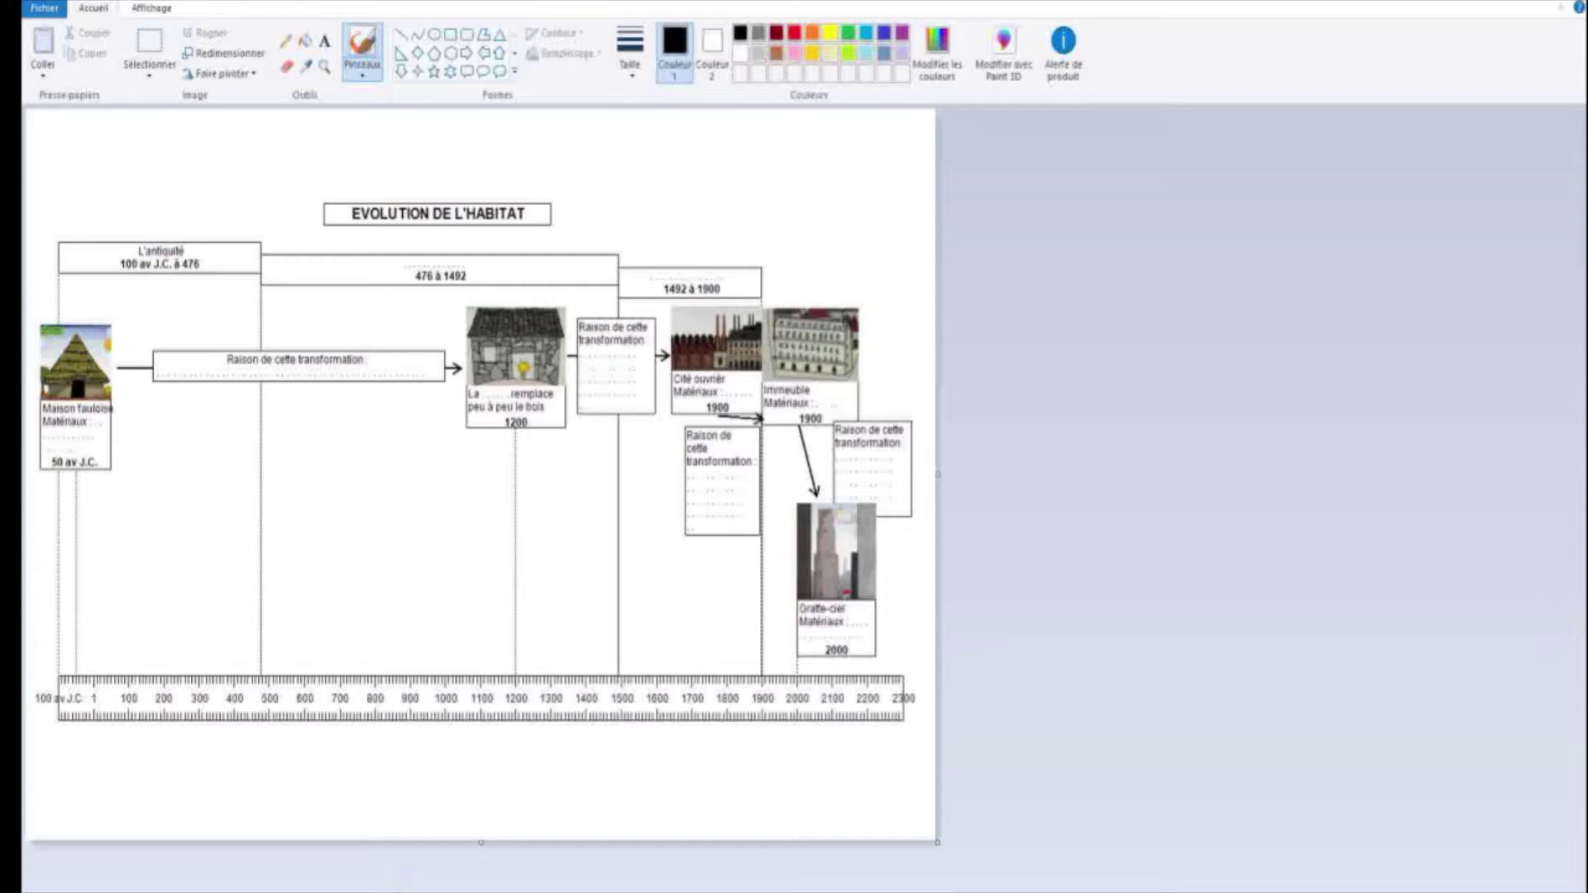
# - Switch from the Paint model to the Chrome browser and search Google for frisechronos
pyautogui.click(323, 844)
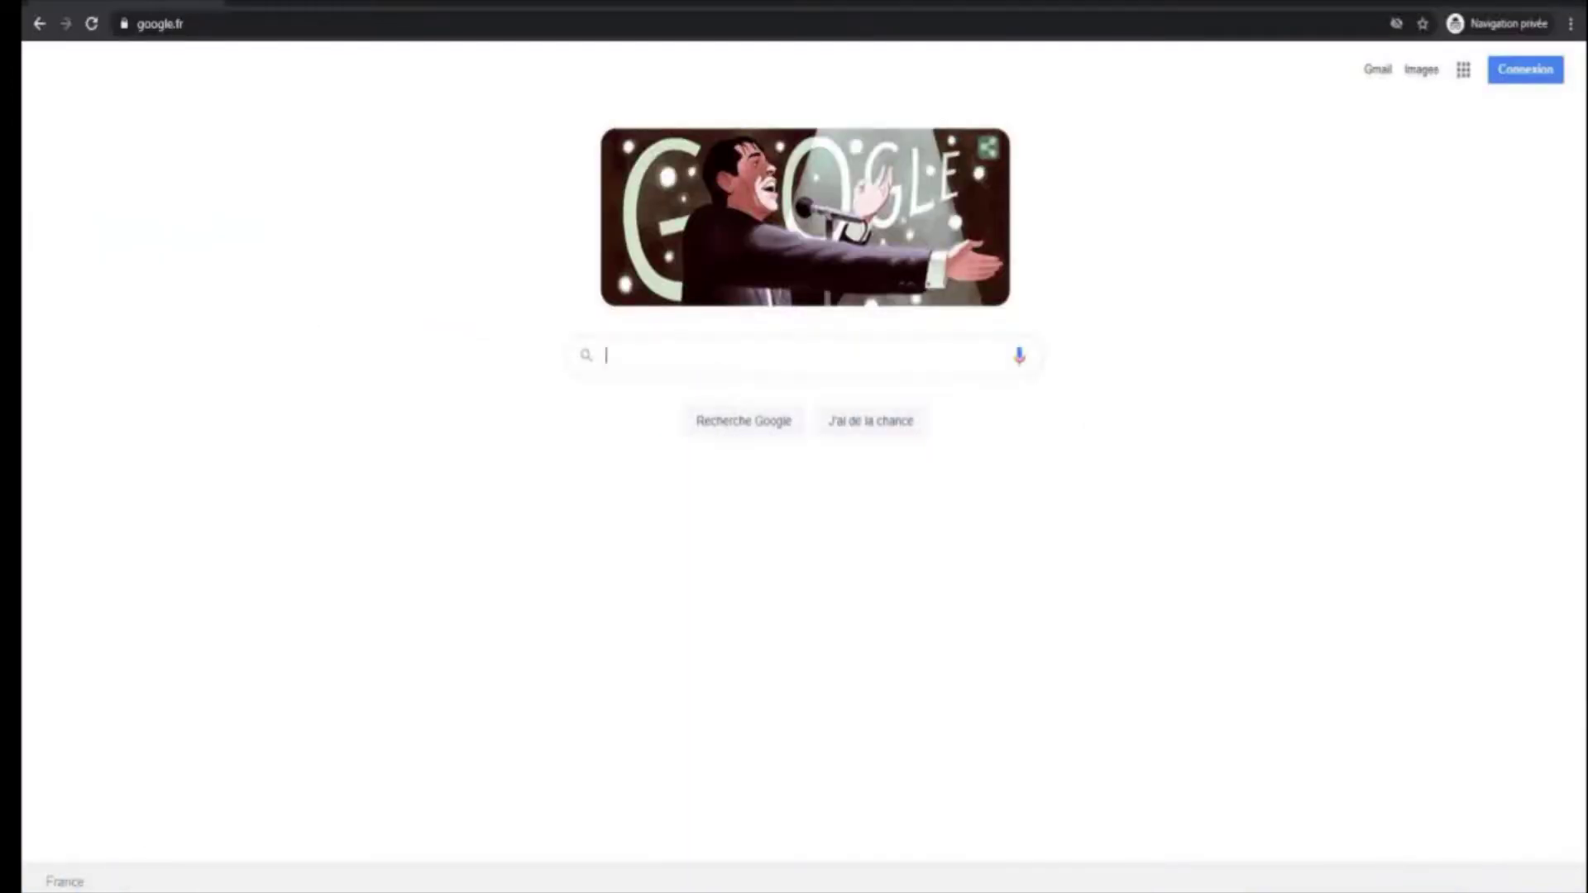
pyautogui.click(726, 358)
pyautogui.write('frise')
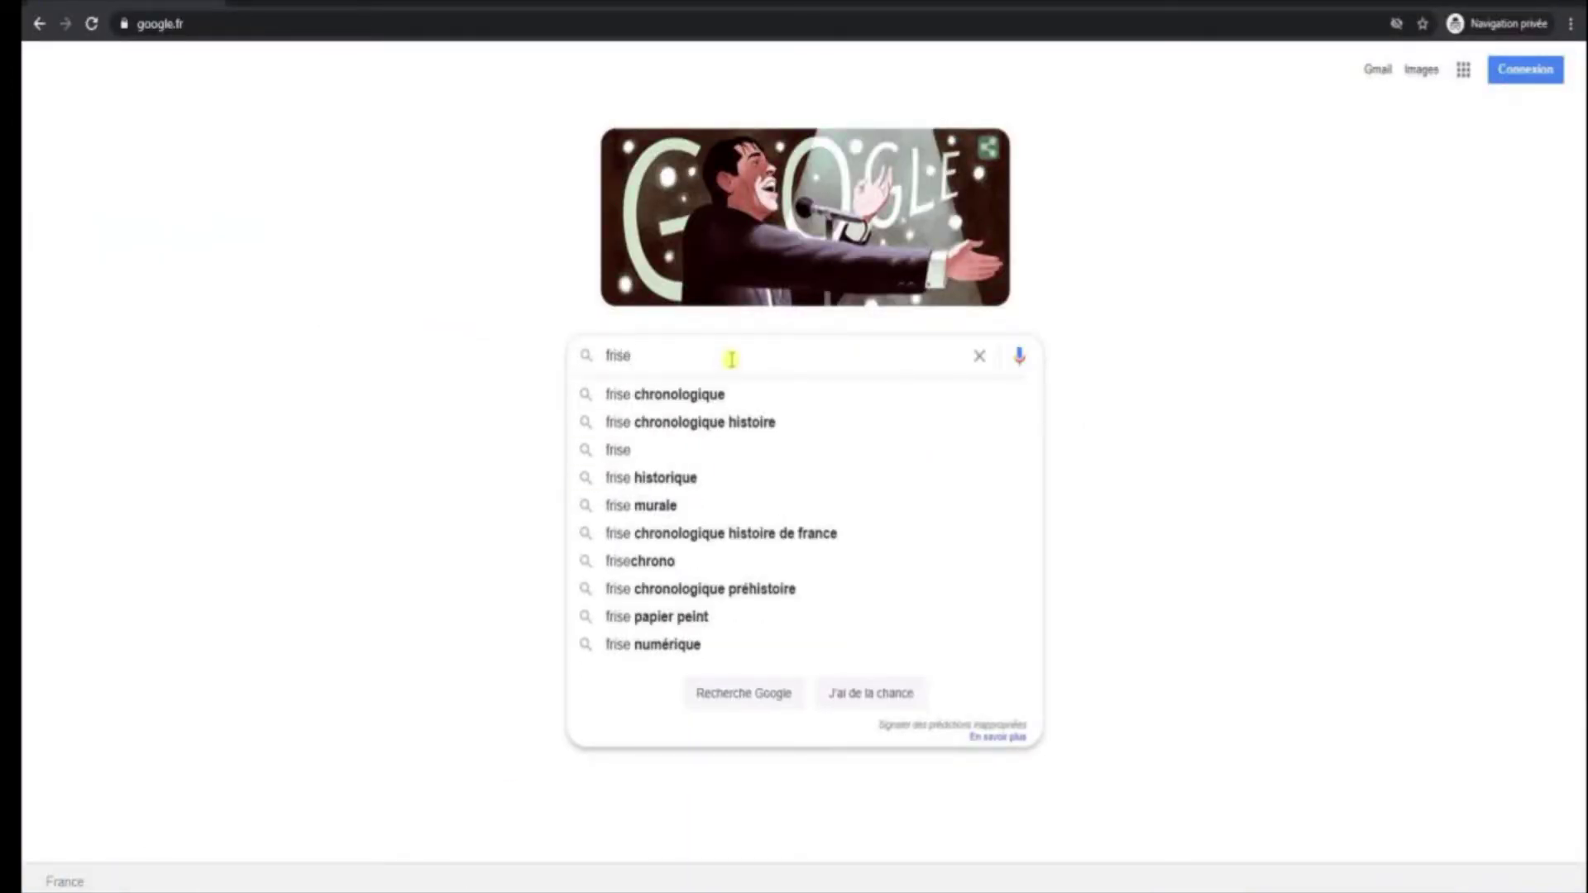
pyautogui.write('chrono')
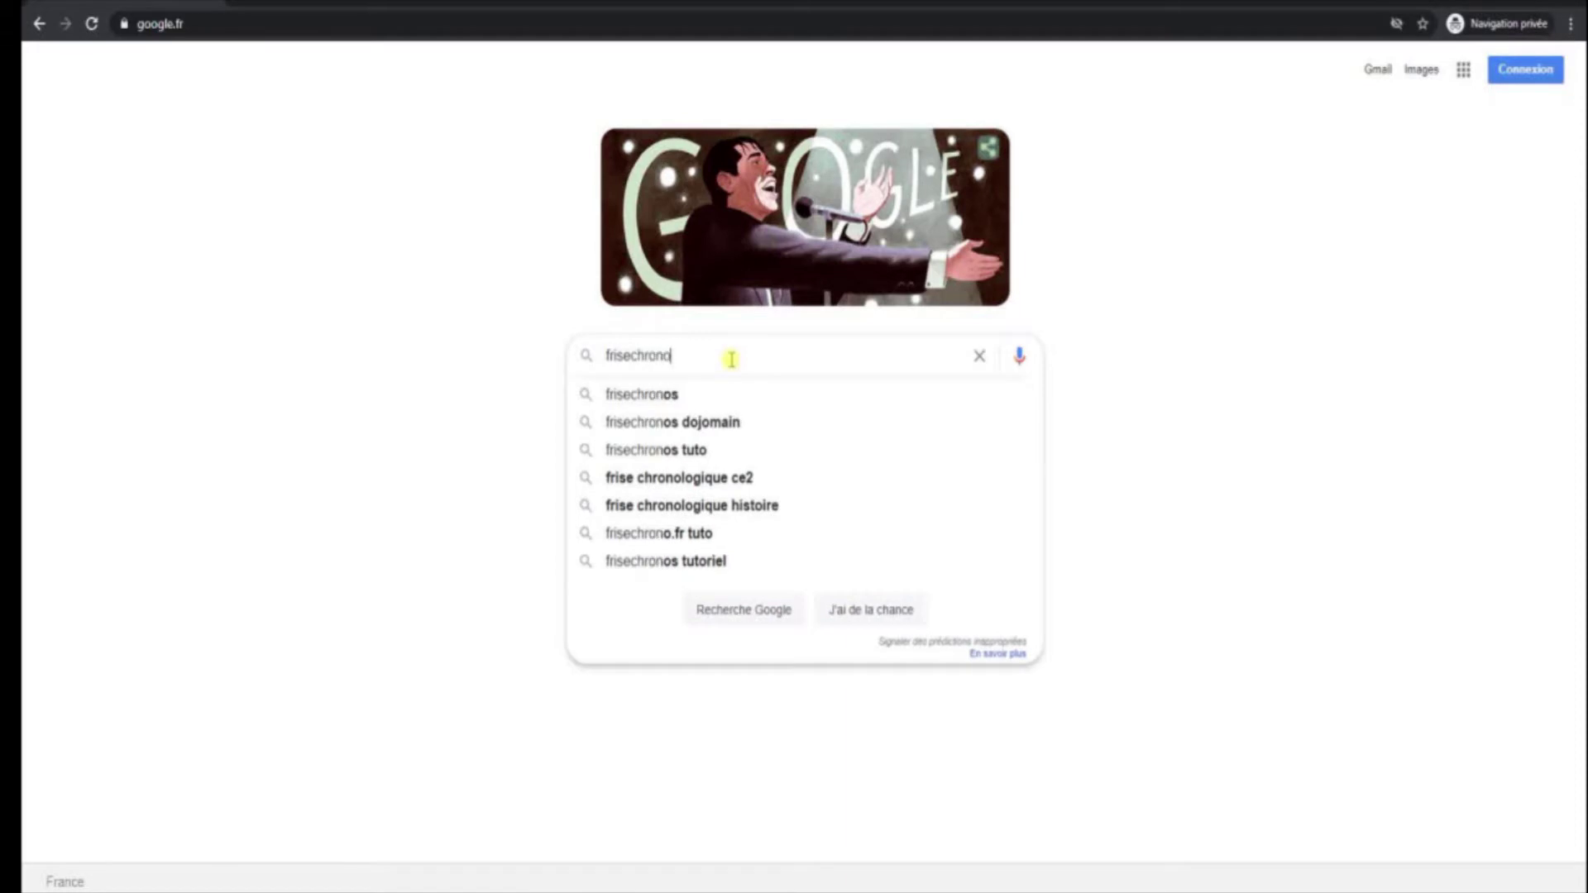
pyautogui.write('s')
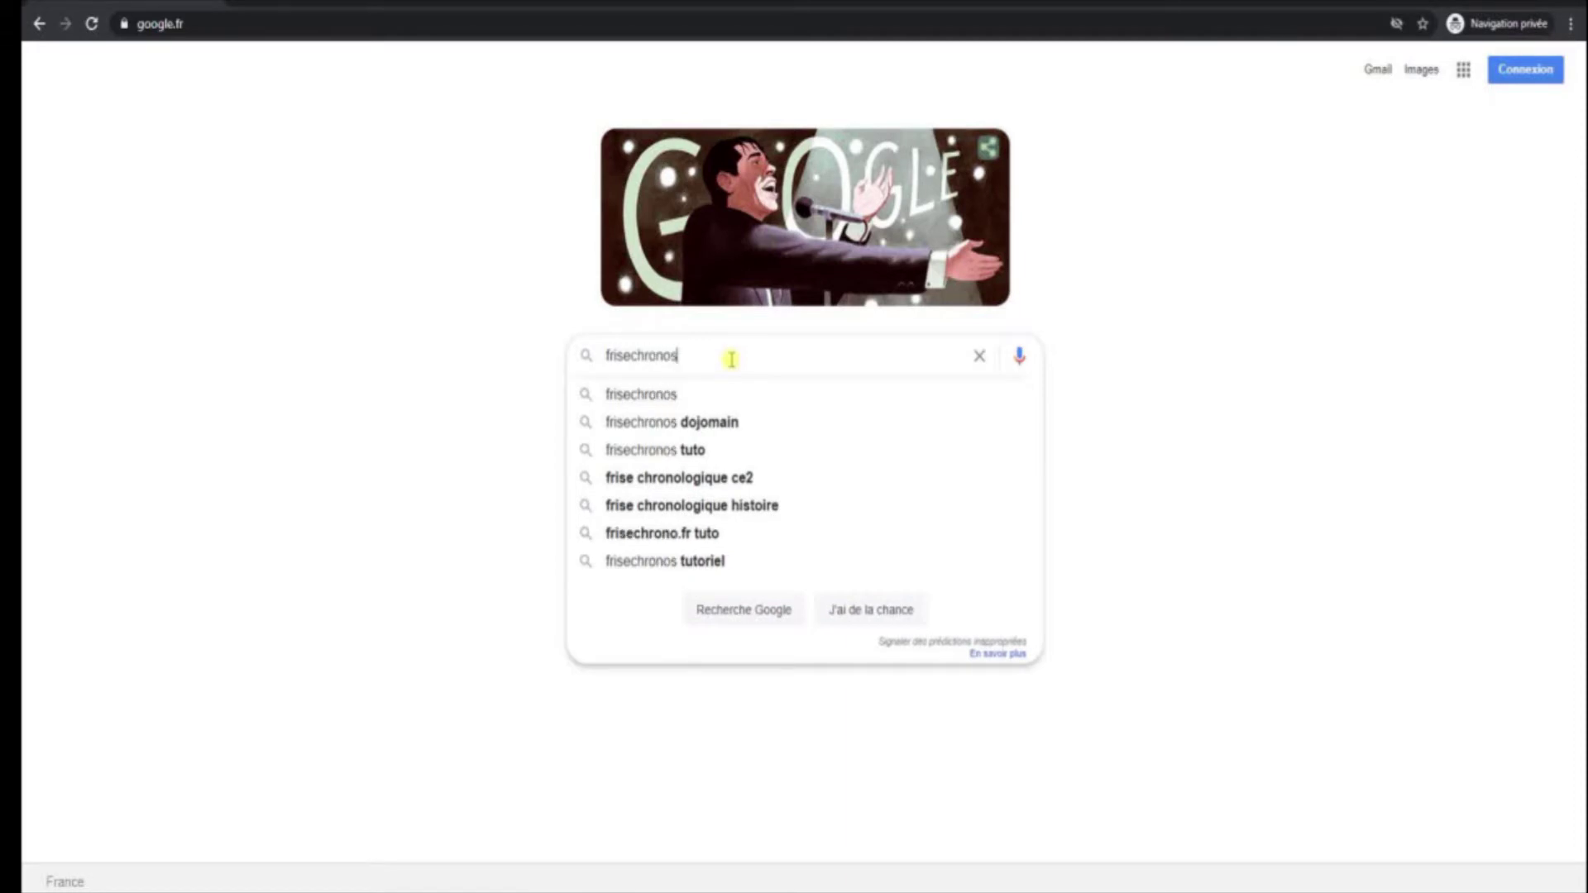
pyautogui.press('Return')
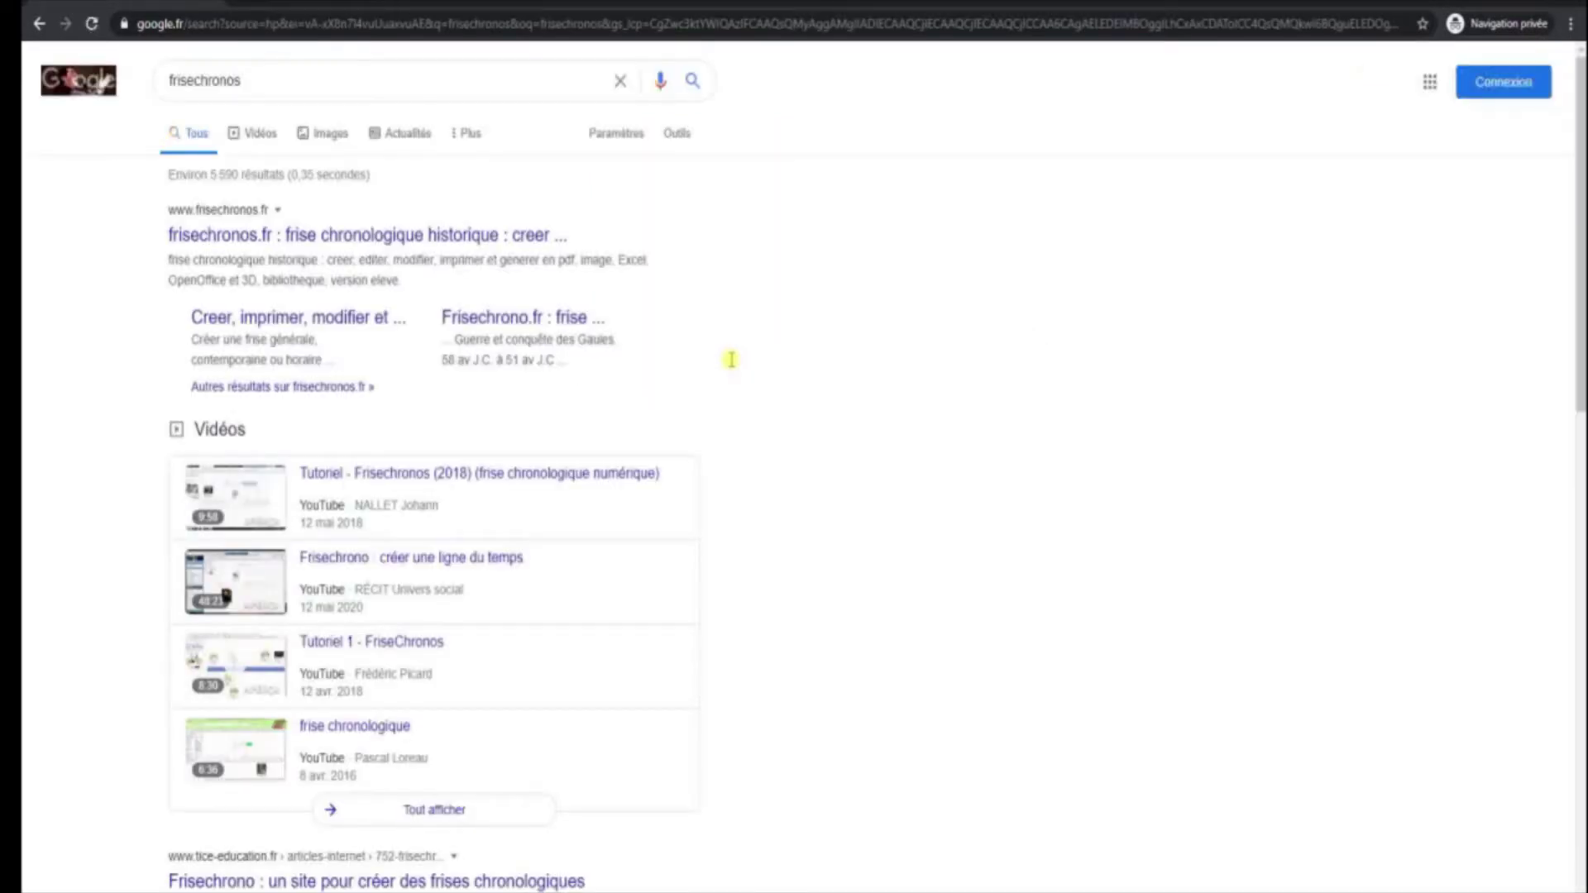
# - Open the frisechronos.fr website from the search results and start its timeline editor
pyautogui.click(431, 239)
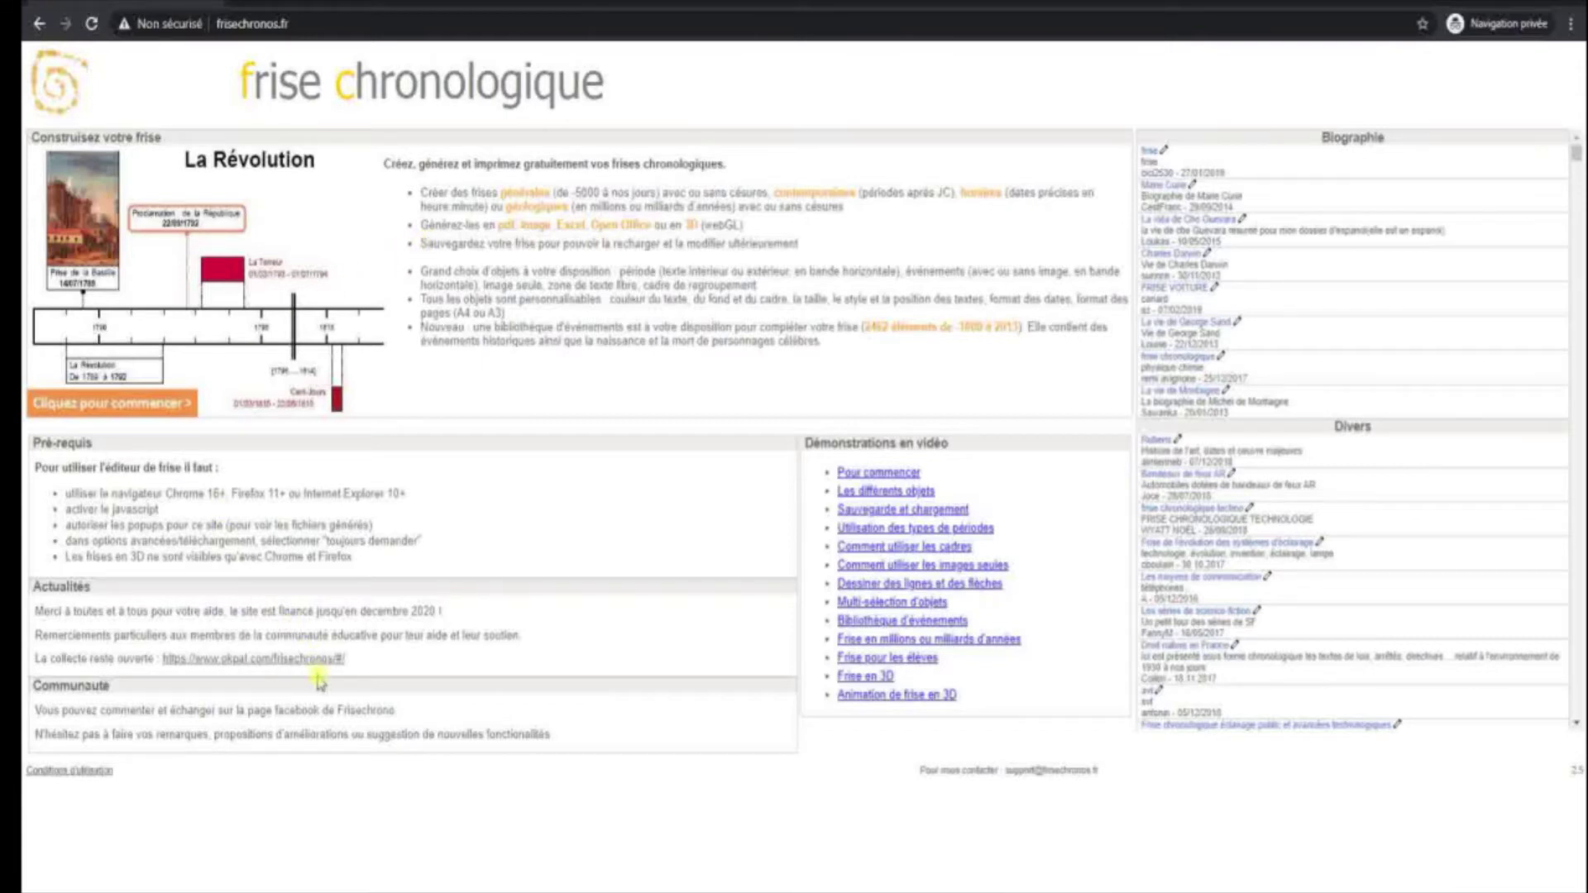
pyautogui.click(135, 405)
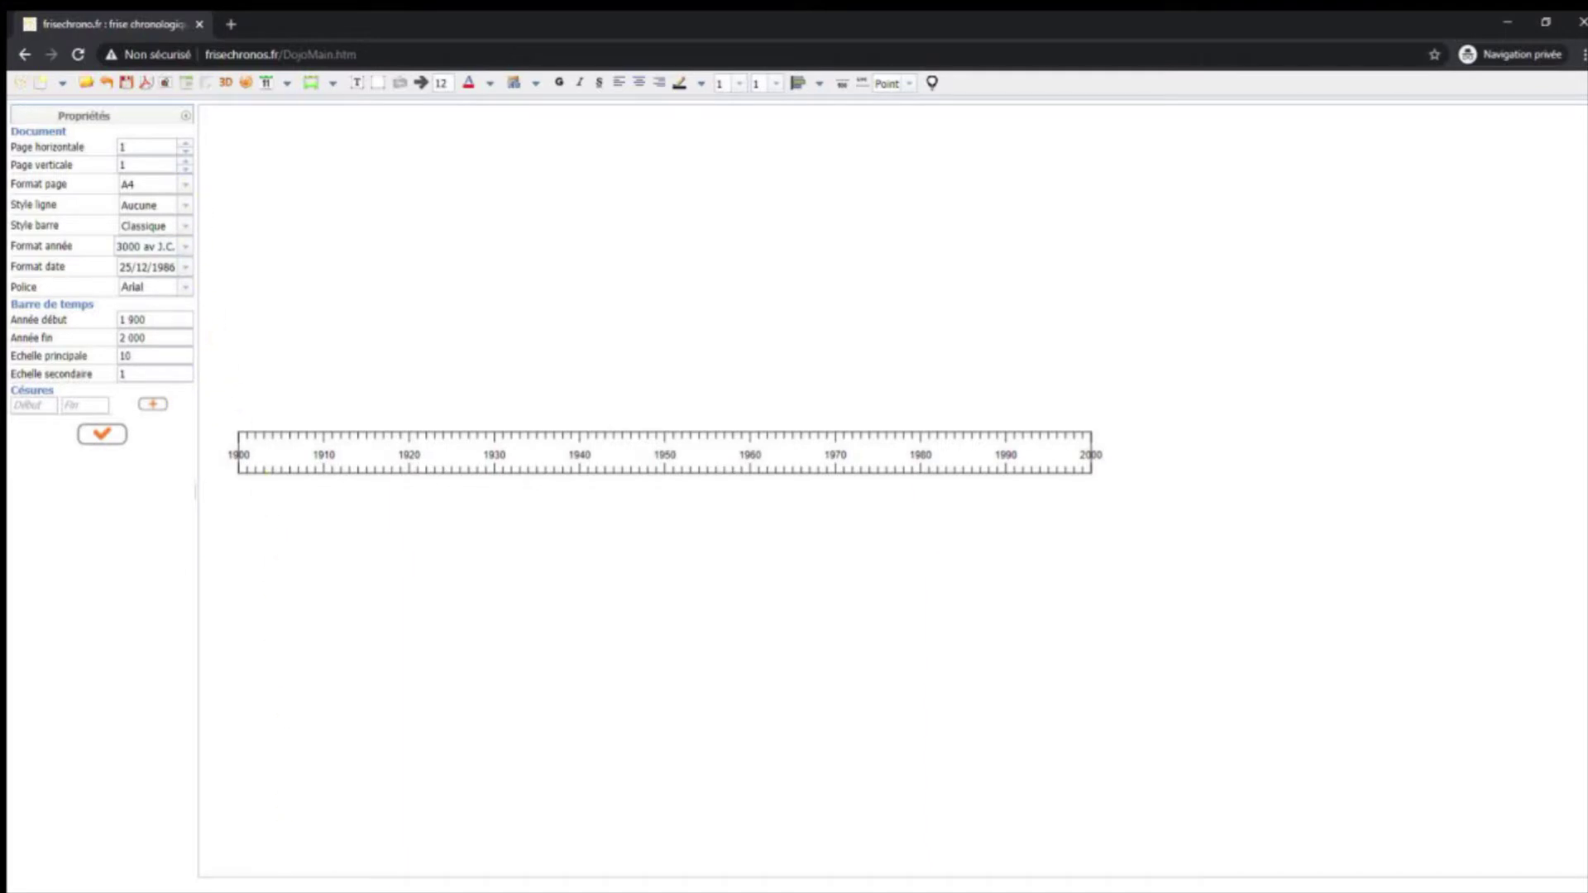
# - Check the year range on the model frieze in Paint and set the time bar's start year to -100 and end year to 2300
pyautogui.click(314, 891)
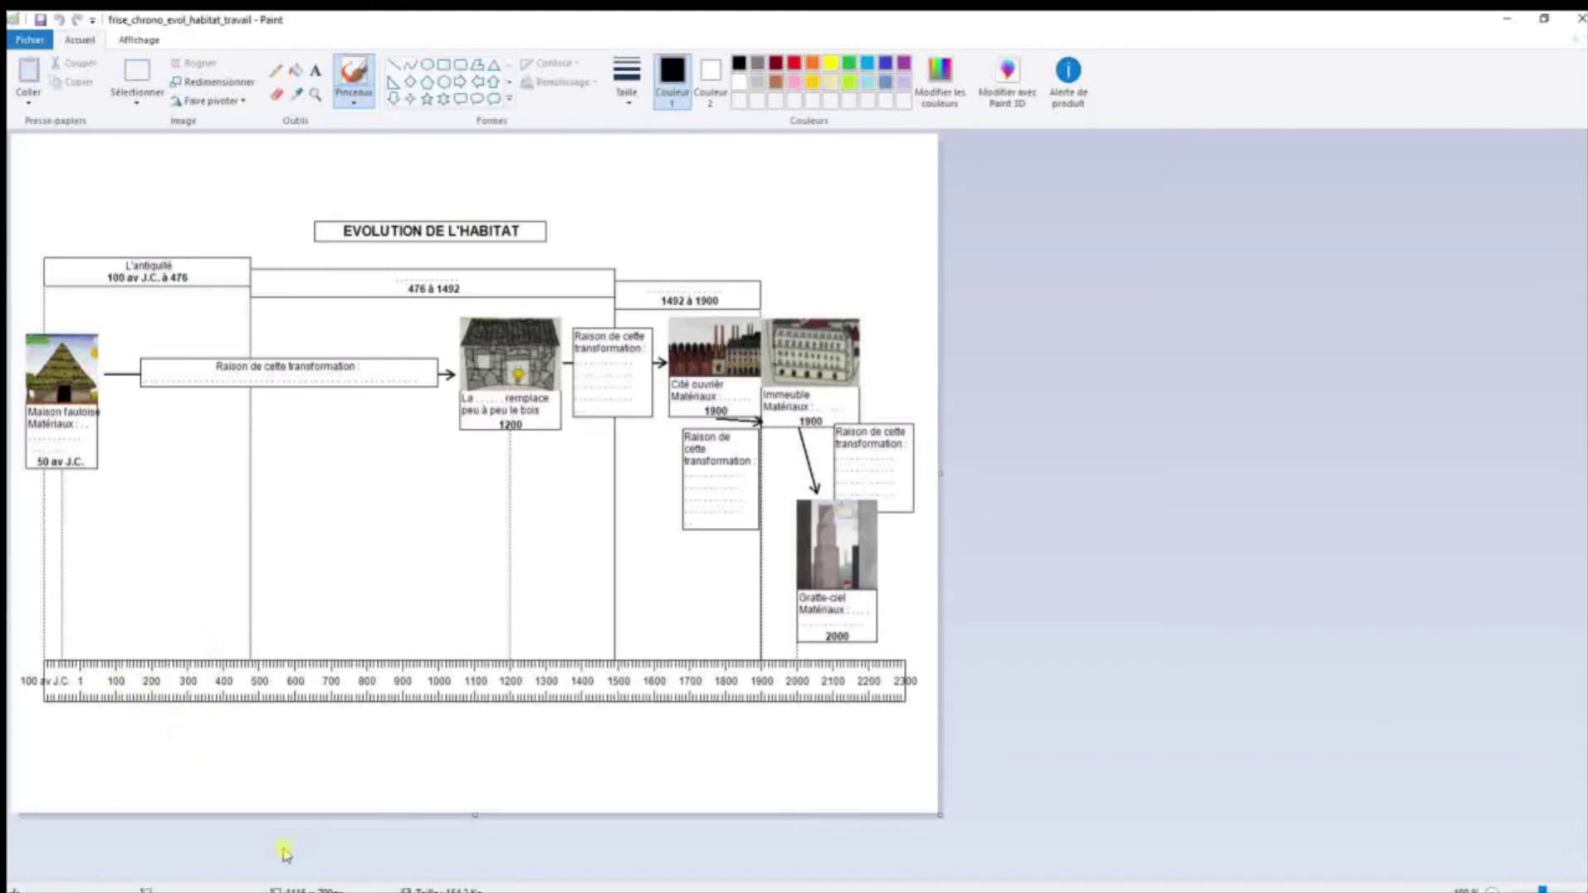
pyautogui.click(308, 892)
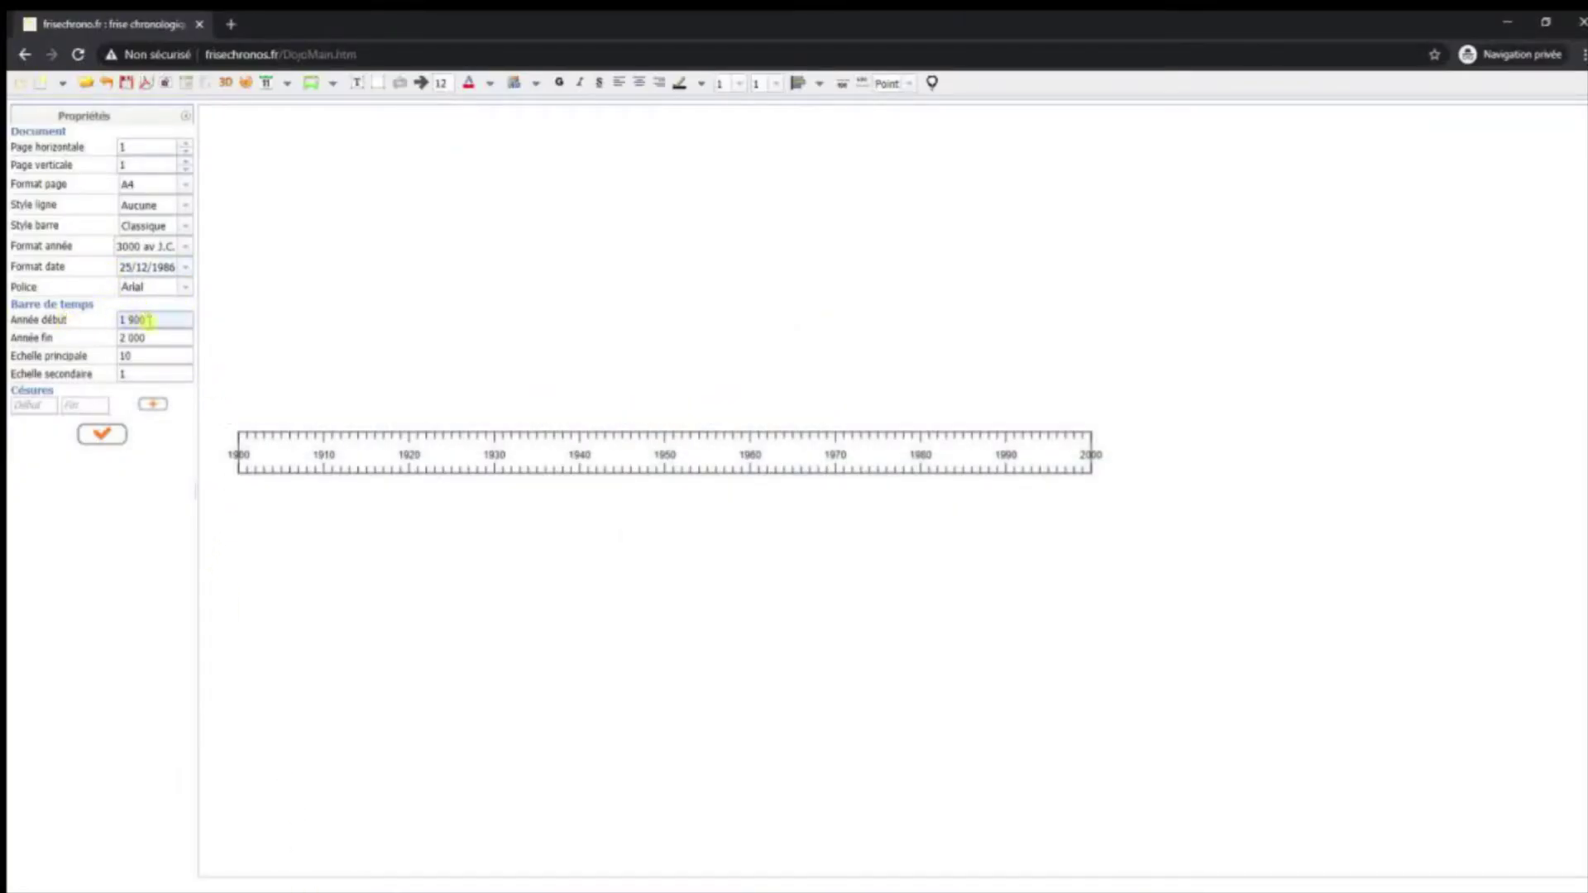
pyautogui.click(130, 320)
pyautogui.write('1900')
pyautogui.moveTo(189, 320); pyautogui.dragTo(83, 324)
pyautogui.write('-100')
pyautogui.click(166, 335)
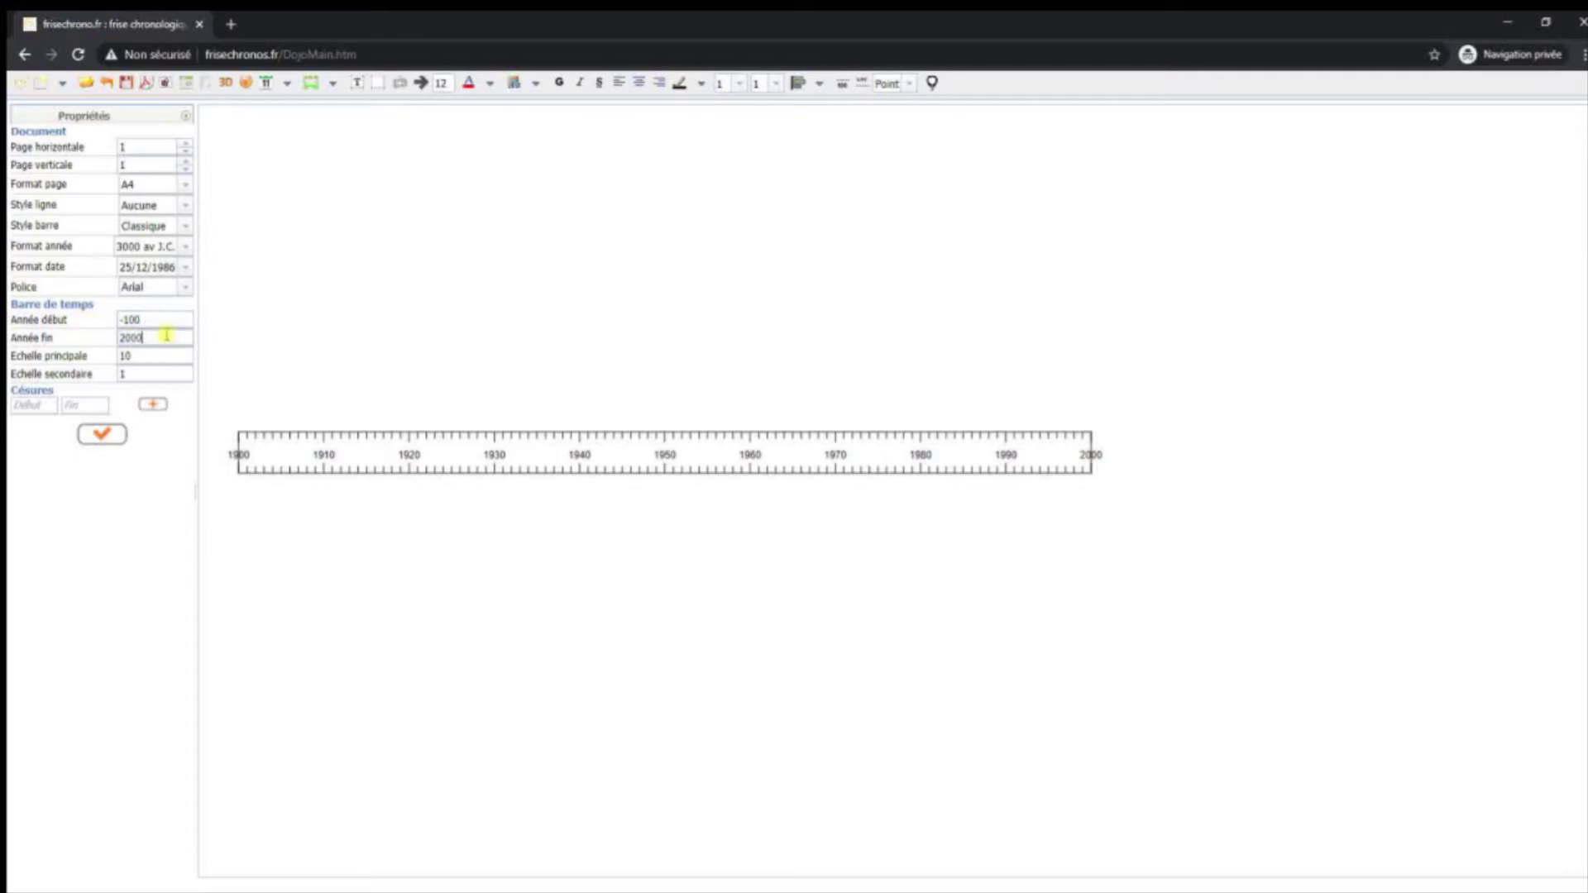
pyautogui.moveTo(166, 335); pyautogui.dragTo(107, 344)
pyautogui.write('2300')
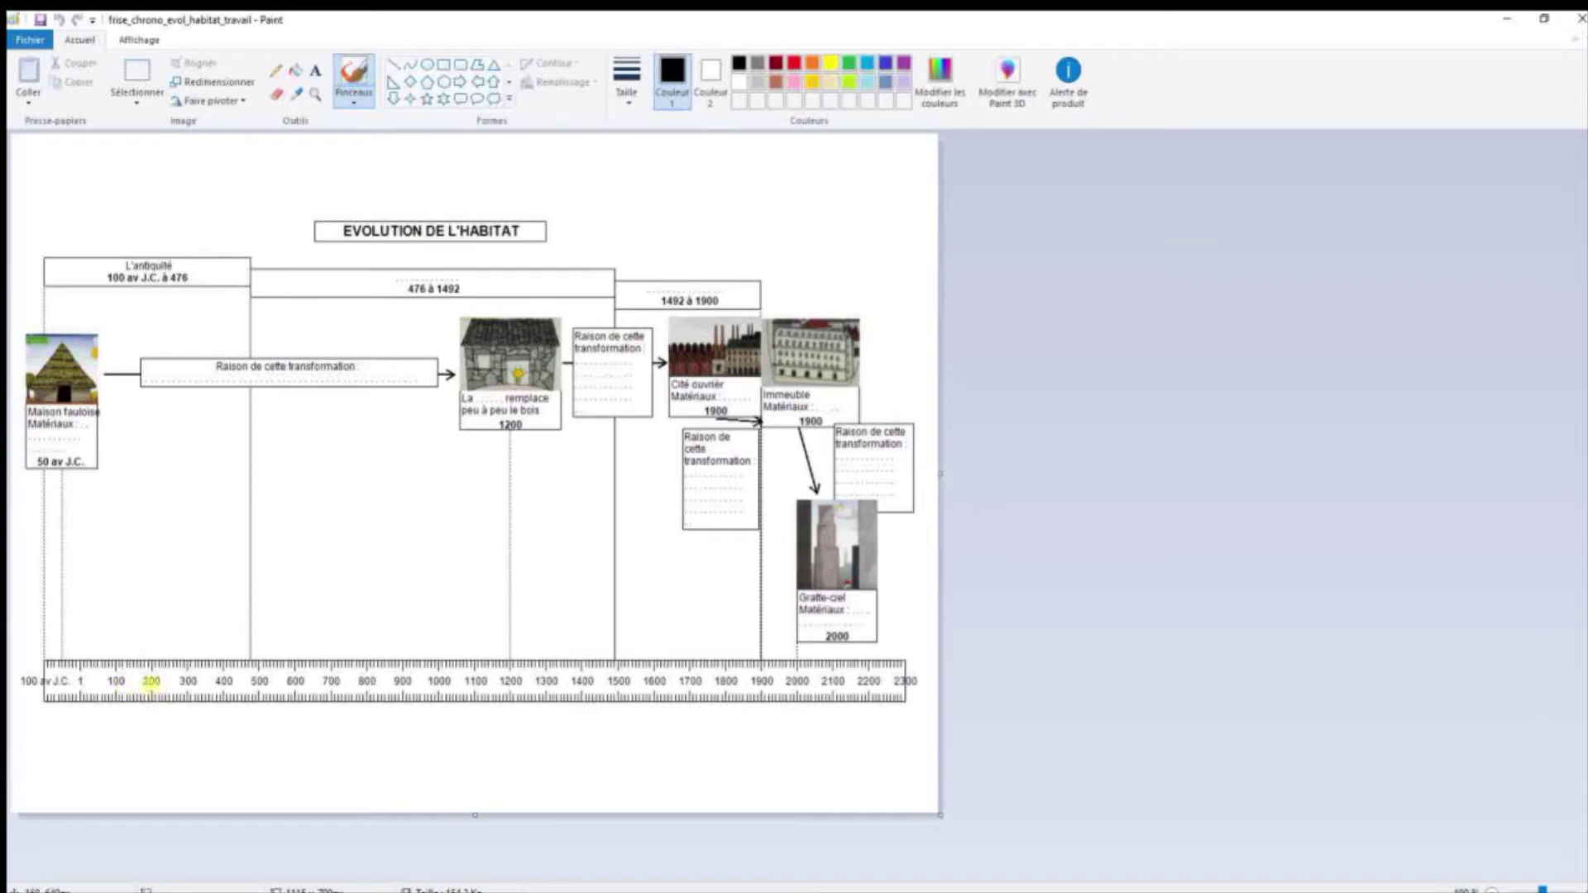
# - Apply a main scale of 100 and a secondary scale of 10 to the time bar, and move the bar to the lower part of the page
pyautogui.hotkey('alt', 'Tab')
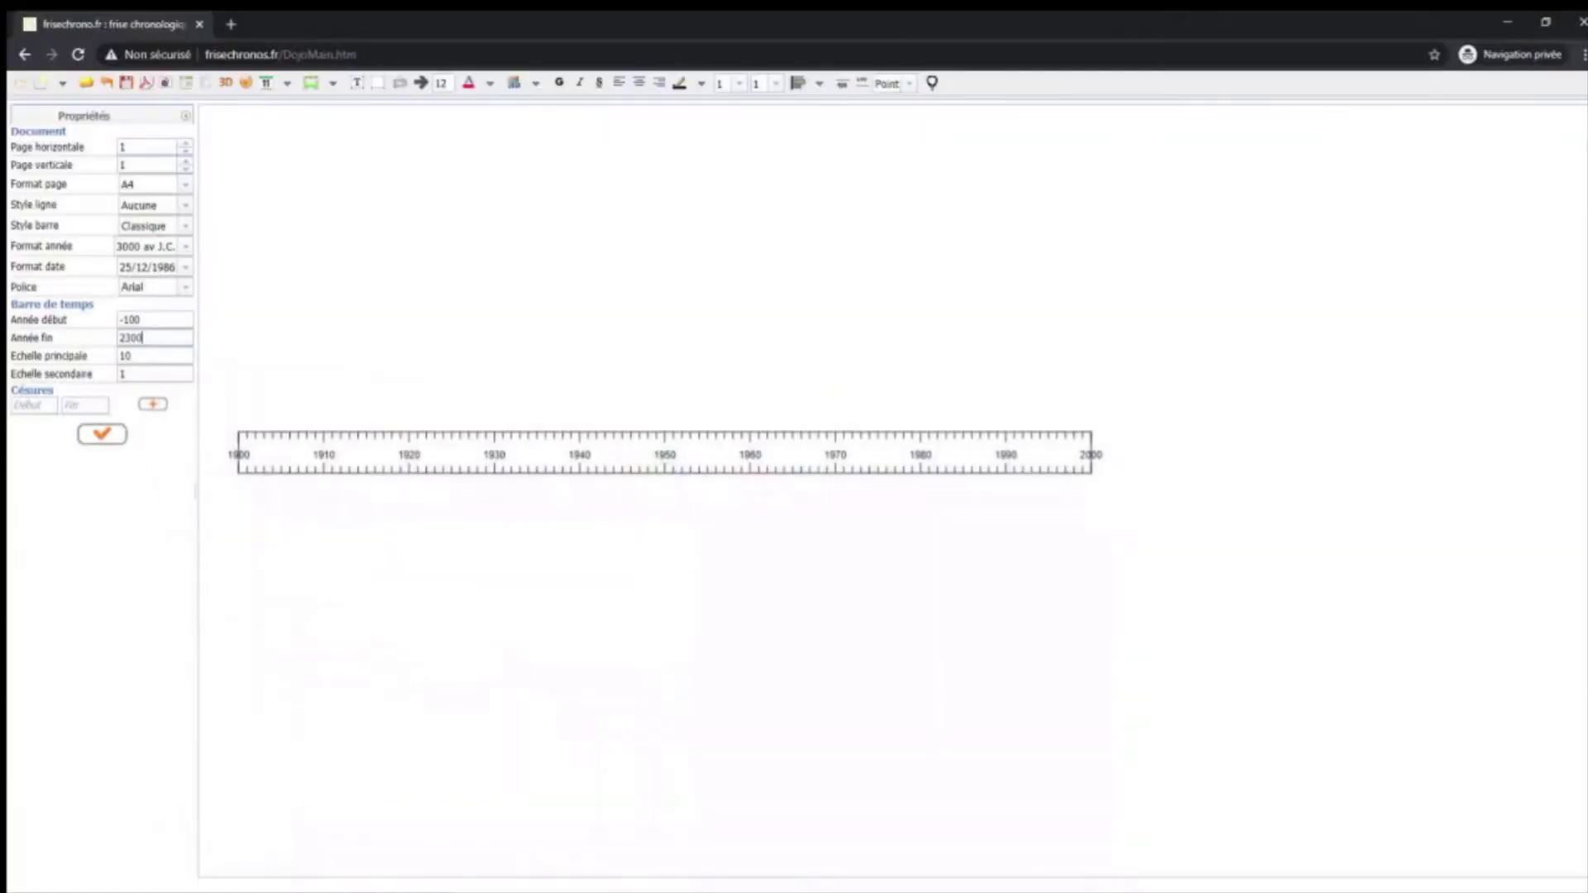
pyautogui.click(154, 351)
pyautogui.write('0')
pyautogui.click(137, 374)
pyautogui.write('0')
pyautogui.click(106, 445)
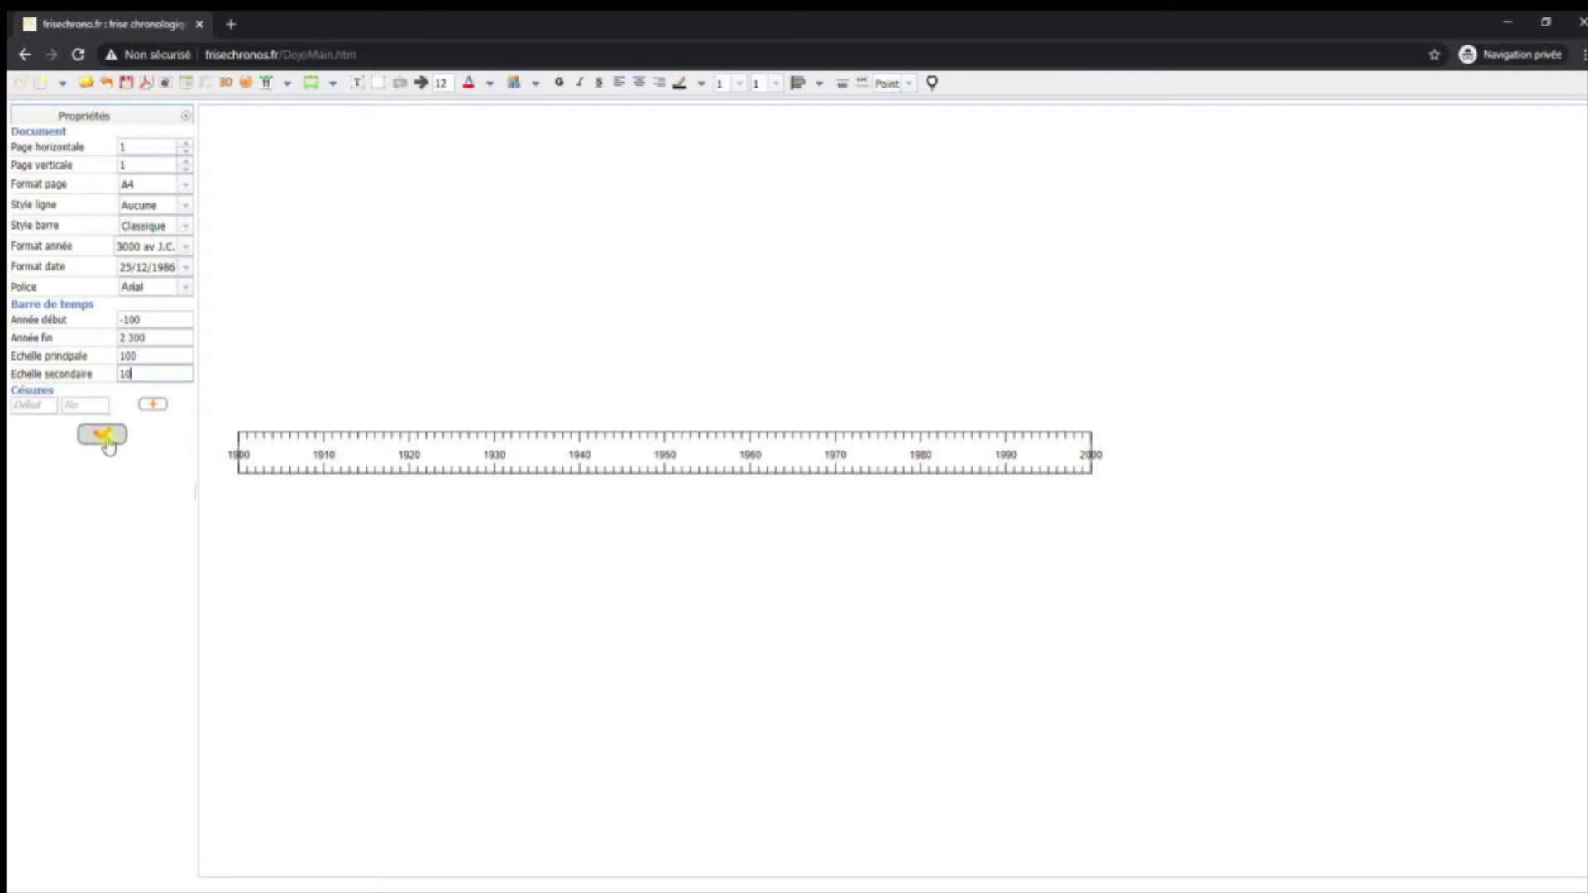
pyautogui.click(106, 442)
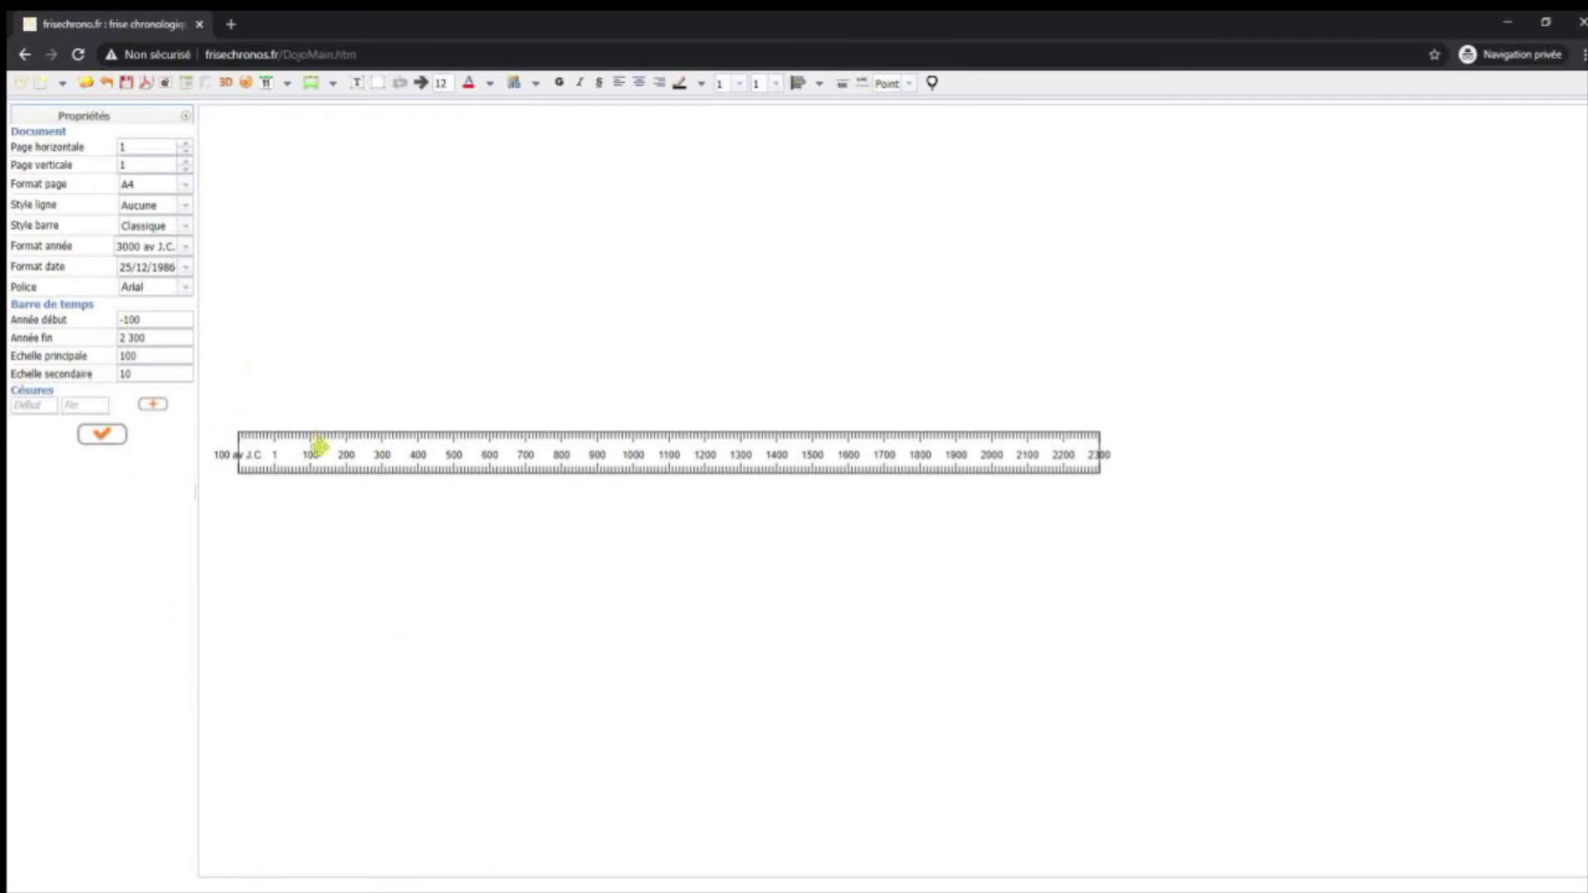
pyautogui.moveTo(319, 446); pyautogui.dragTo(318, 713)
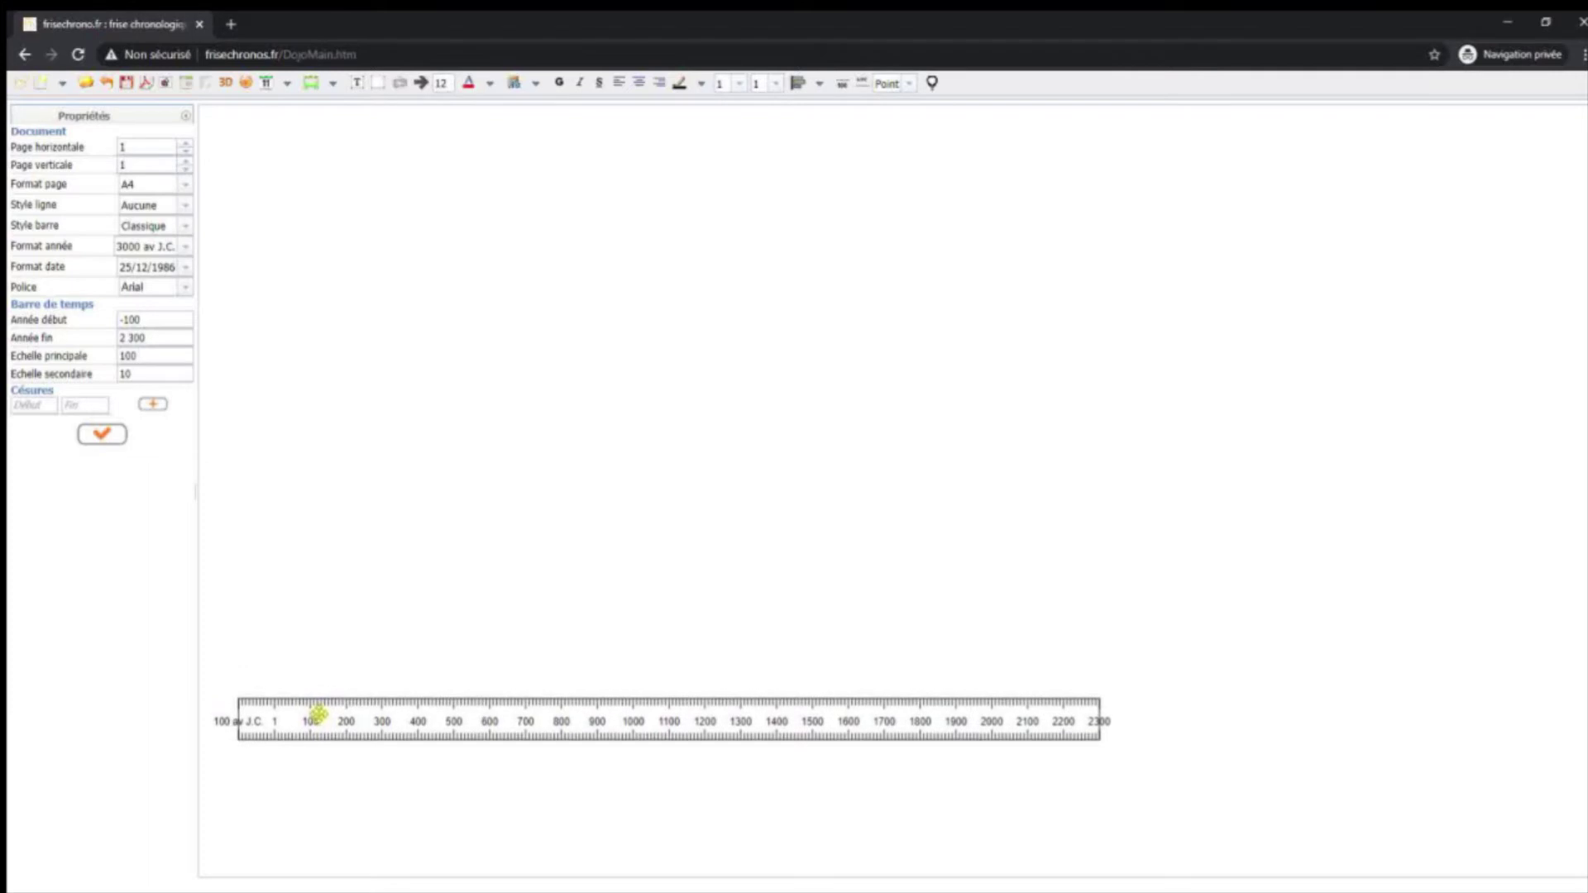
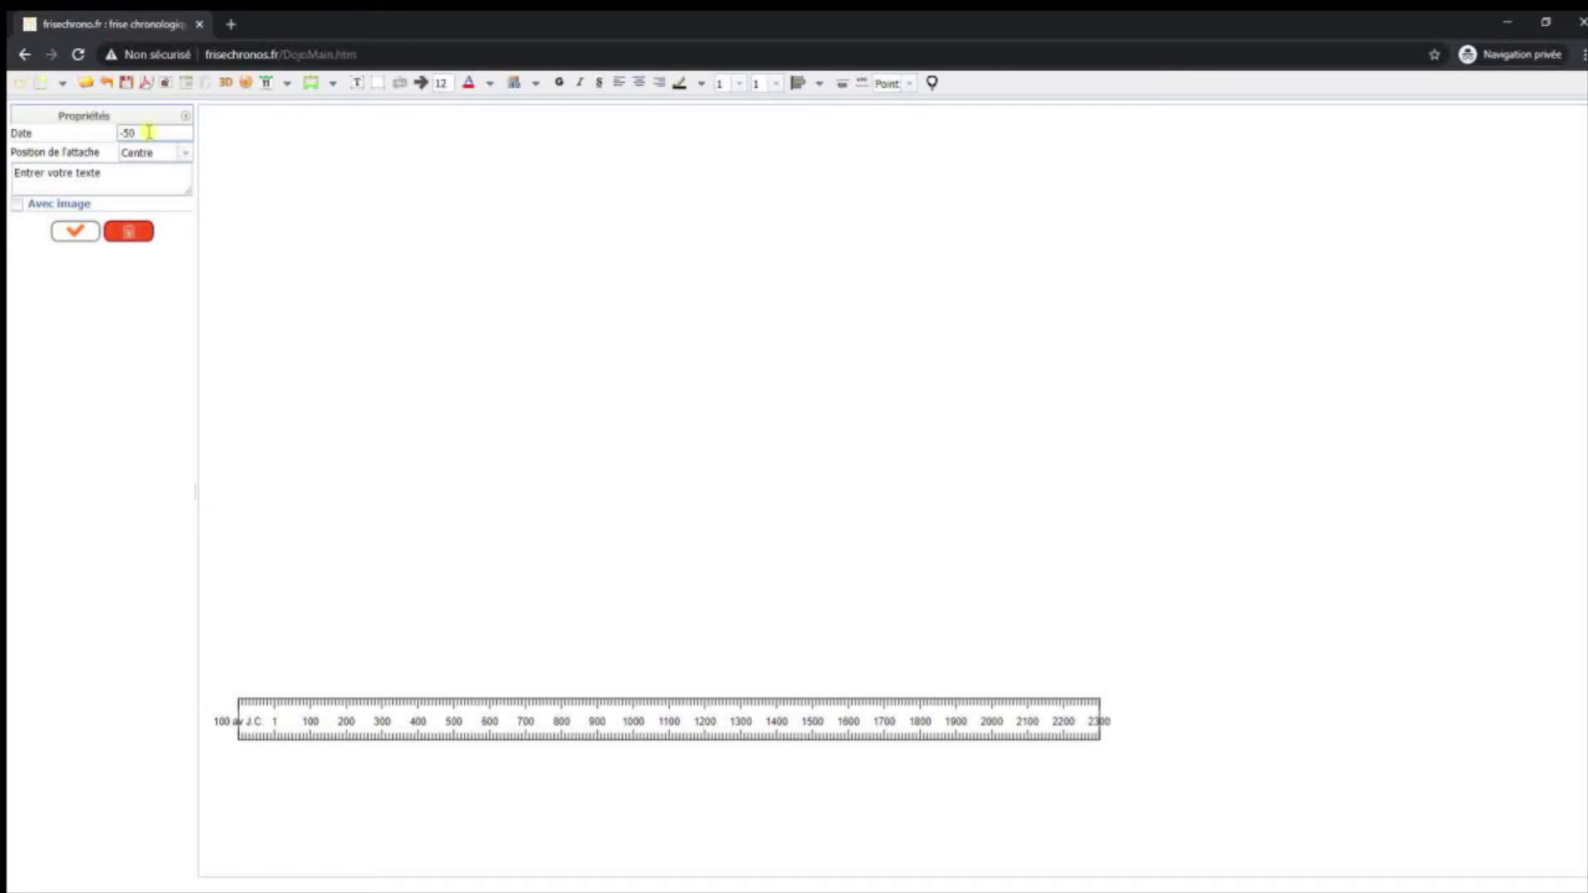
# - Replace the -50 event's placeholder text with "Maison gauloise" and a second line "Matériaux :........"
pyautogui.click(140, 171)
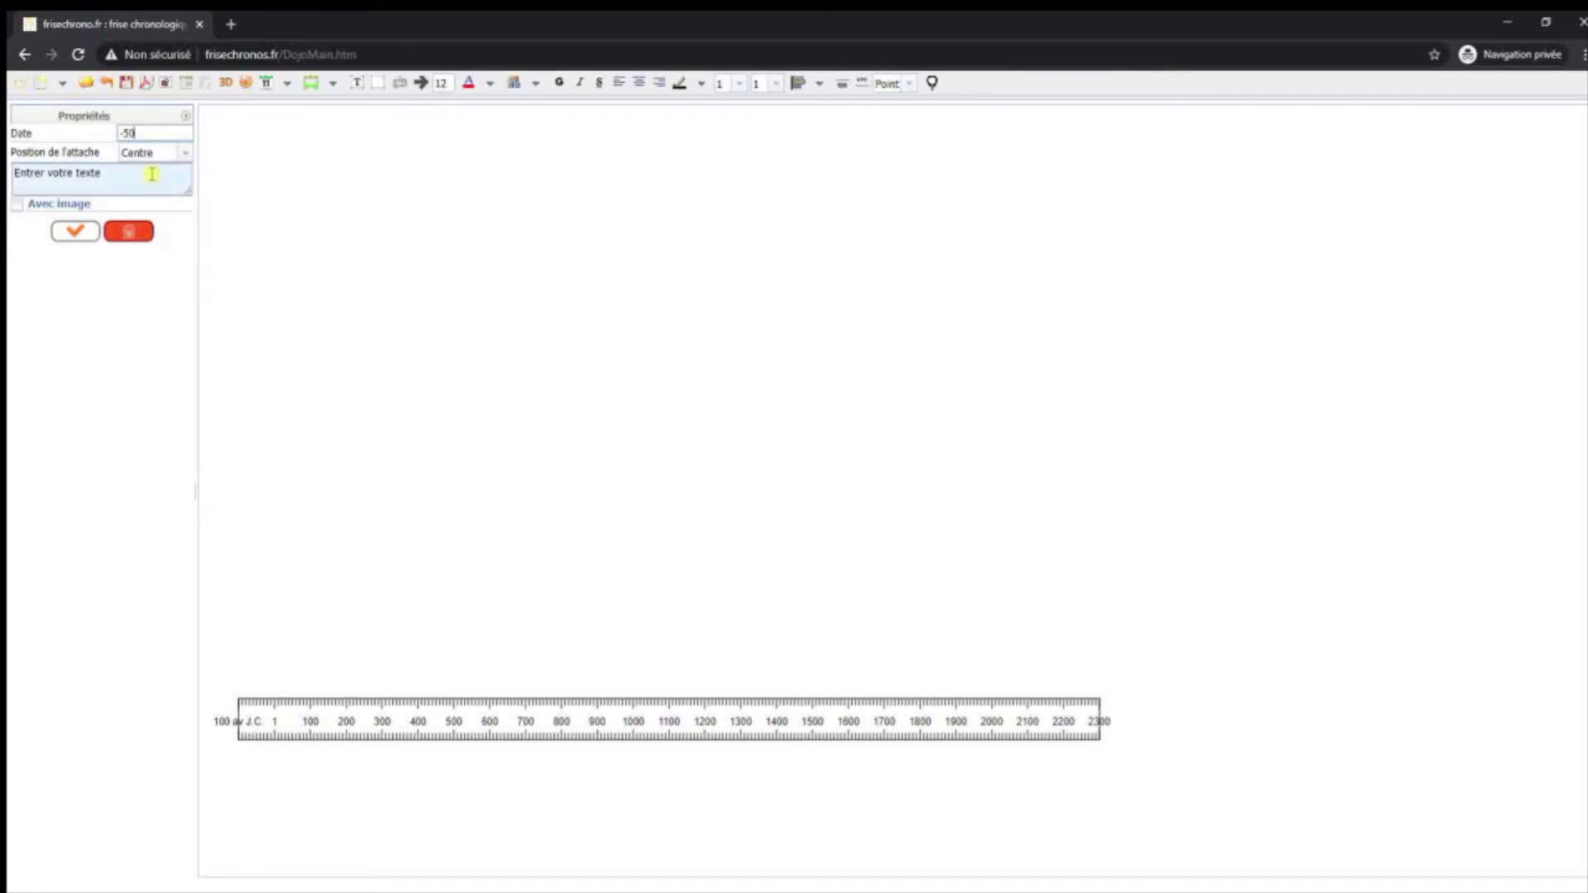
pyautogui.click(136, 173)
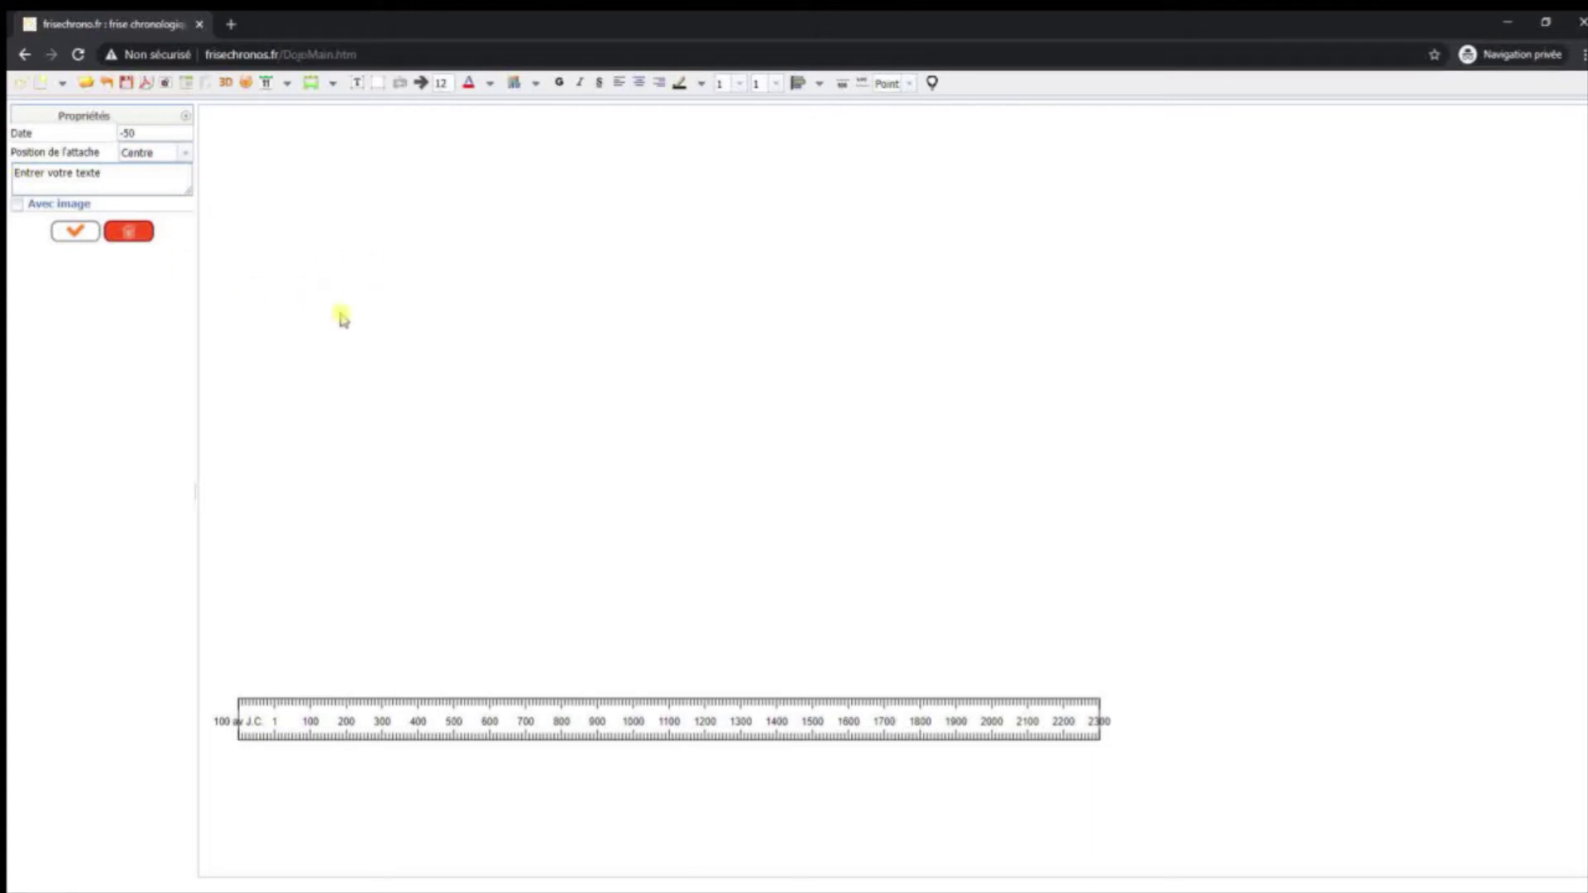
pyautogui.moveTo(115, 172); pyautogui.dragTo(15, 171)
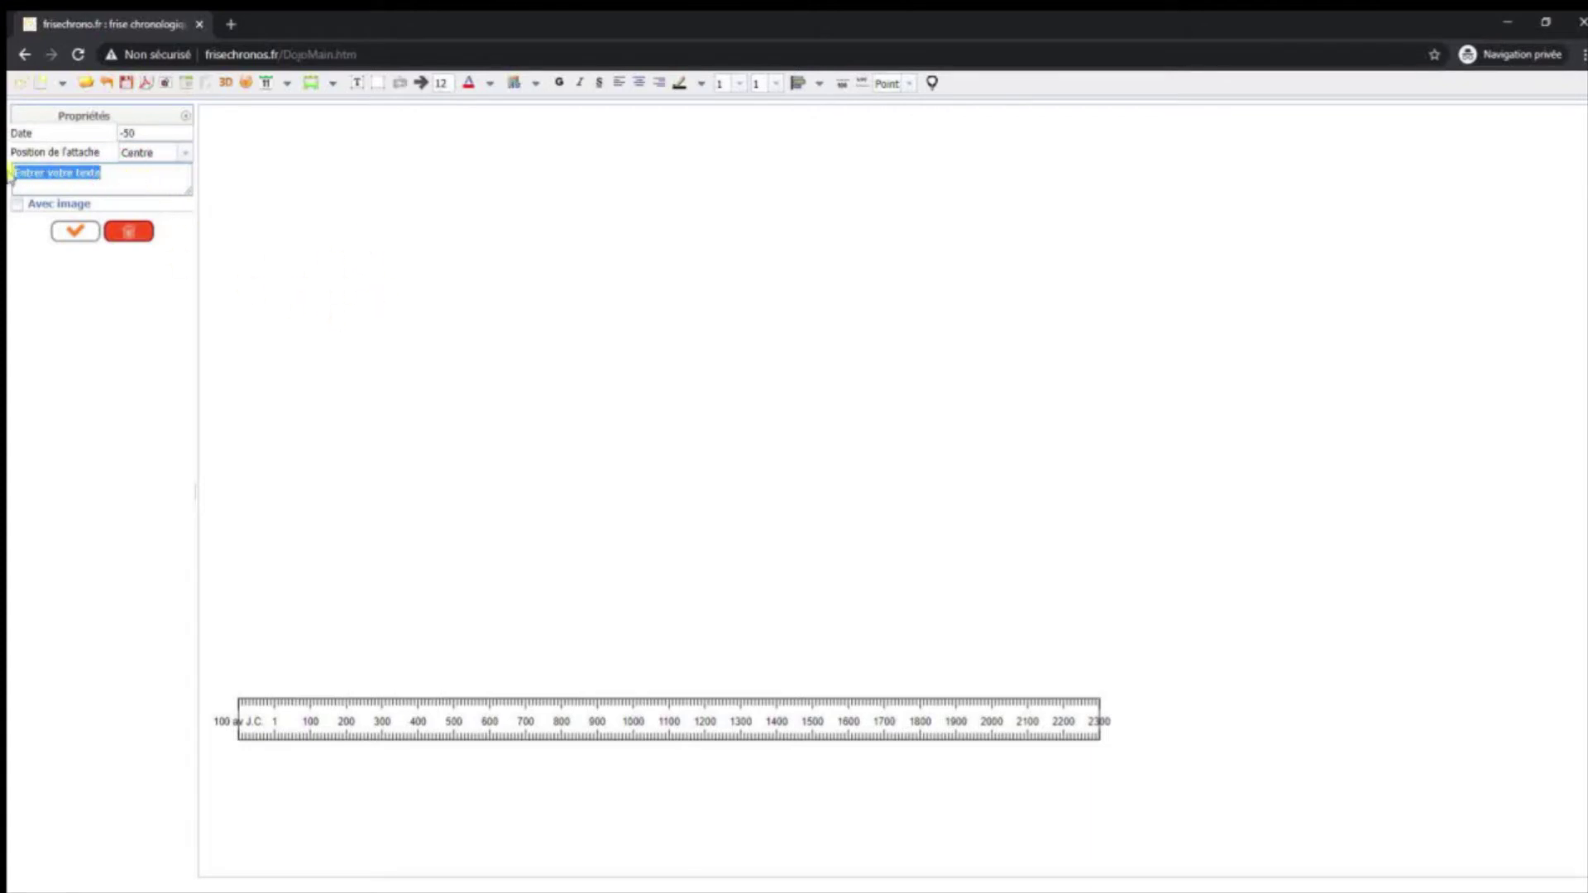
pyautogui.write('Mais')
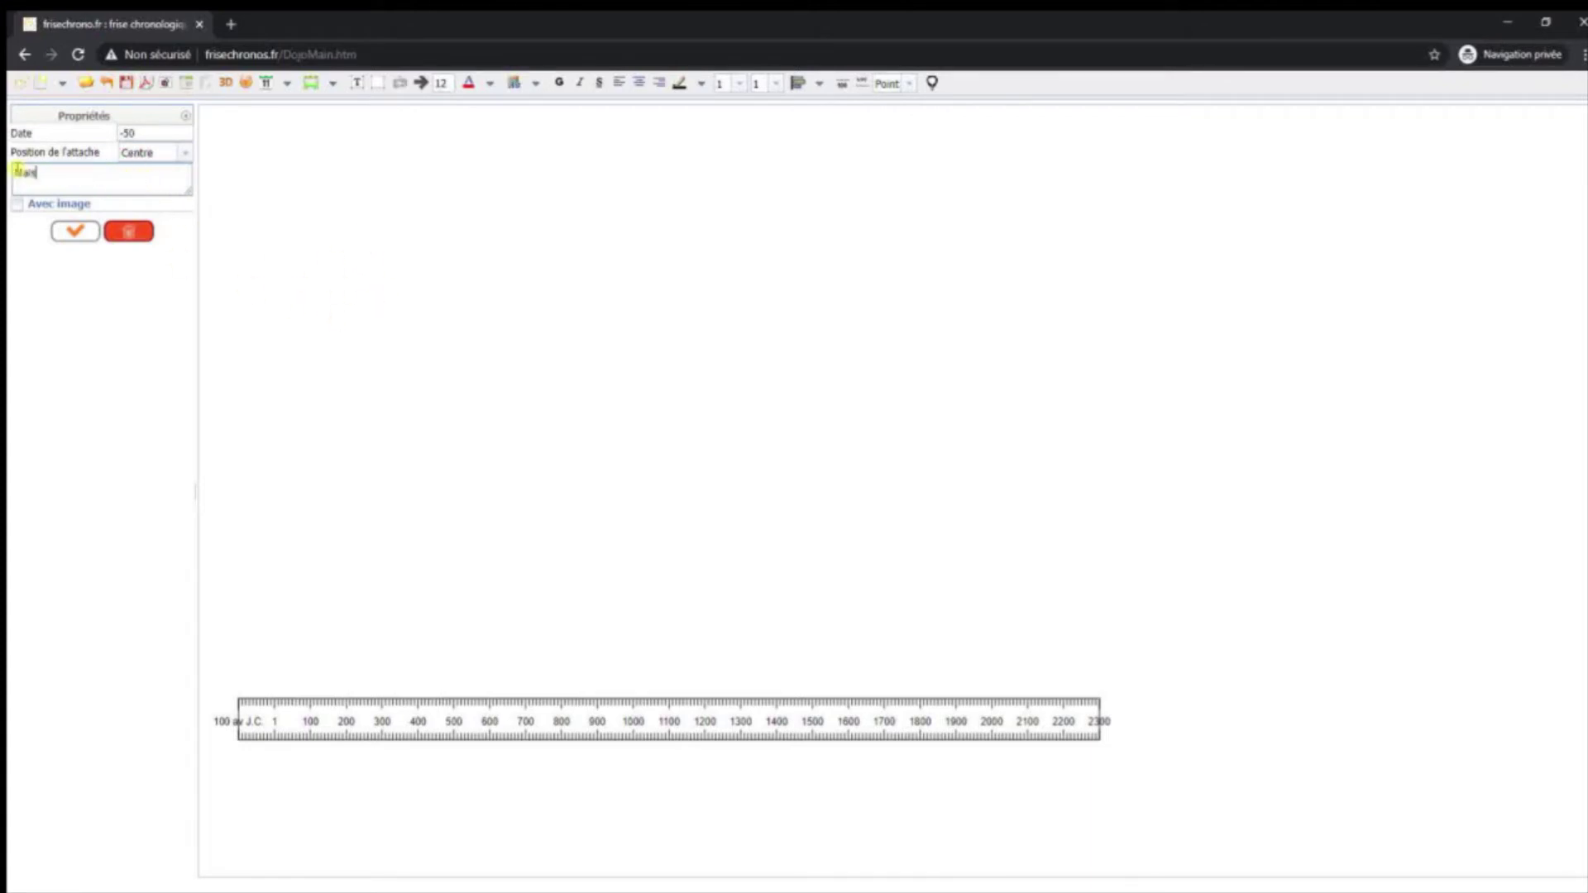
pyautogui.write('on gauloise')
pyautogui.press('Return')
pyautogui.moveTo(190, 189); pyautogui.dragTo(187, 356)
pyautogui.write('Matéri')
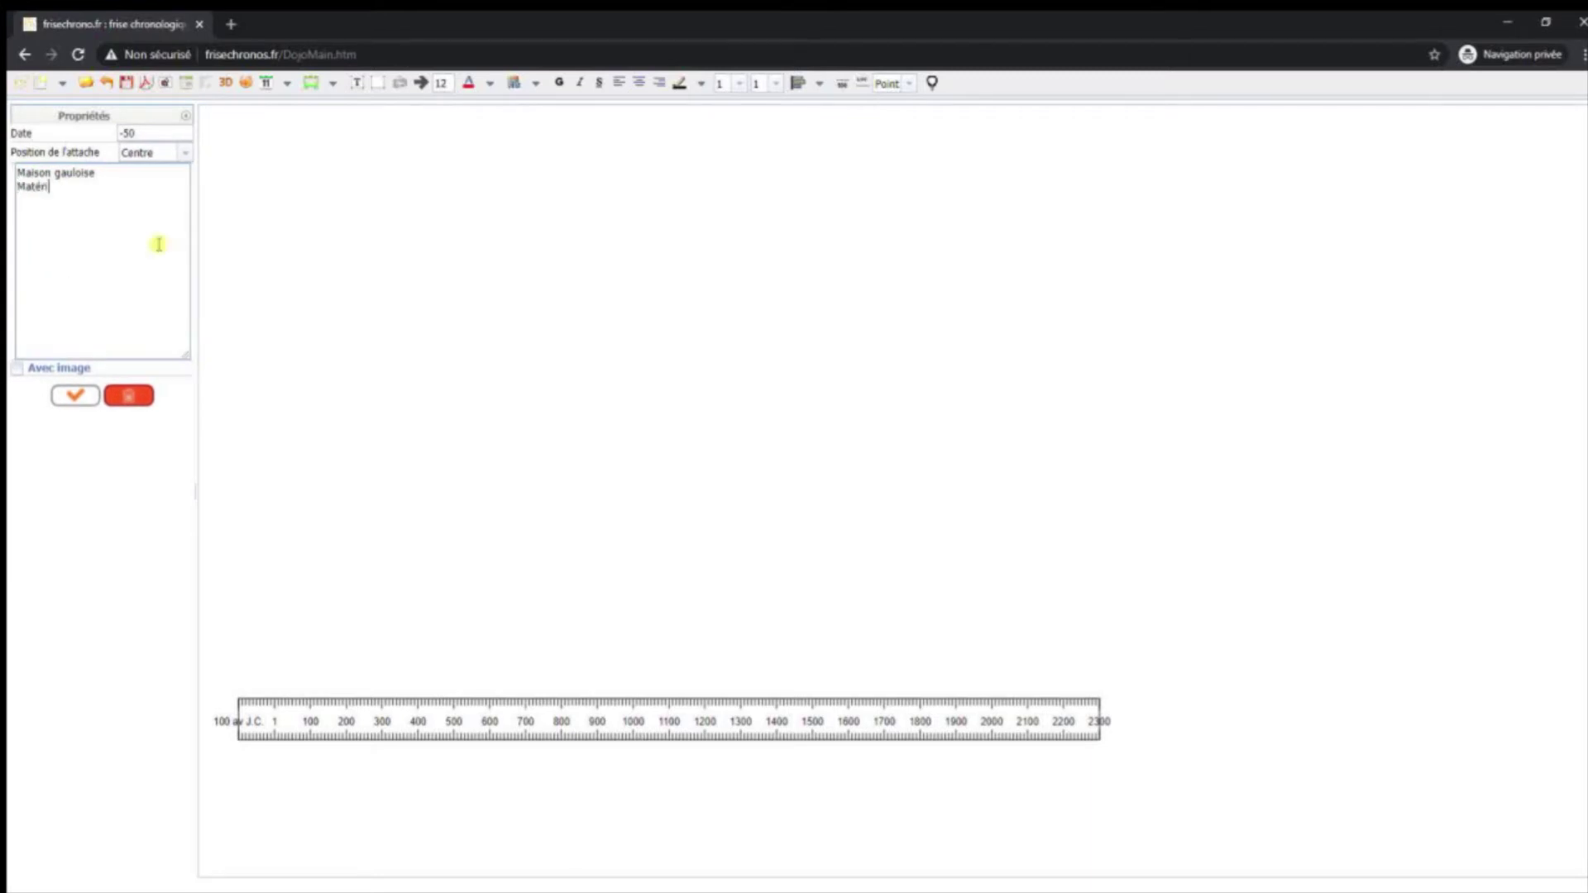
pyautogui.write('aux :.........')
# - Attach the picture maison gauloise.jpg to the -50 event and apply it to the timeline
pyautogui.click(16, 373)
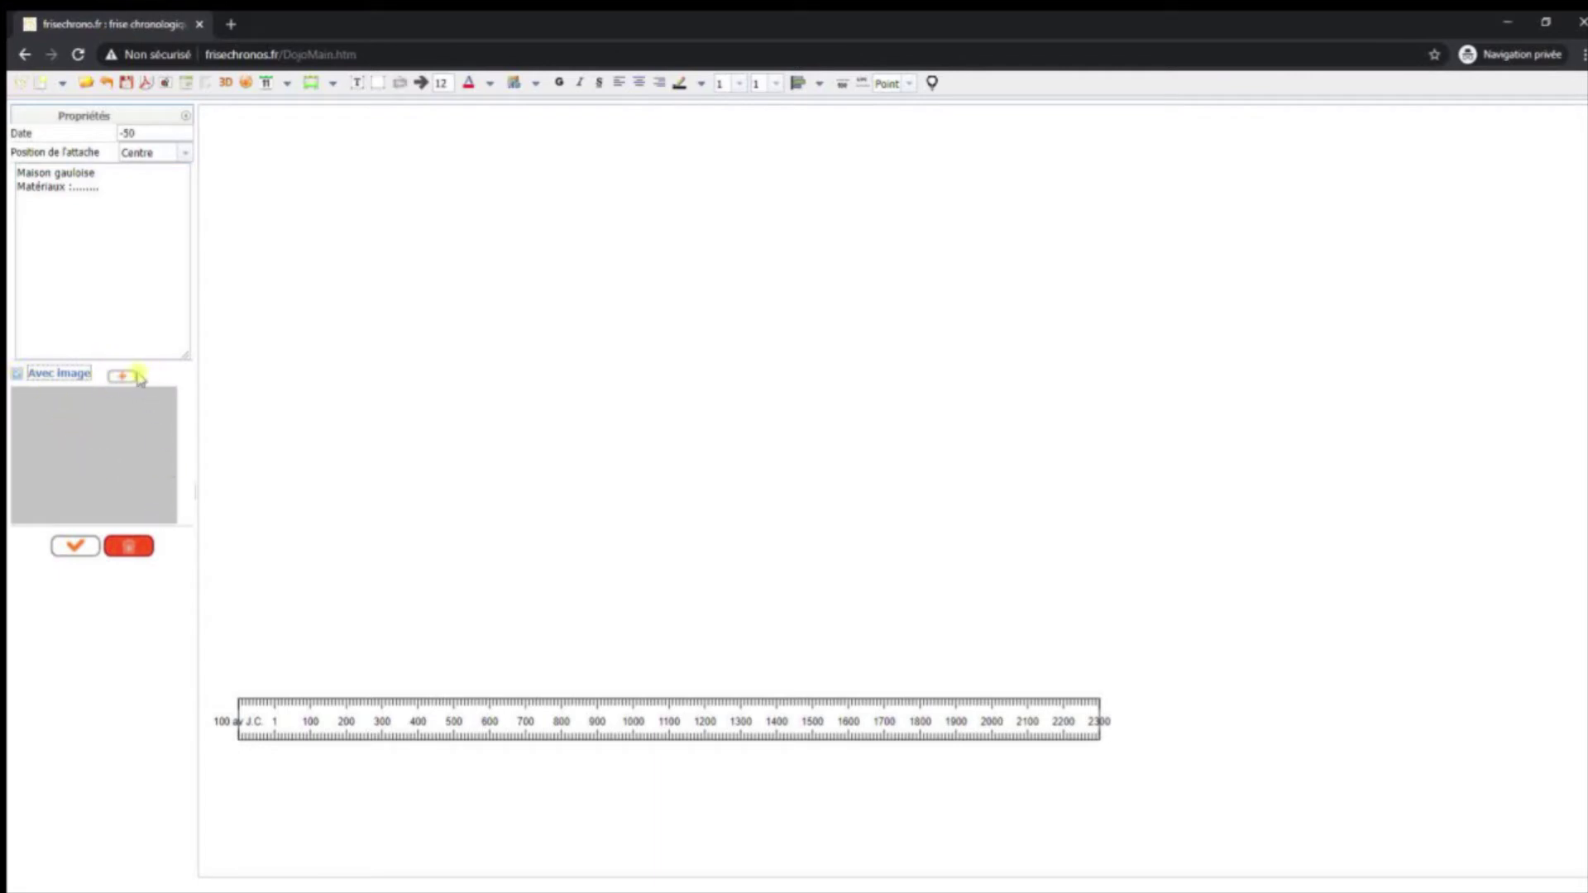
pyautogui.click(16, 377)
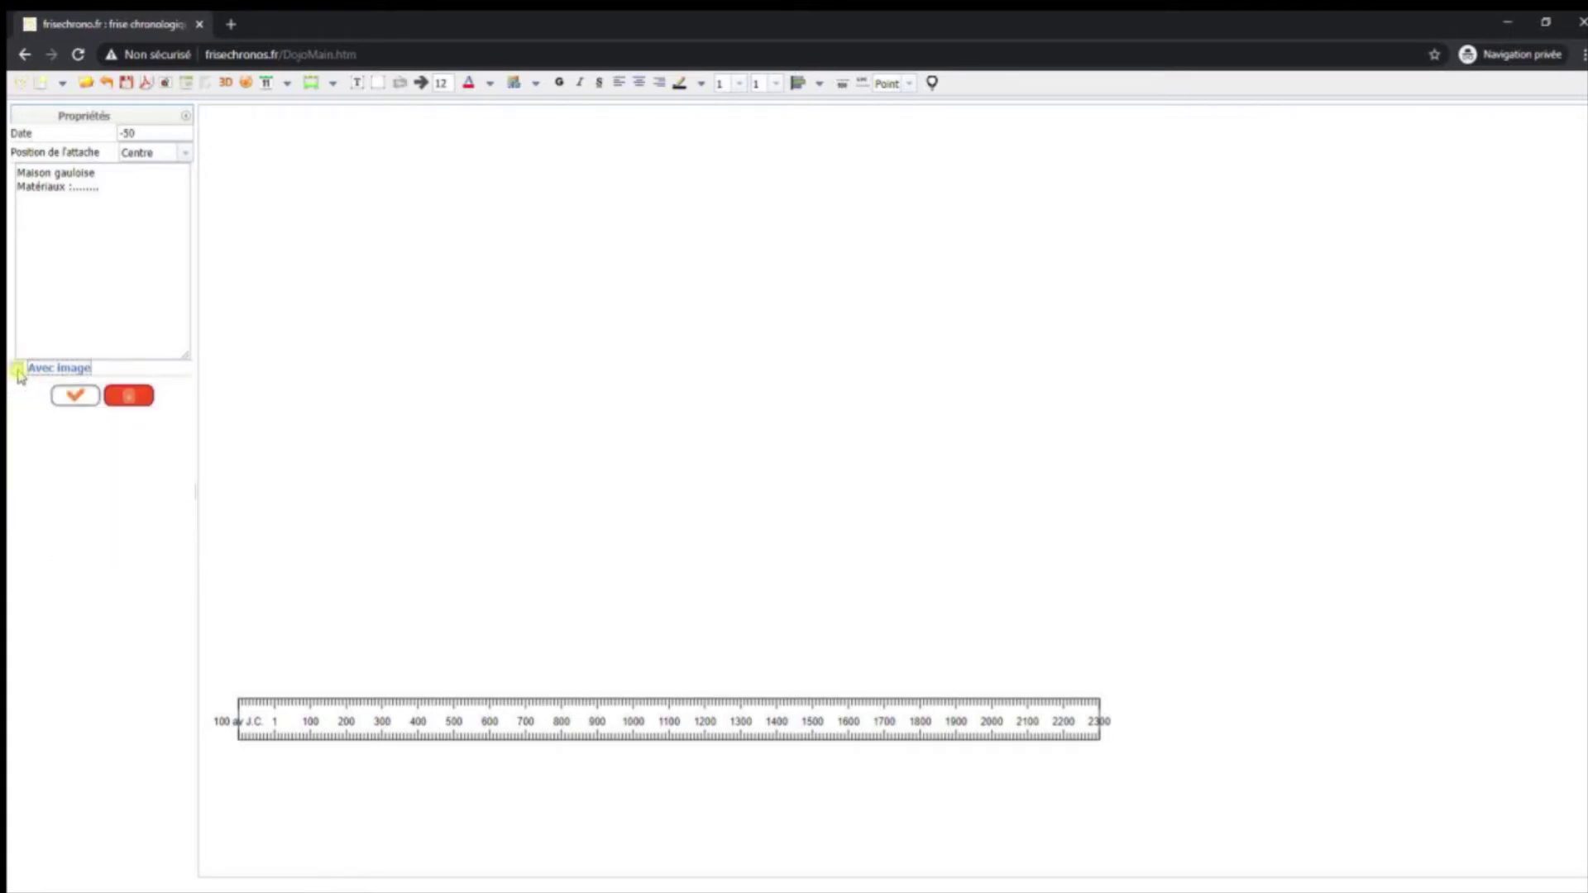
pyautogui.click(17, 376)
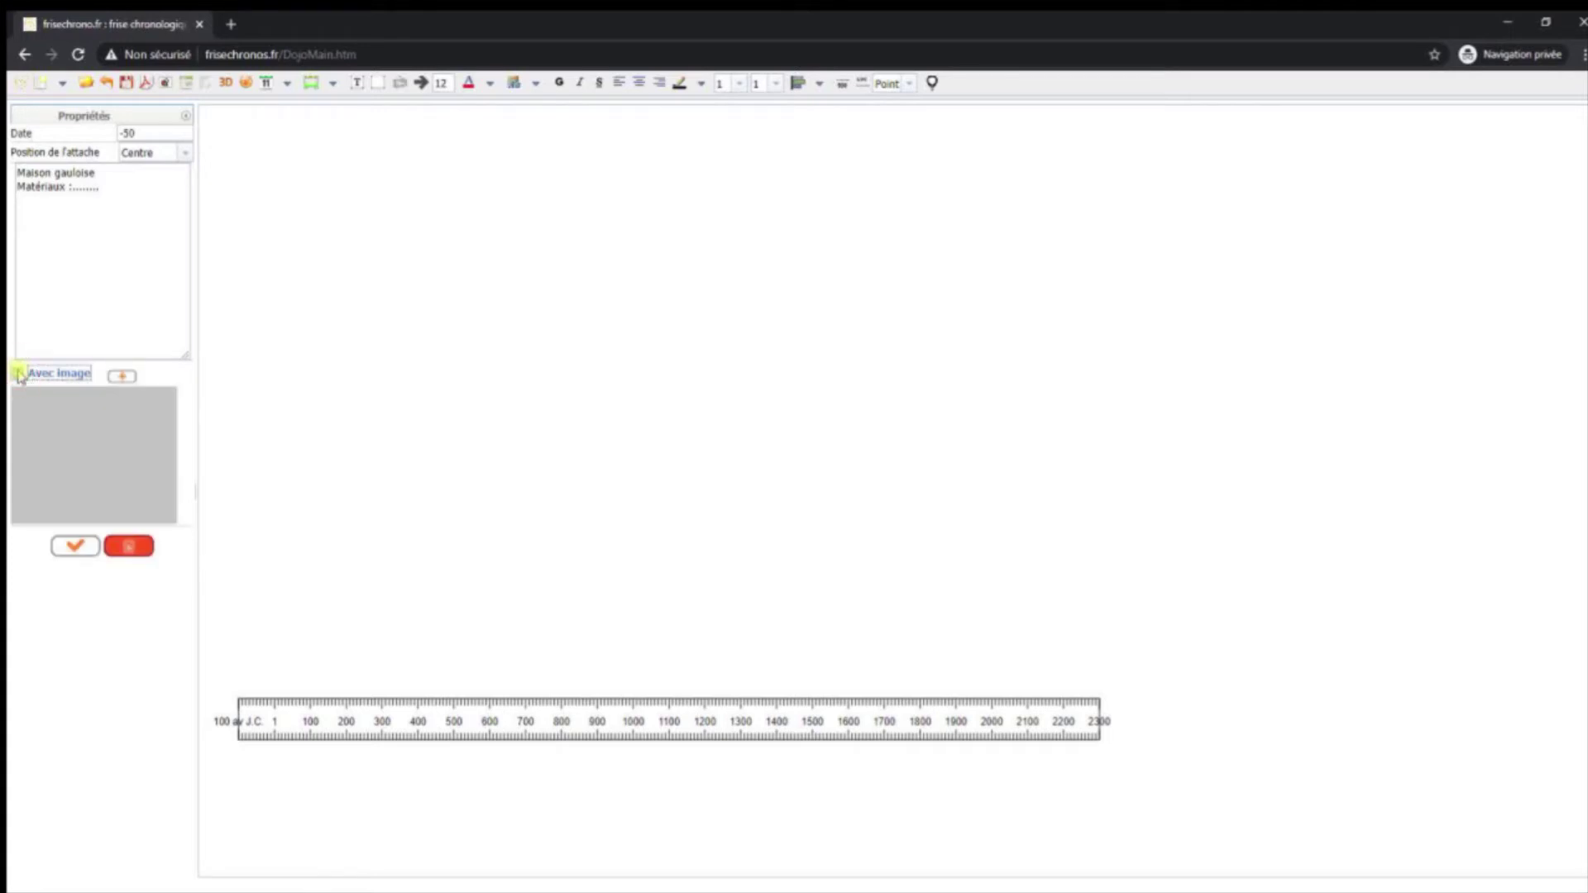
pyautogui.click(122, 379)
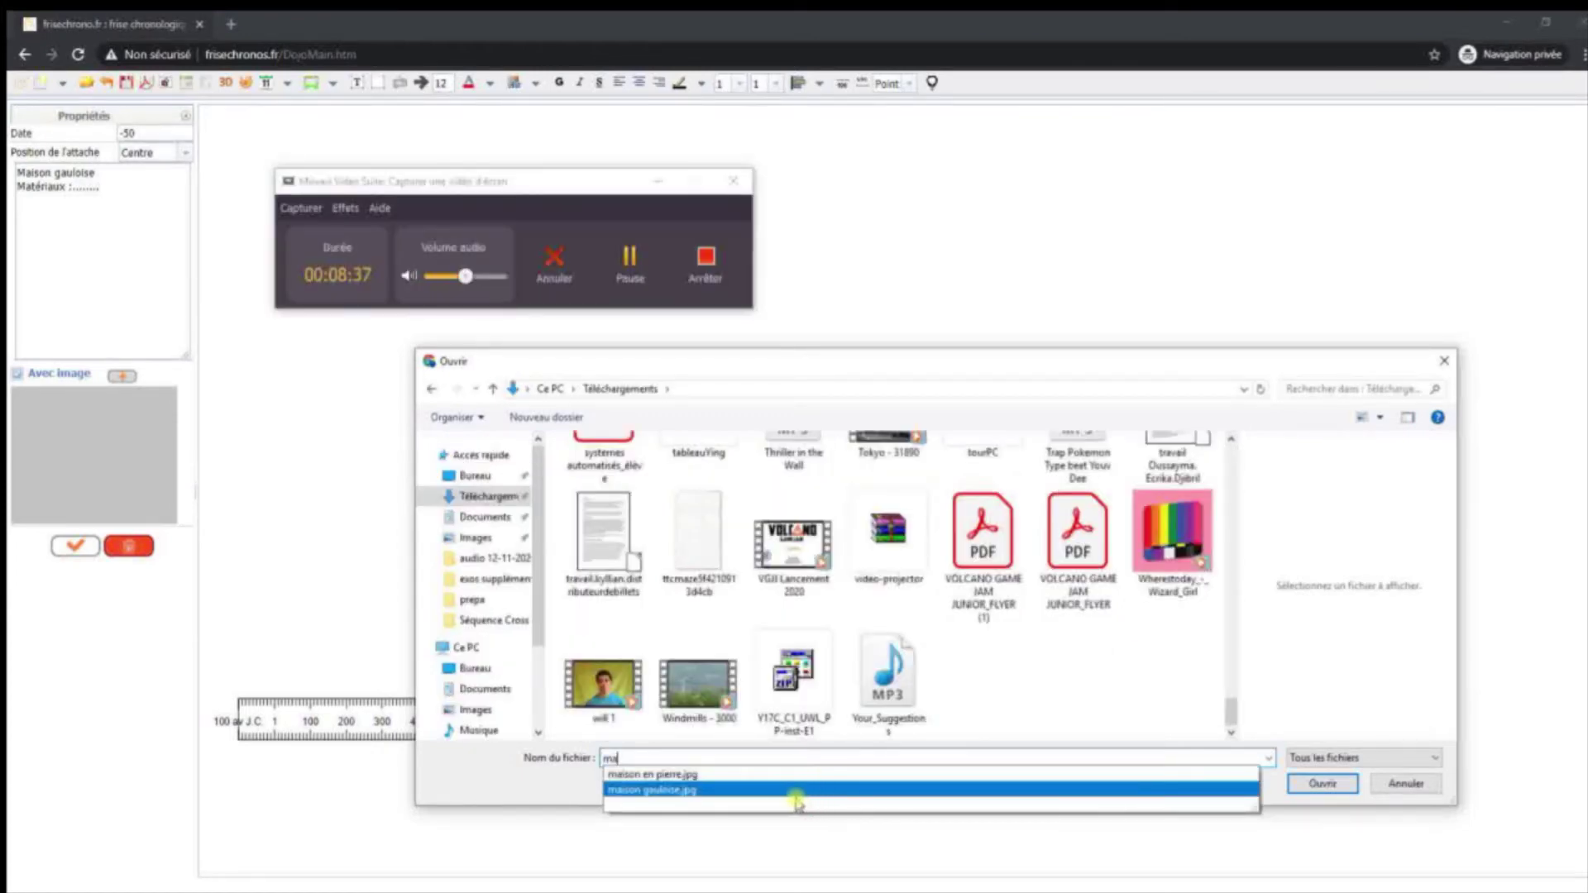
pyautogui.click(695, 792)
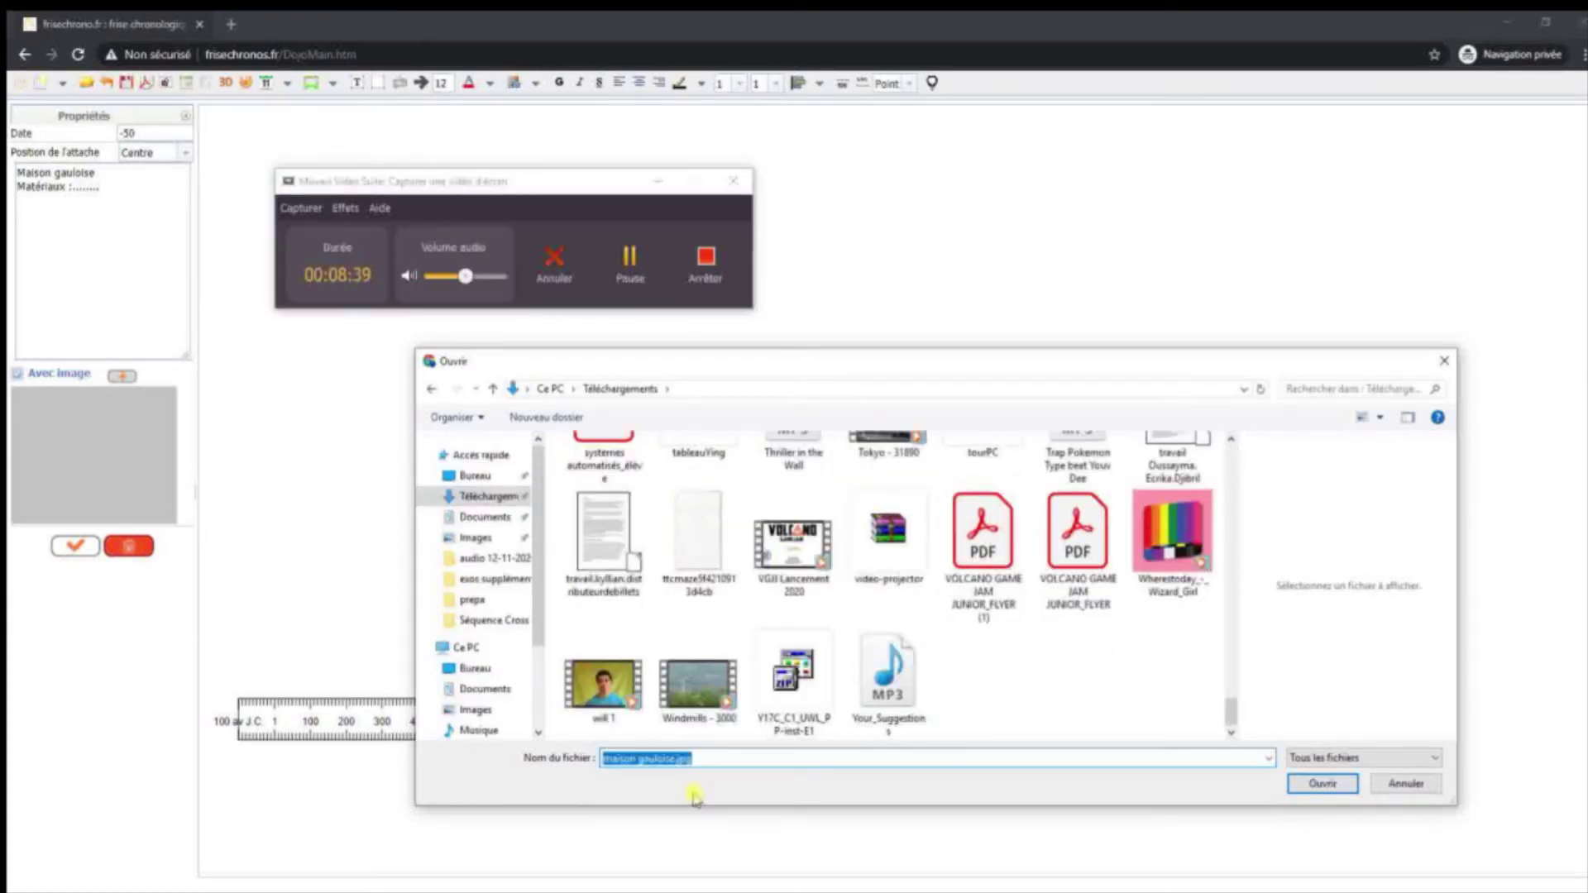
pyautogui.click(1322, 783)
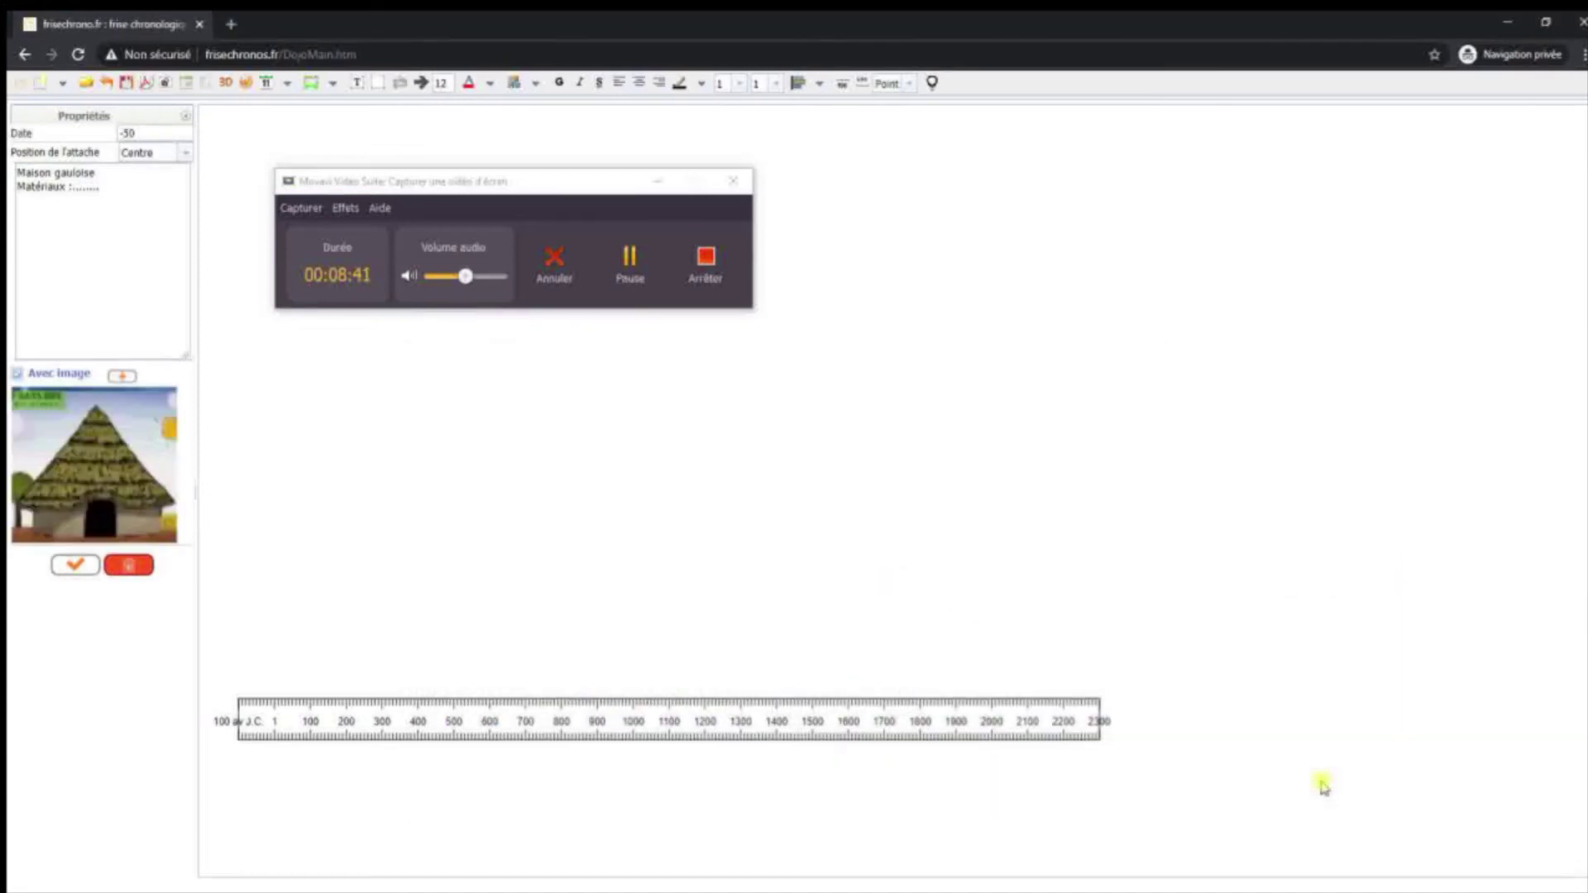
pyautogui.click(82, 569)
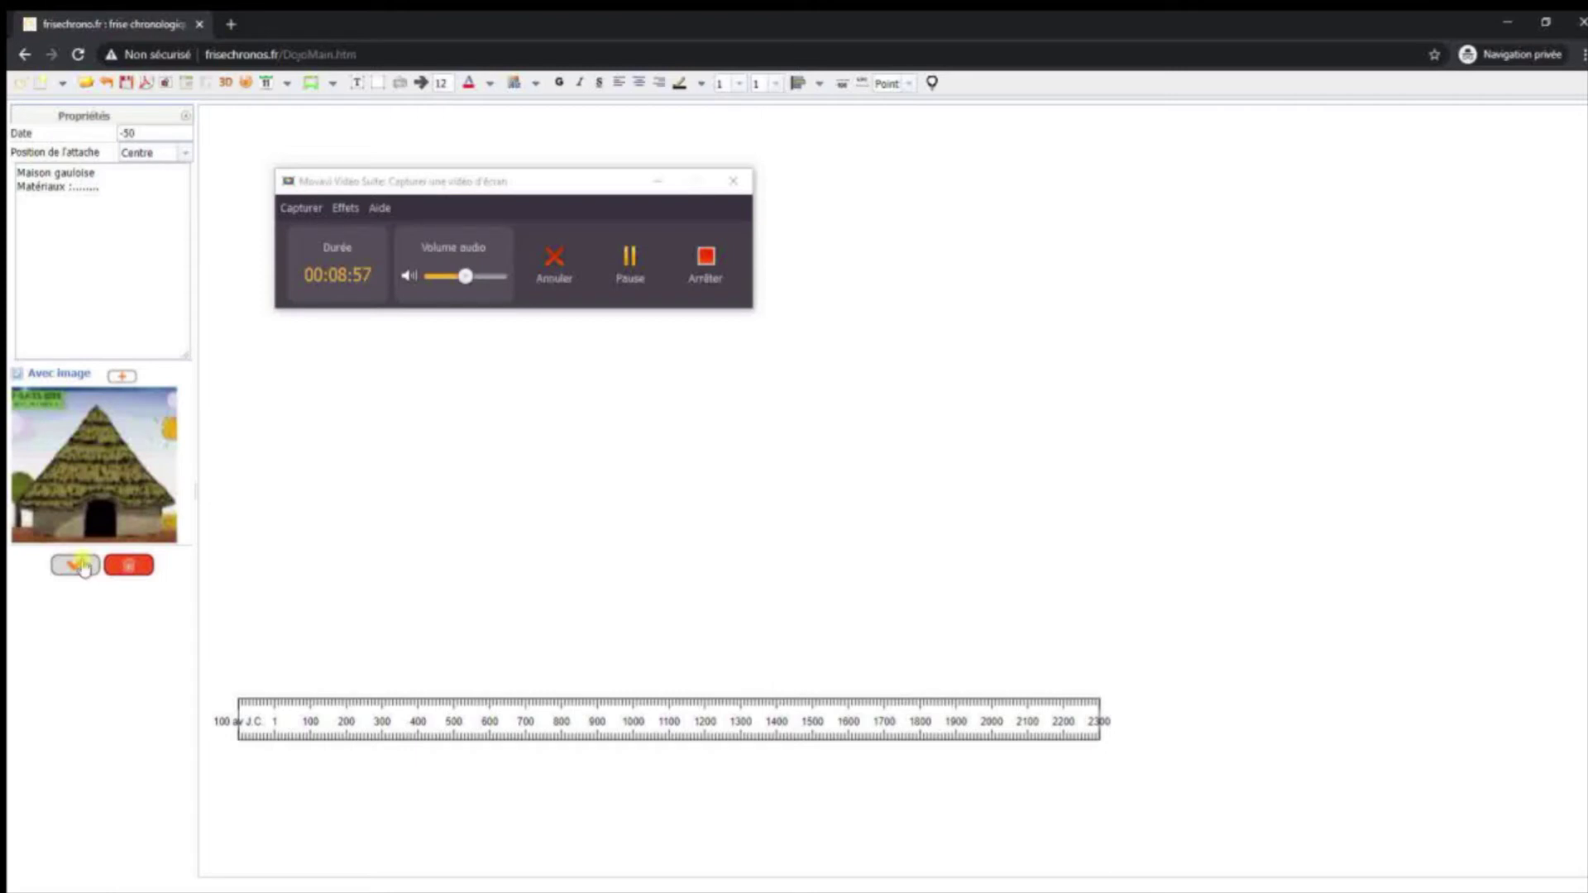
pyautogui.click(83, 565)
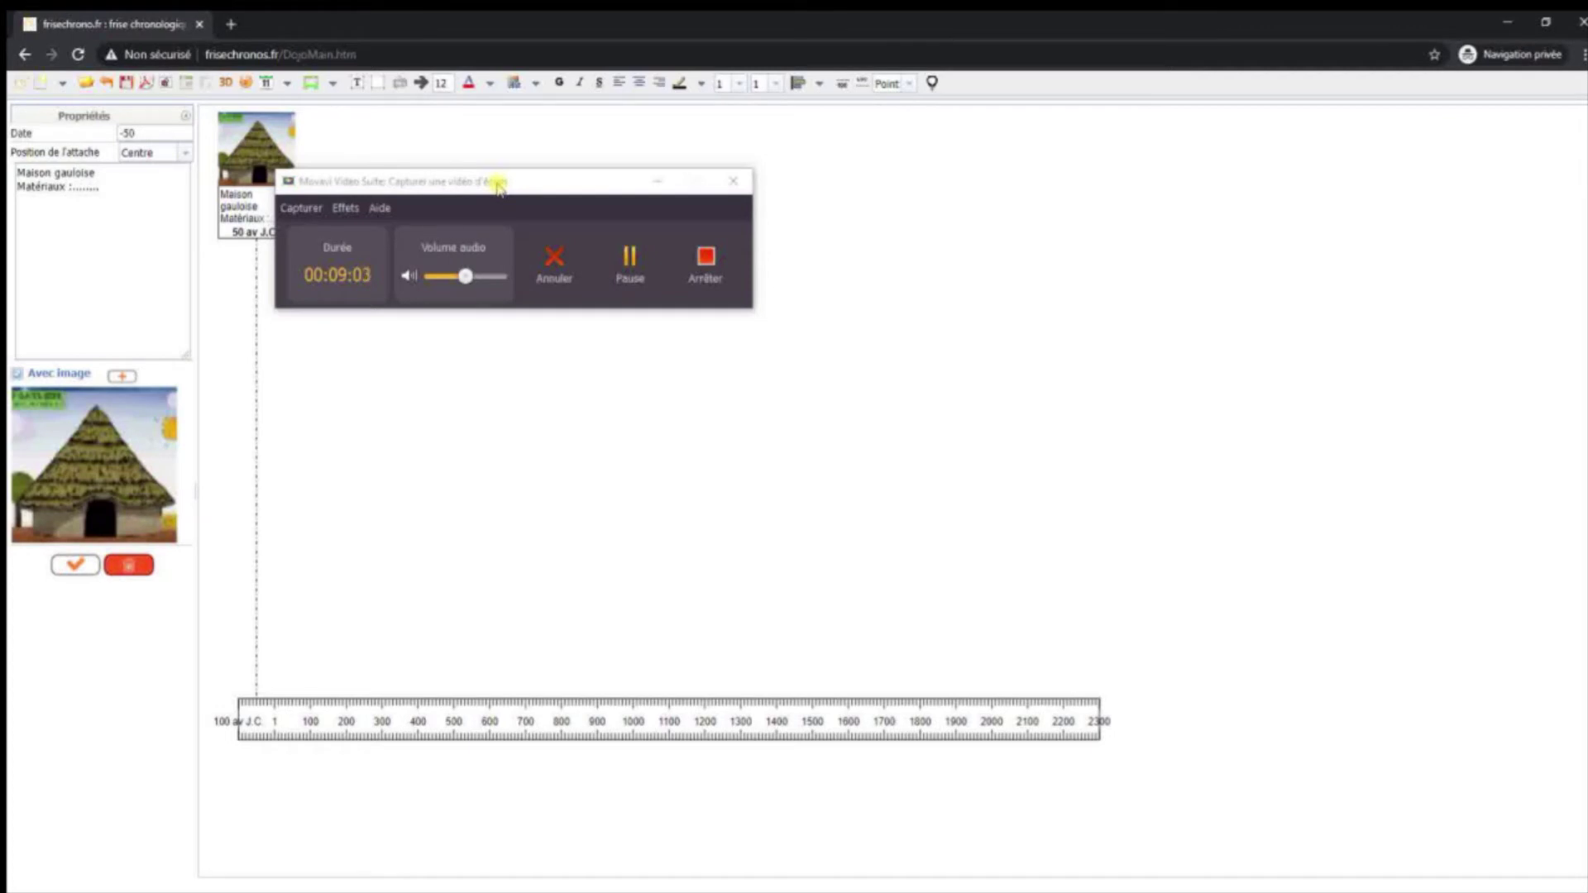
# - Move the Maison gauloise event down closer to the time bar and compare it with the model frieze in Paint
pyautogui.click(482, 142)
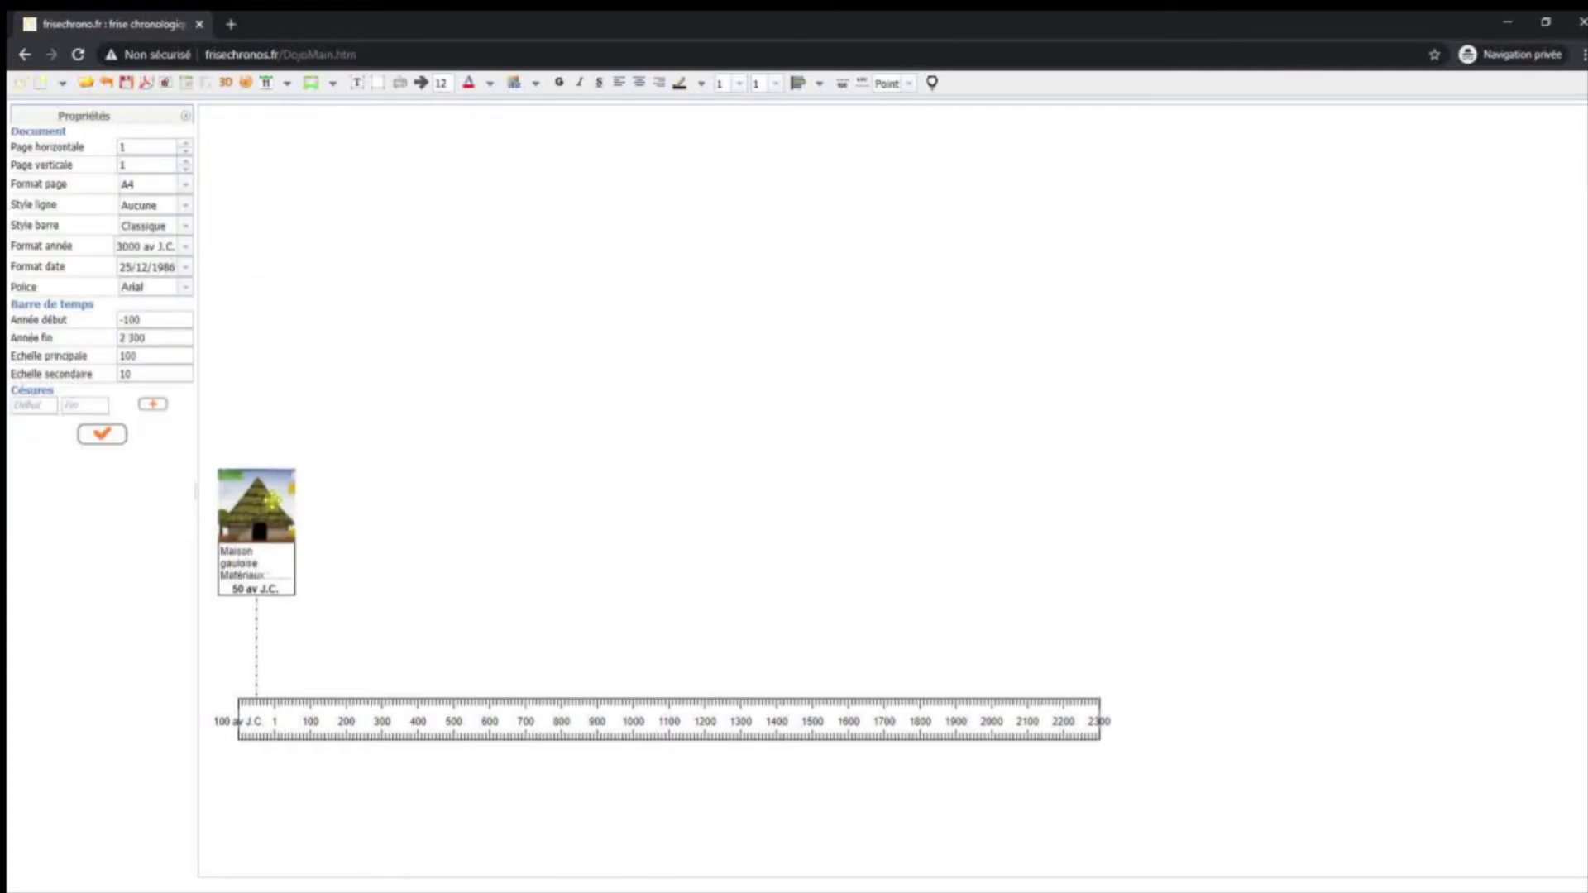
pyautogui.click(273, 498)
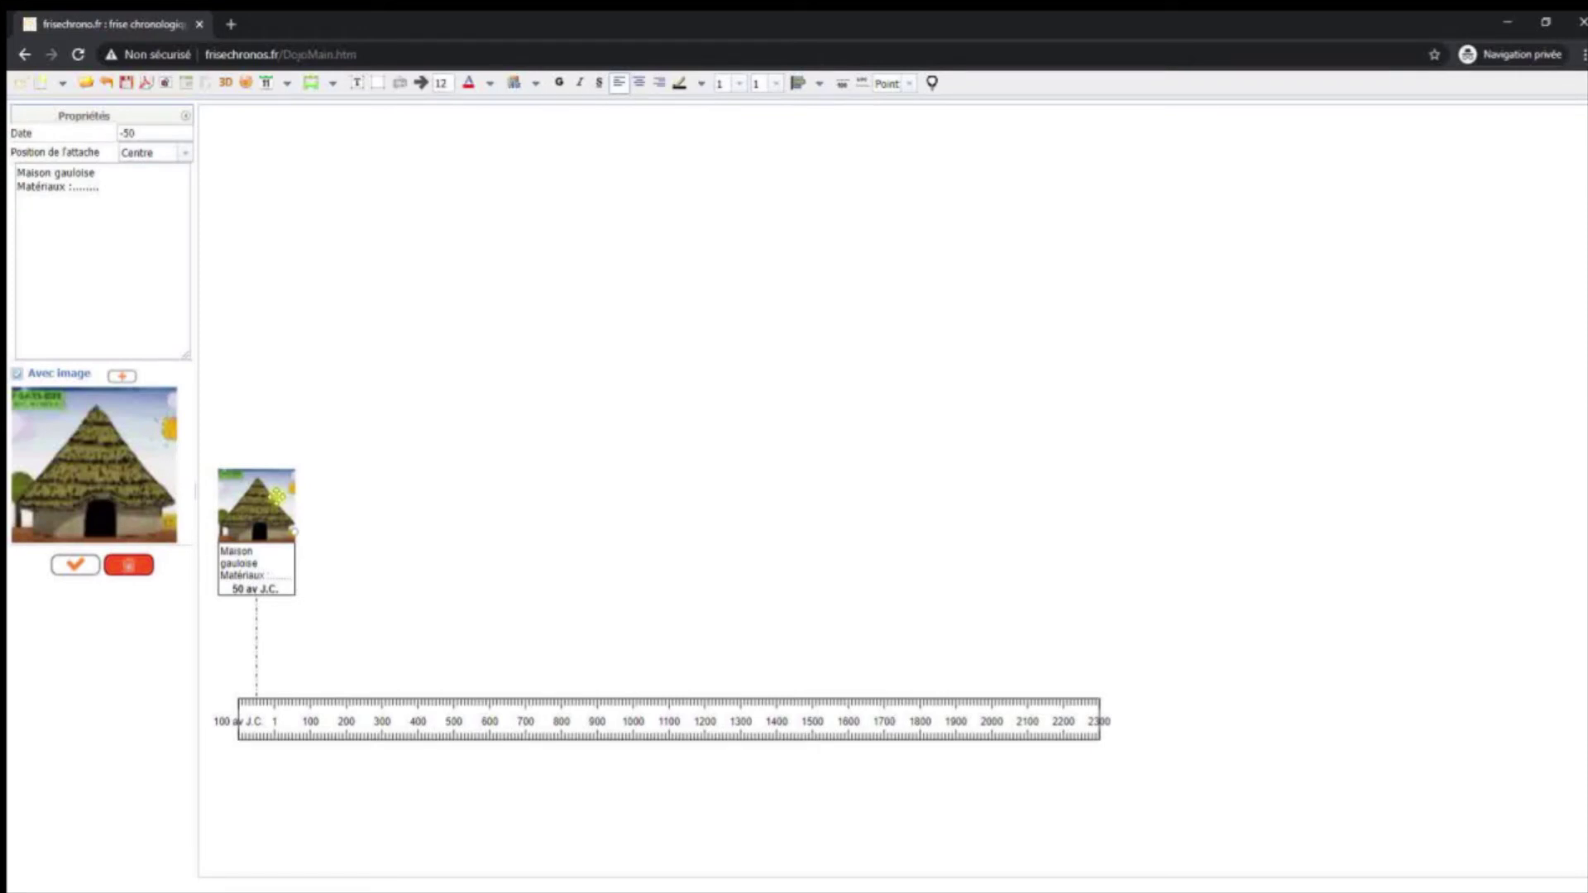
pyautogui.moveTo(278, 496); pyautogui.dragTo(278, 440)
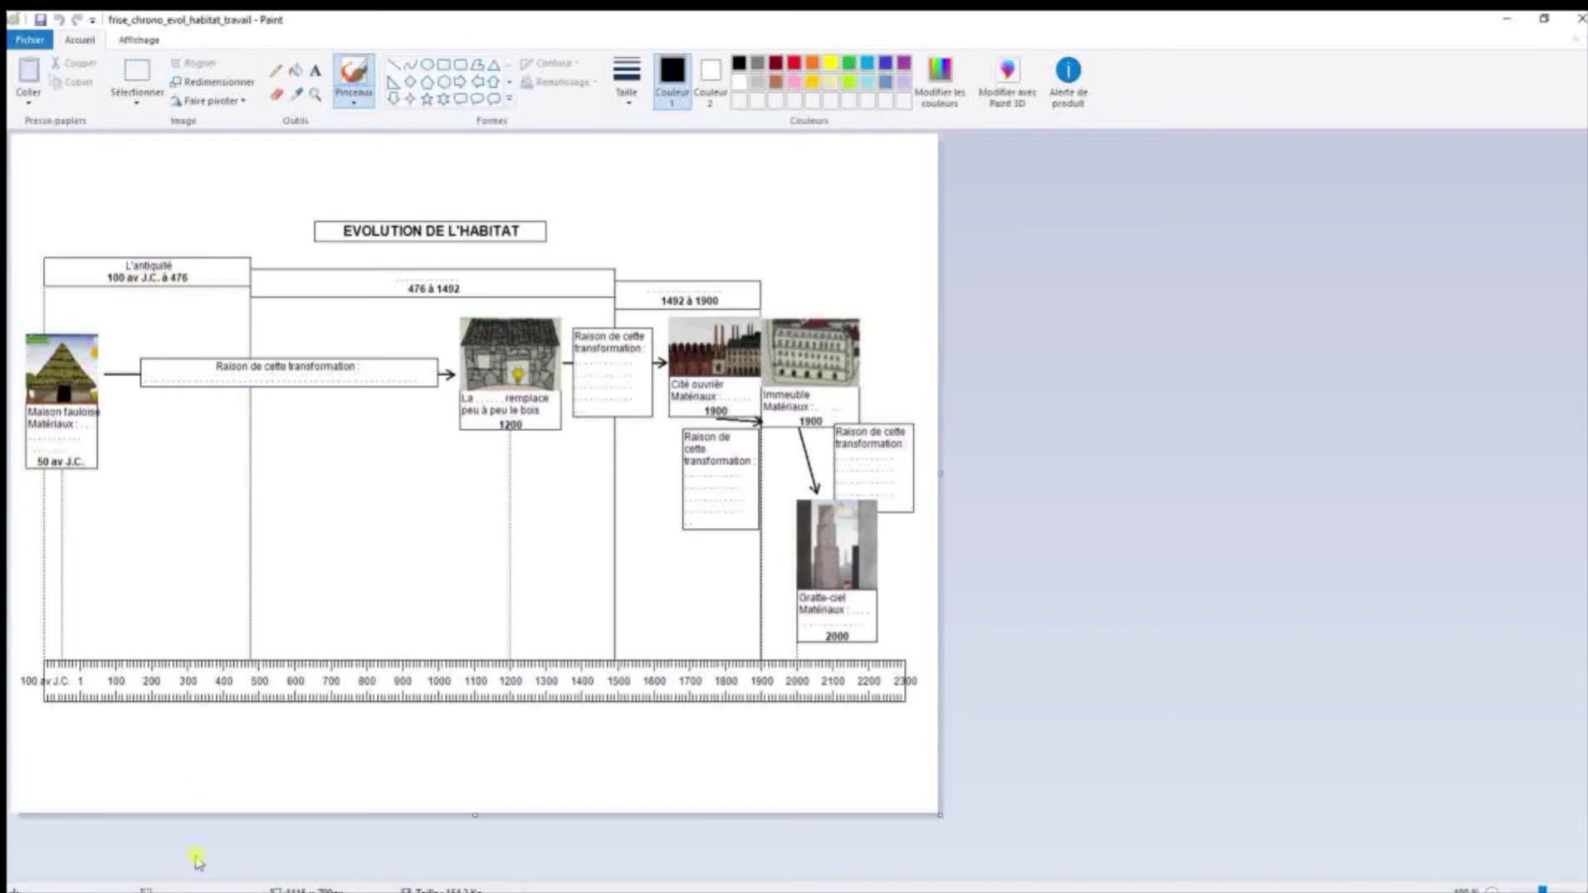
pyautogui.hotkey('alt', 'Tab')
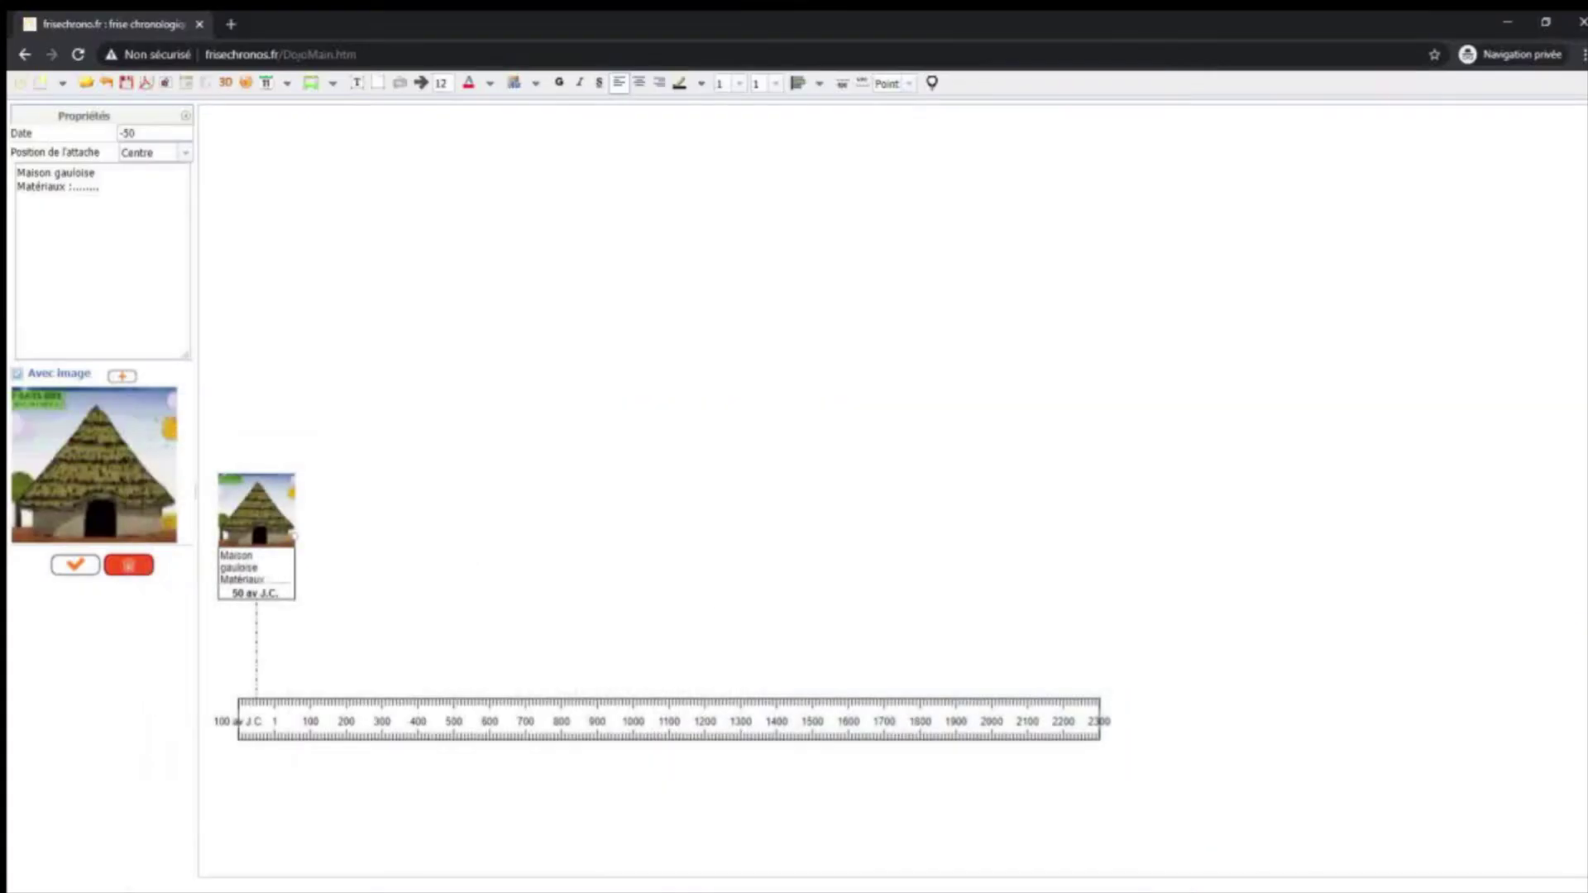
# - Create a classic period with start date -100 and end date 476
pyautogui.click(311, 83)
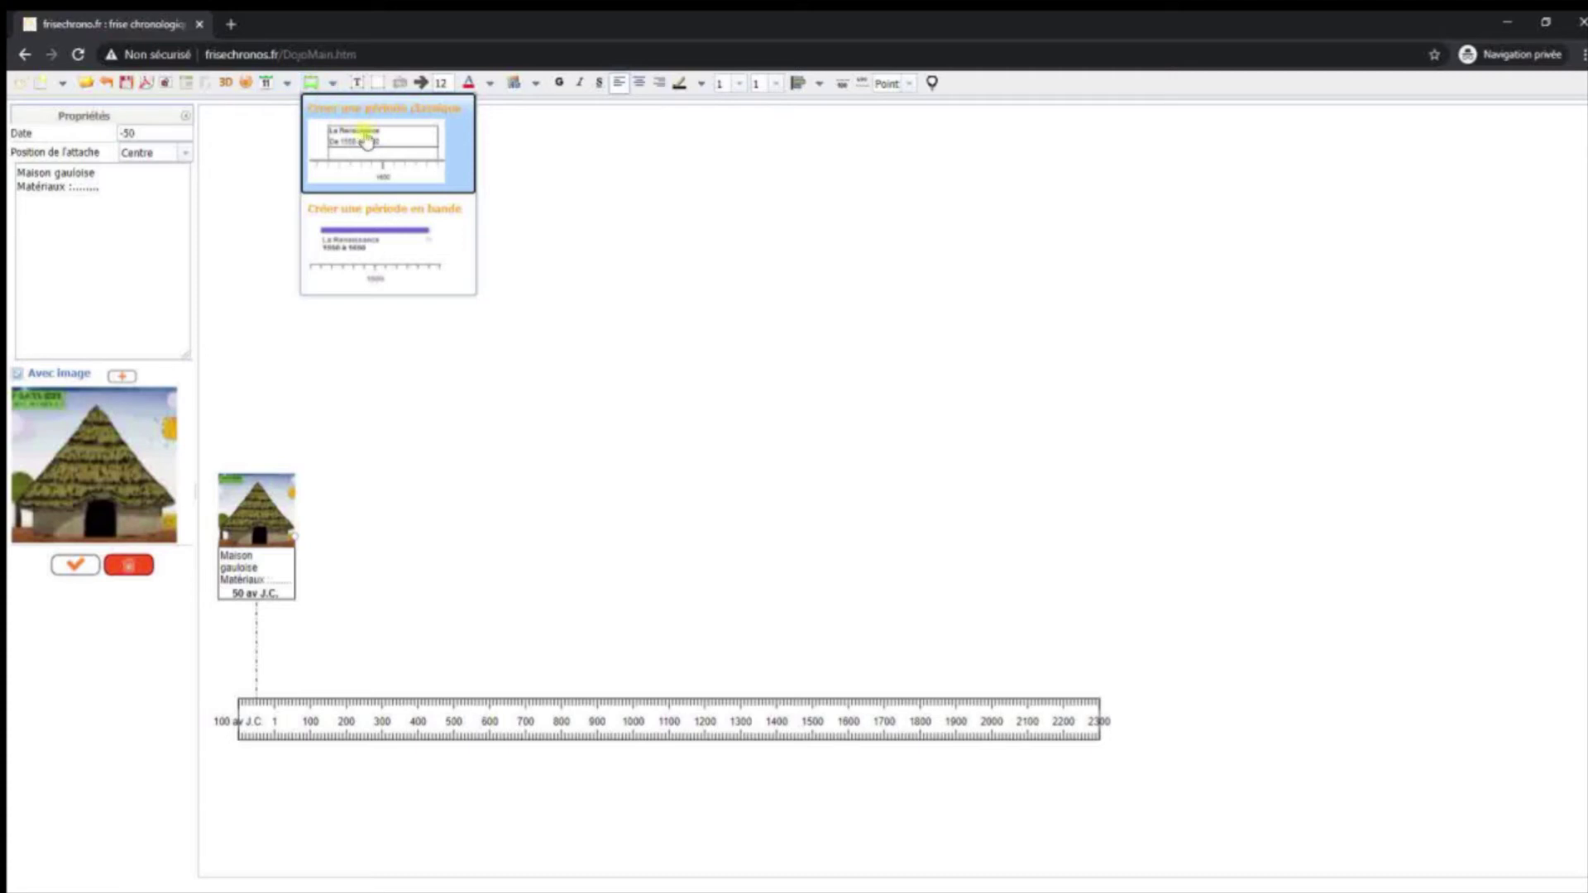
pyautogui.click(371, 142)
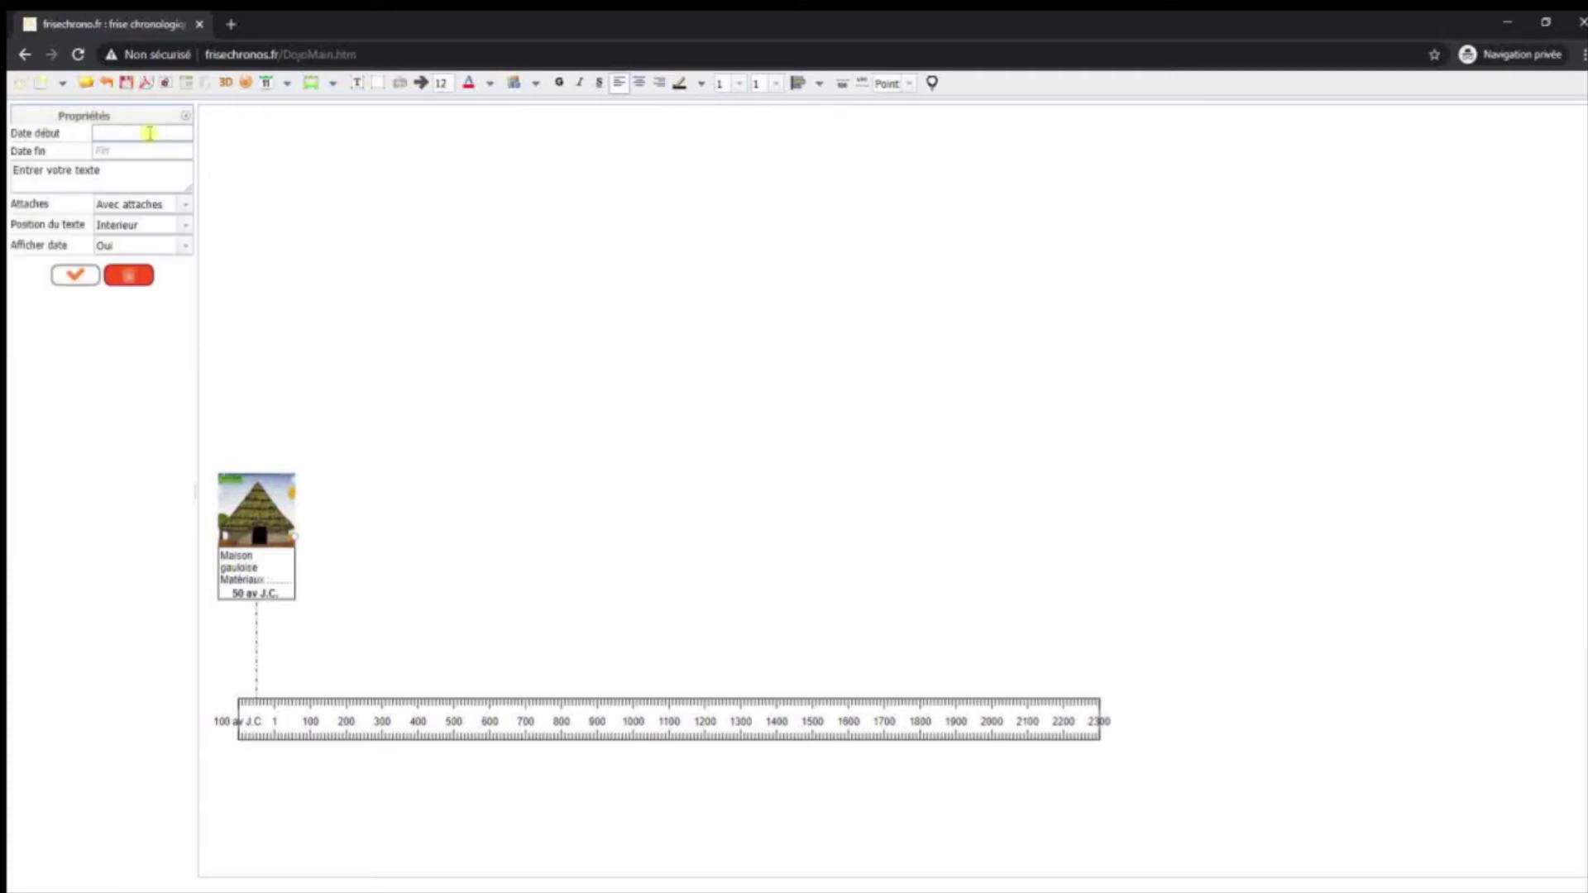
pyautogui.click(99, 132)
pyautogui.write('-100')
pyautogui.click(149, 150)
pyautogui.write('476')
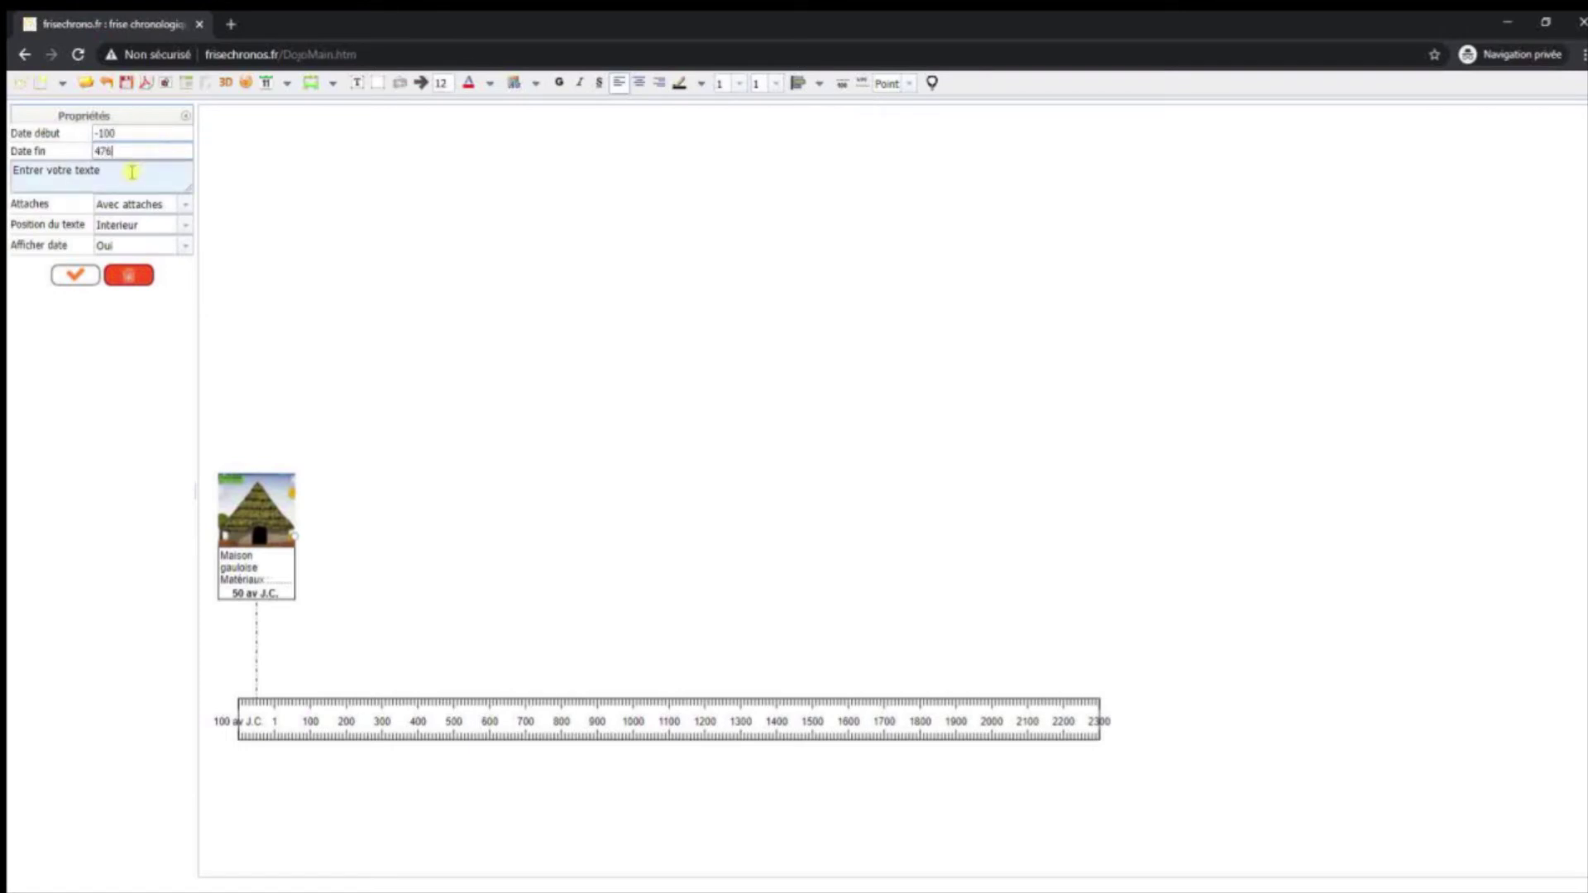
# - Label the period "L'antiquité", apply it to the timeline and move it down to just above the Maison gauloise event
pyautogui.moveTo(99, 170); pyautogui.dragTo(28, 175)
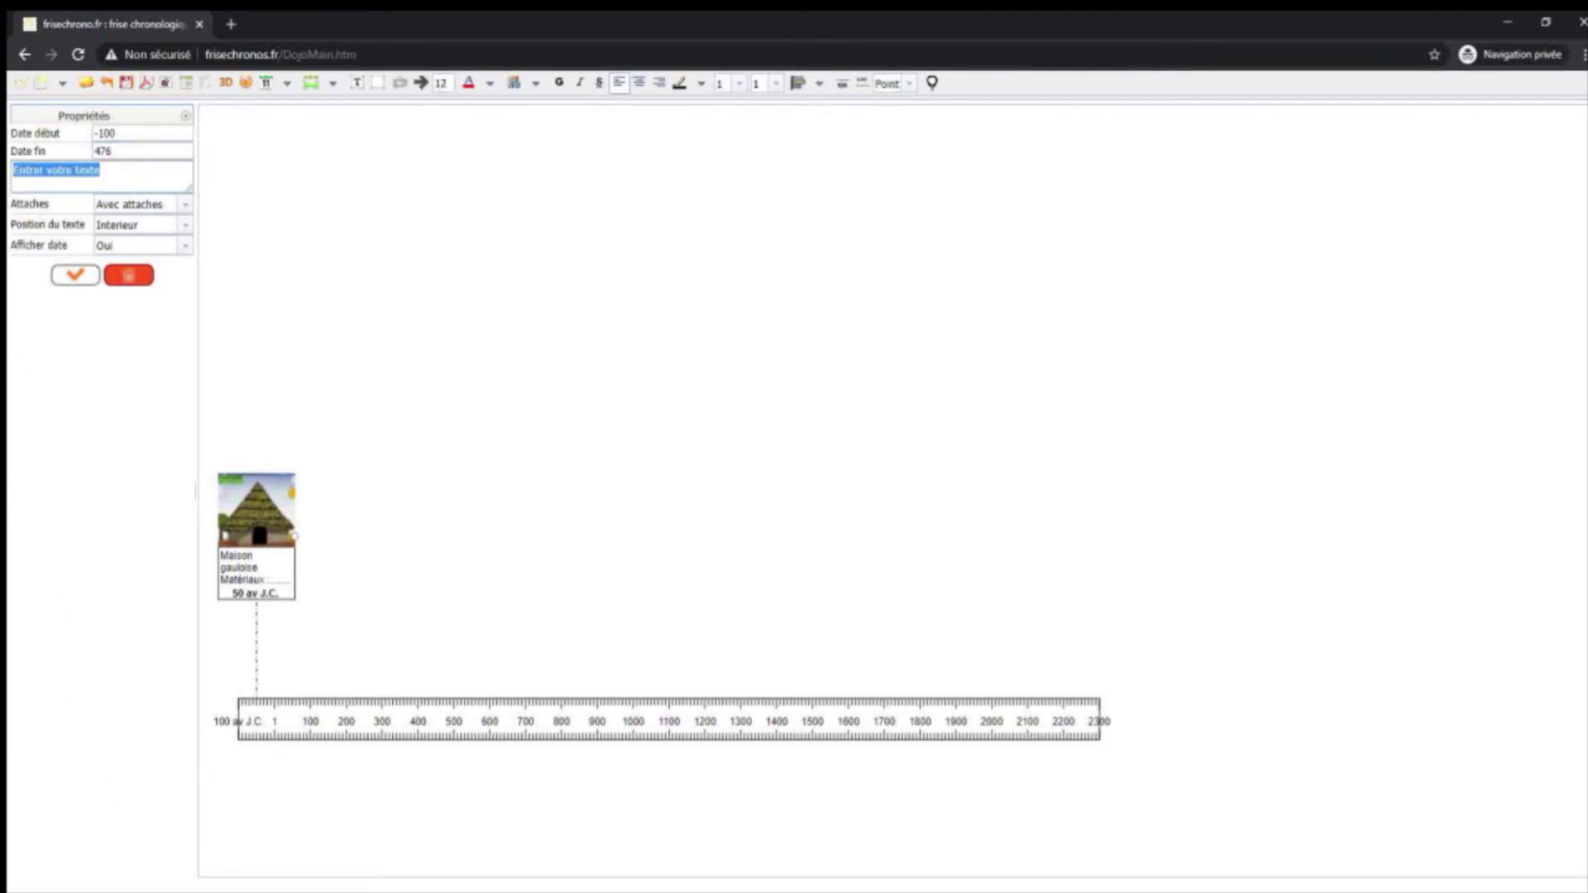
pyautogui.hotkey('alt', 'Tab')
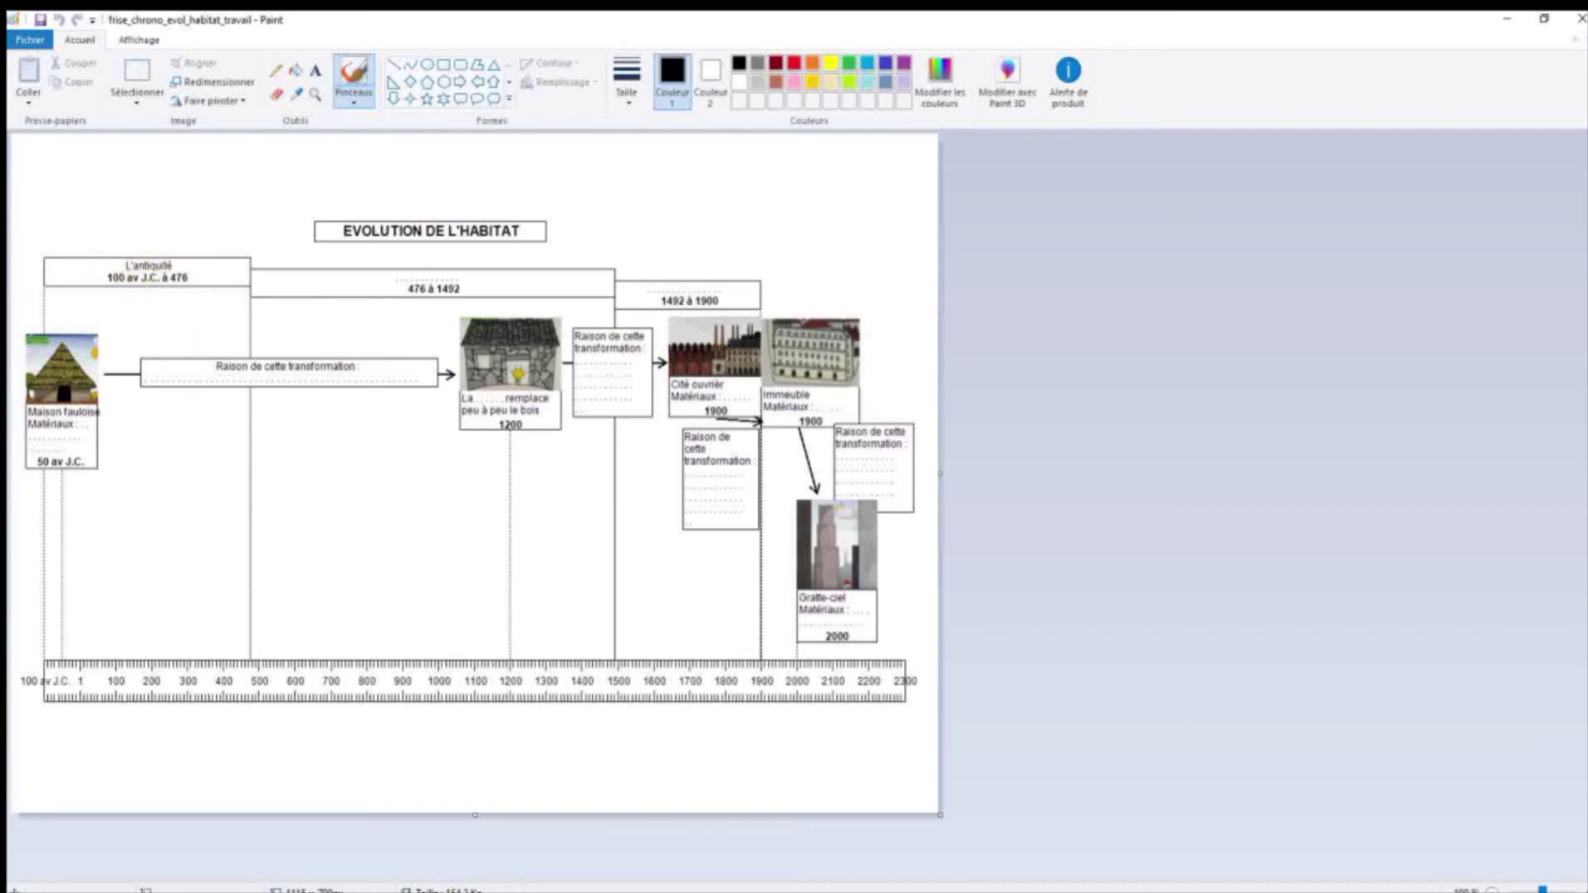
pyautogui.hotkey('alt', 'Tab')
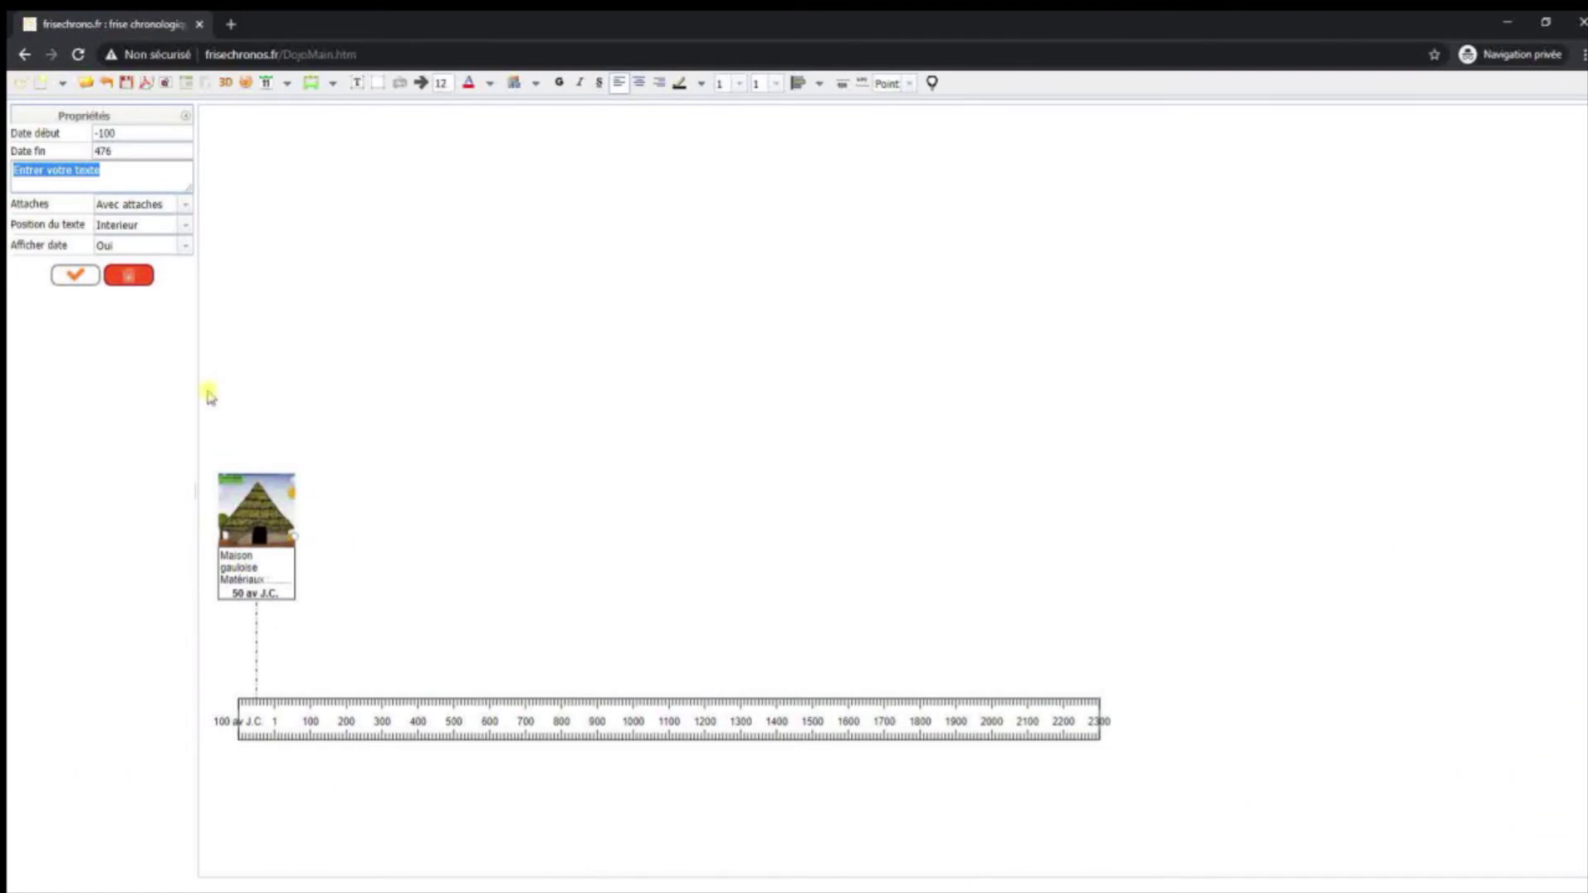
pyautogui.write("L'an")
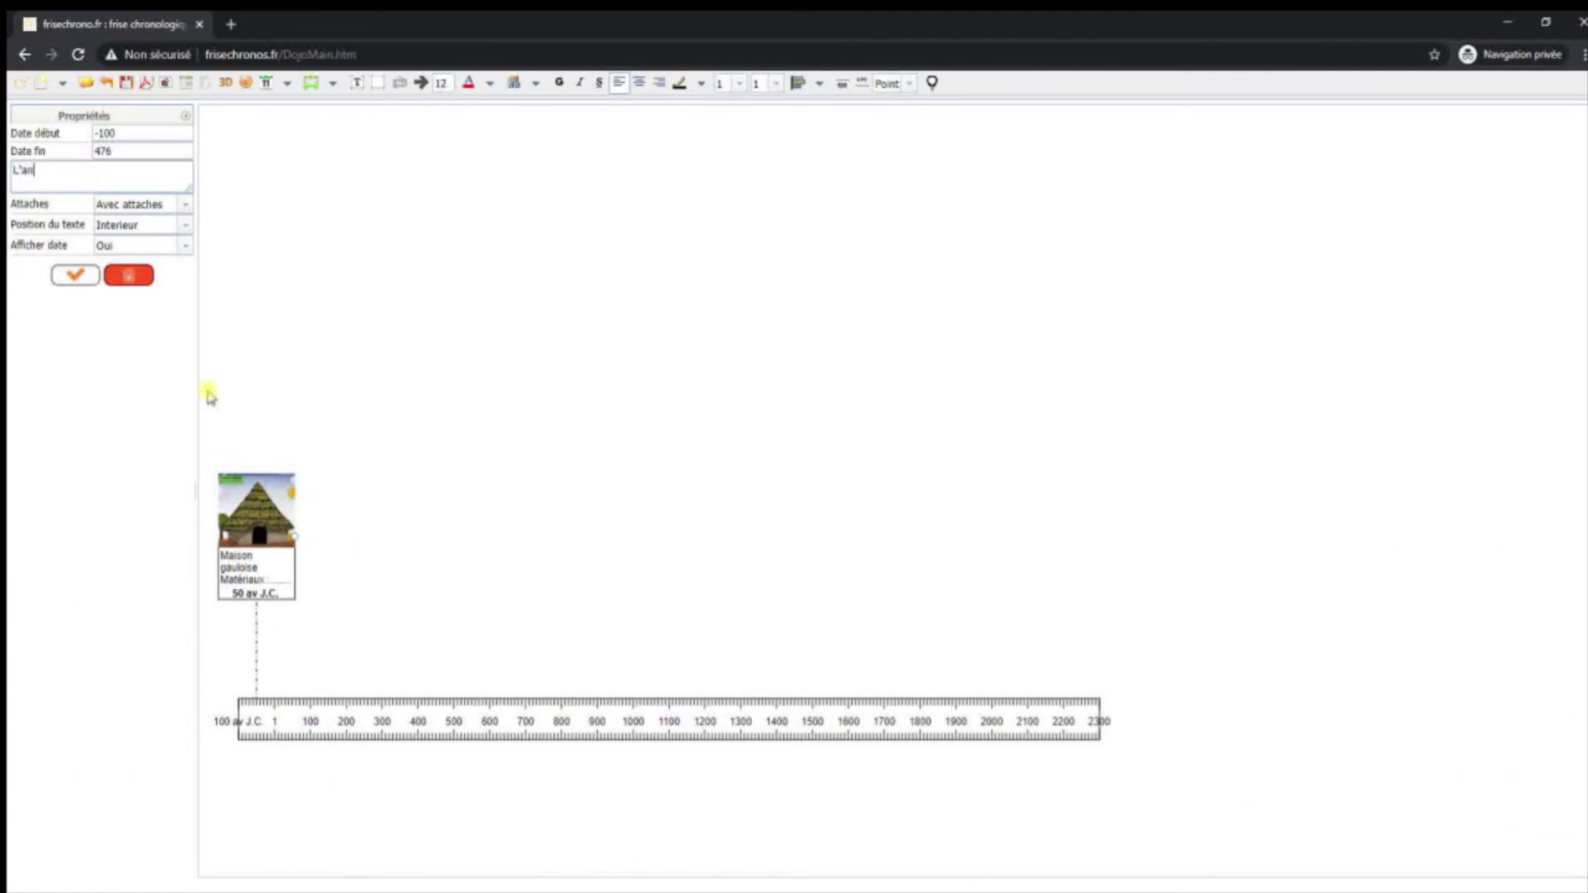
pyautogui.write('tiquité')
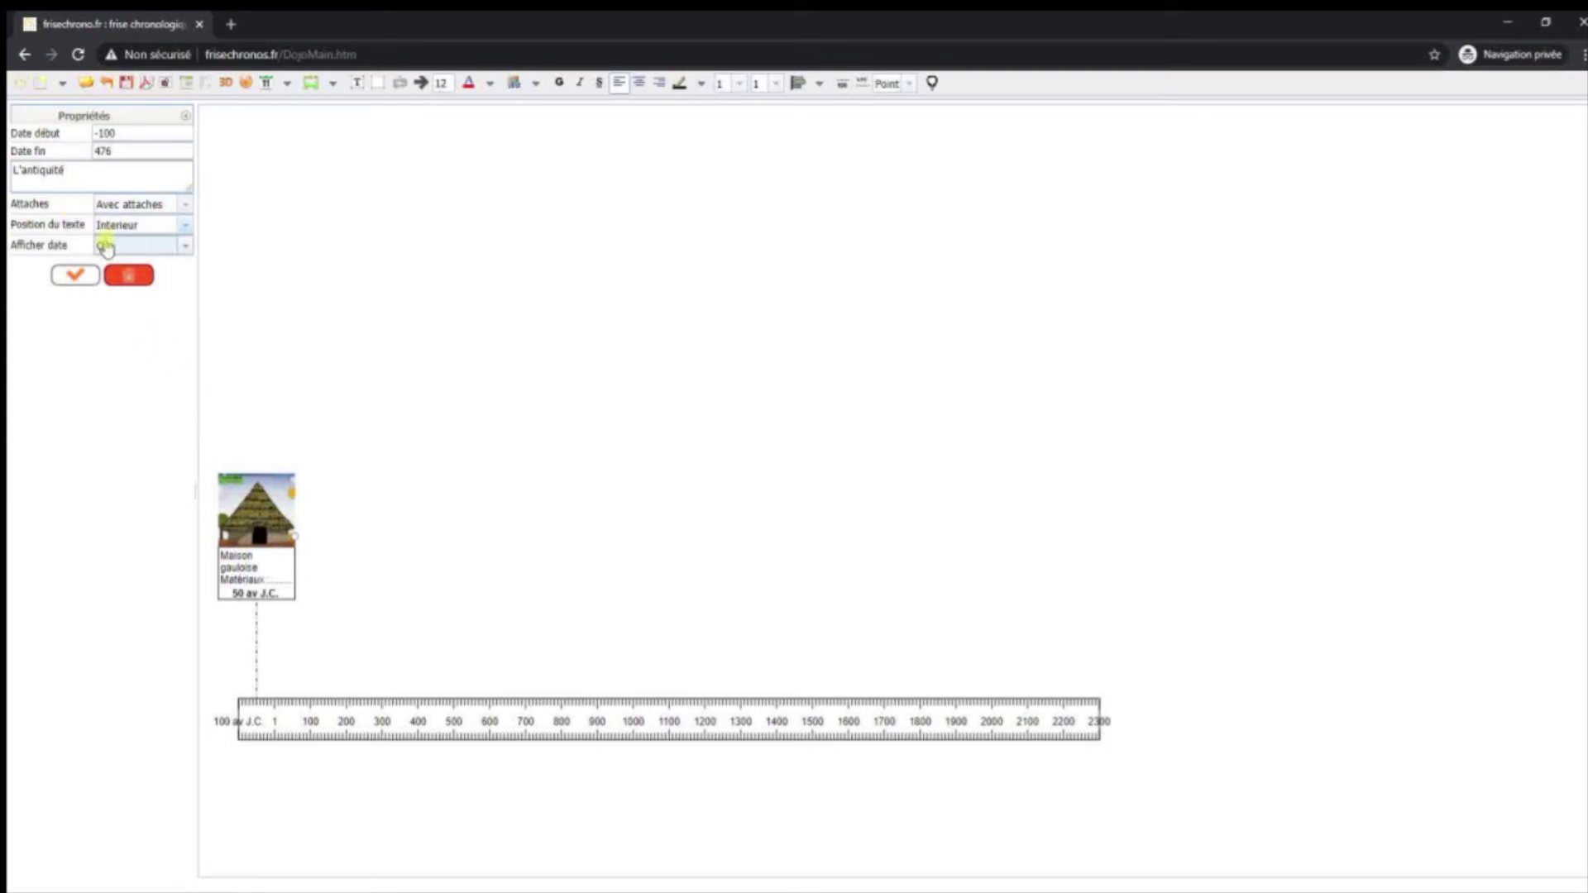
pyautogui.click(73, 276)
pyautogui.moveTo(337, 131); pyautogui.dragTo(327, 387)
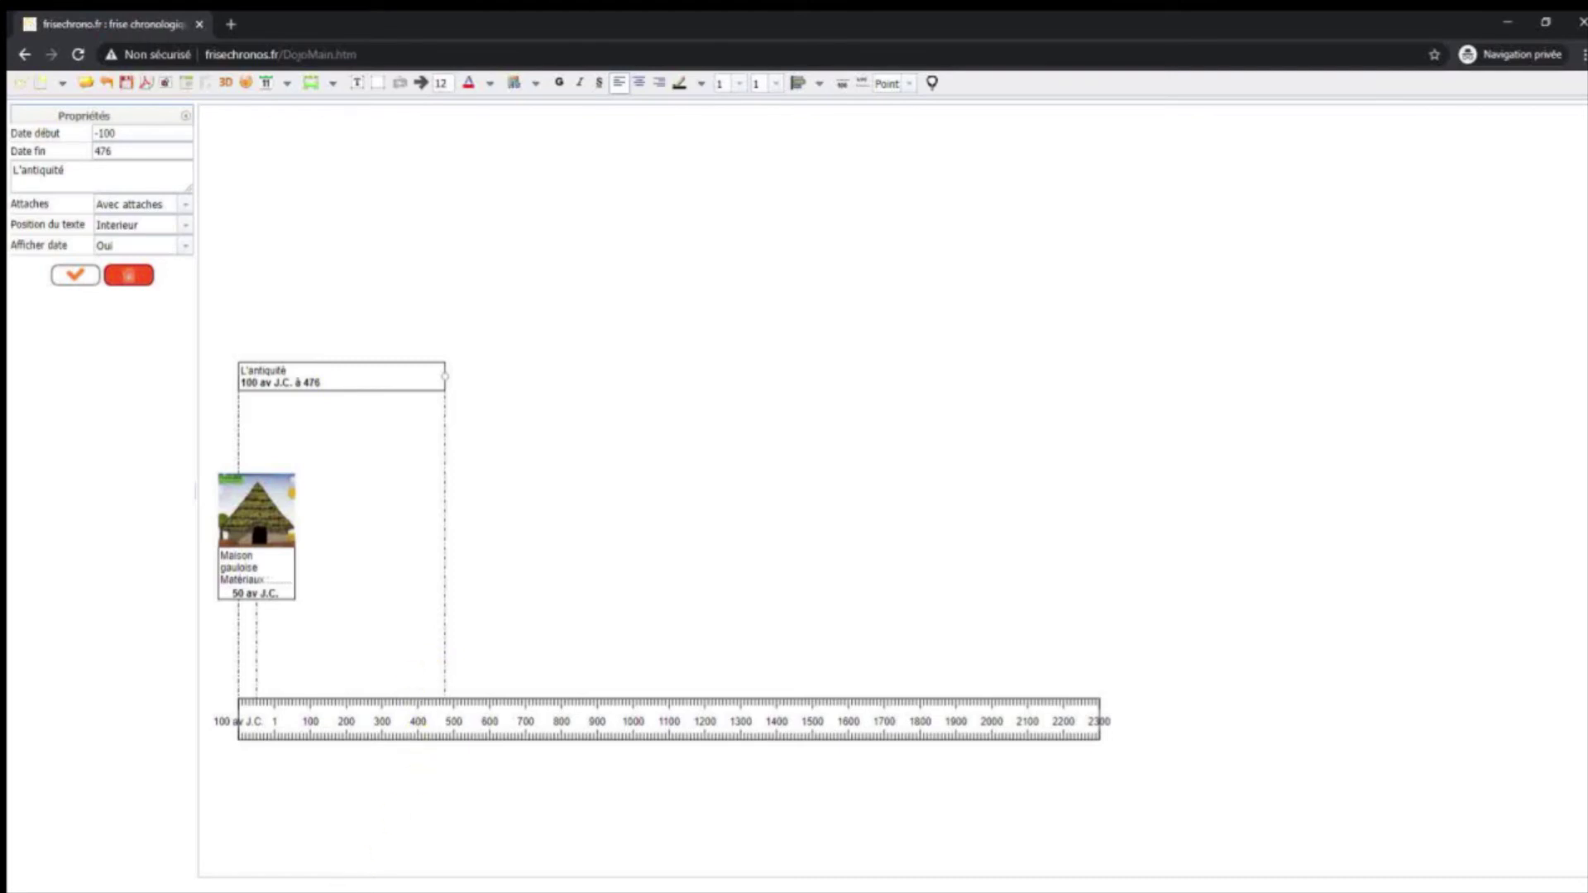
# - Consult the model frieze in Paint and create a classic event dated 1200 in Frisechronos
pyautogui.click(343, 886)
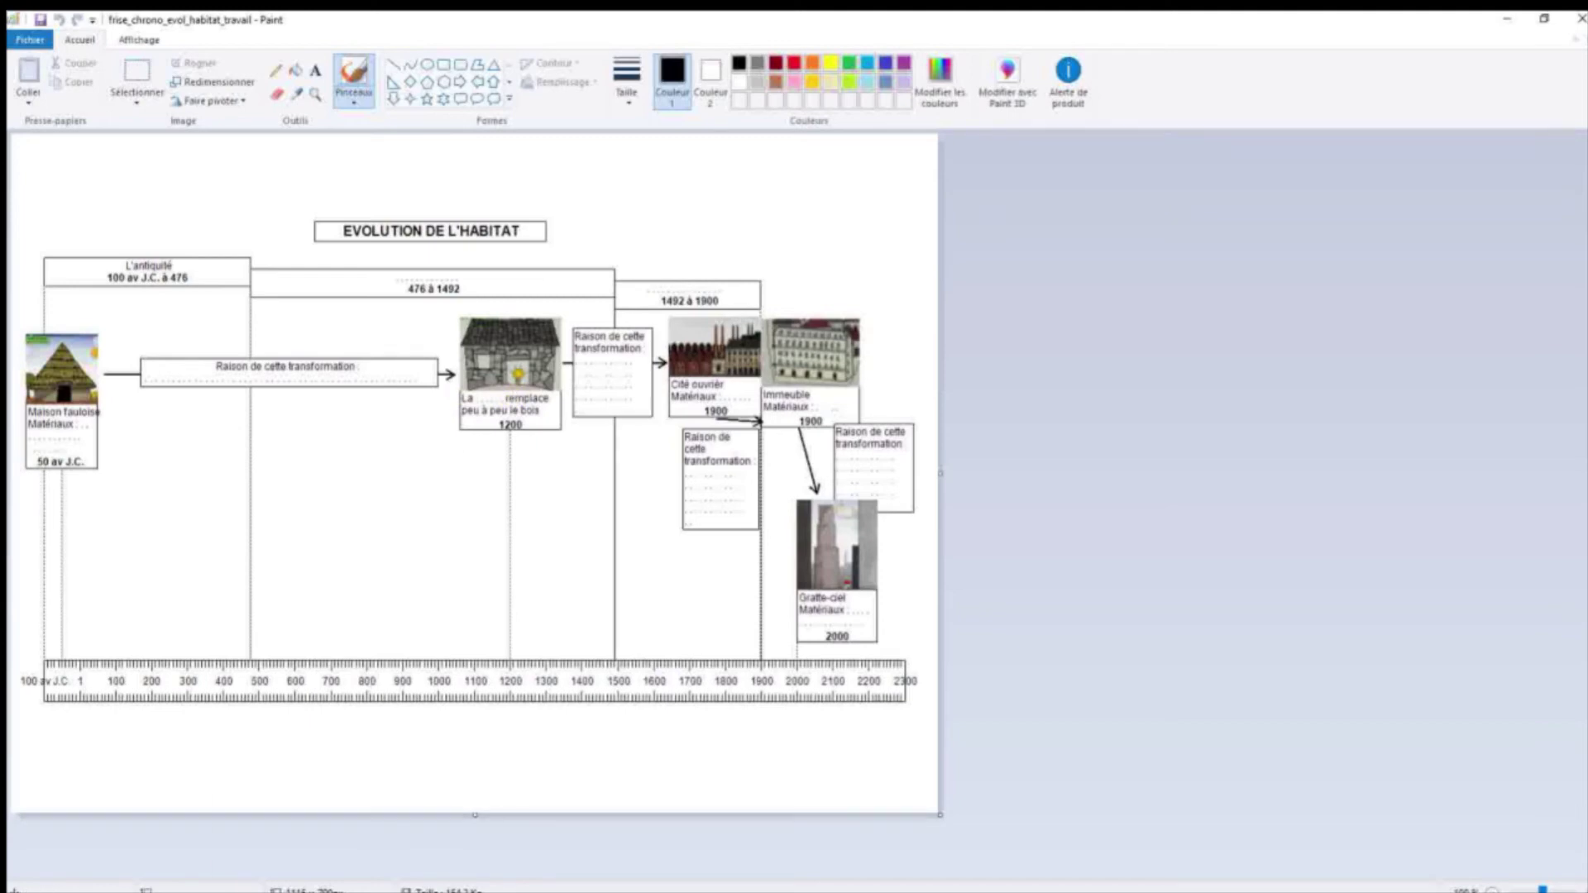
pyautogui.moveTo(312, 890)
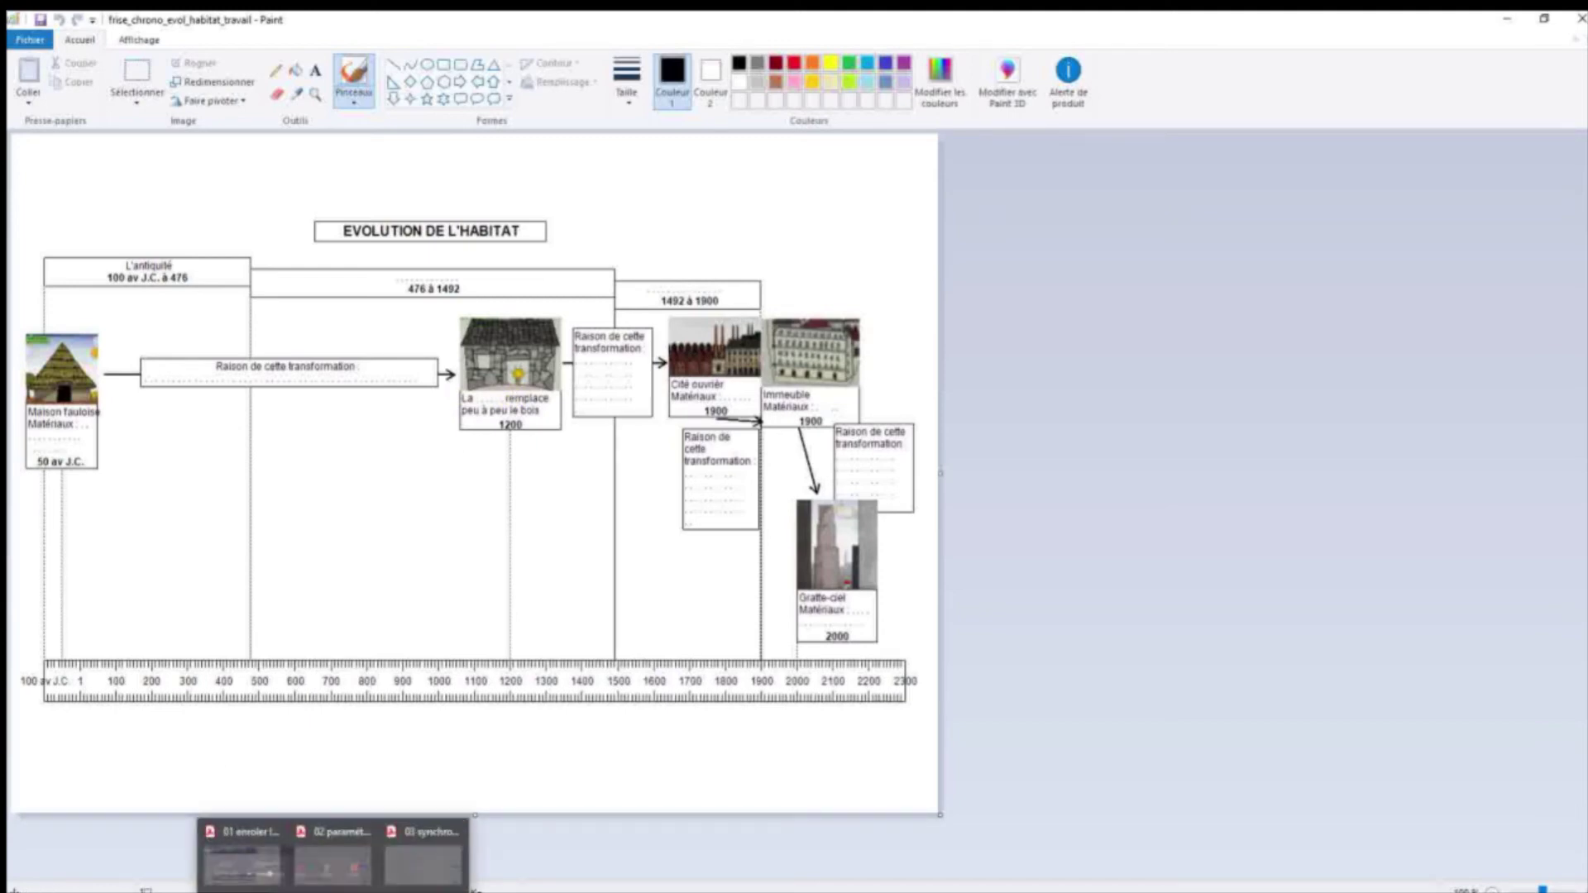
pyautogui.moveTo(190, 890)
pyautogui.click(279, 840)
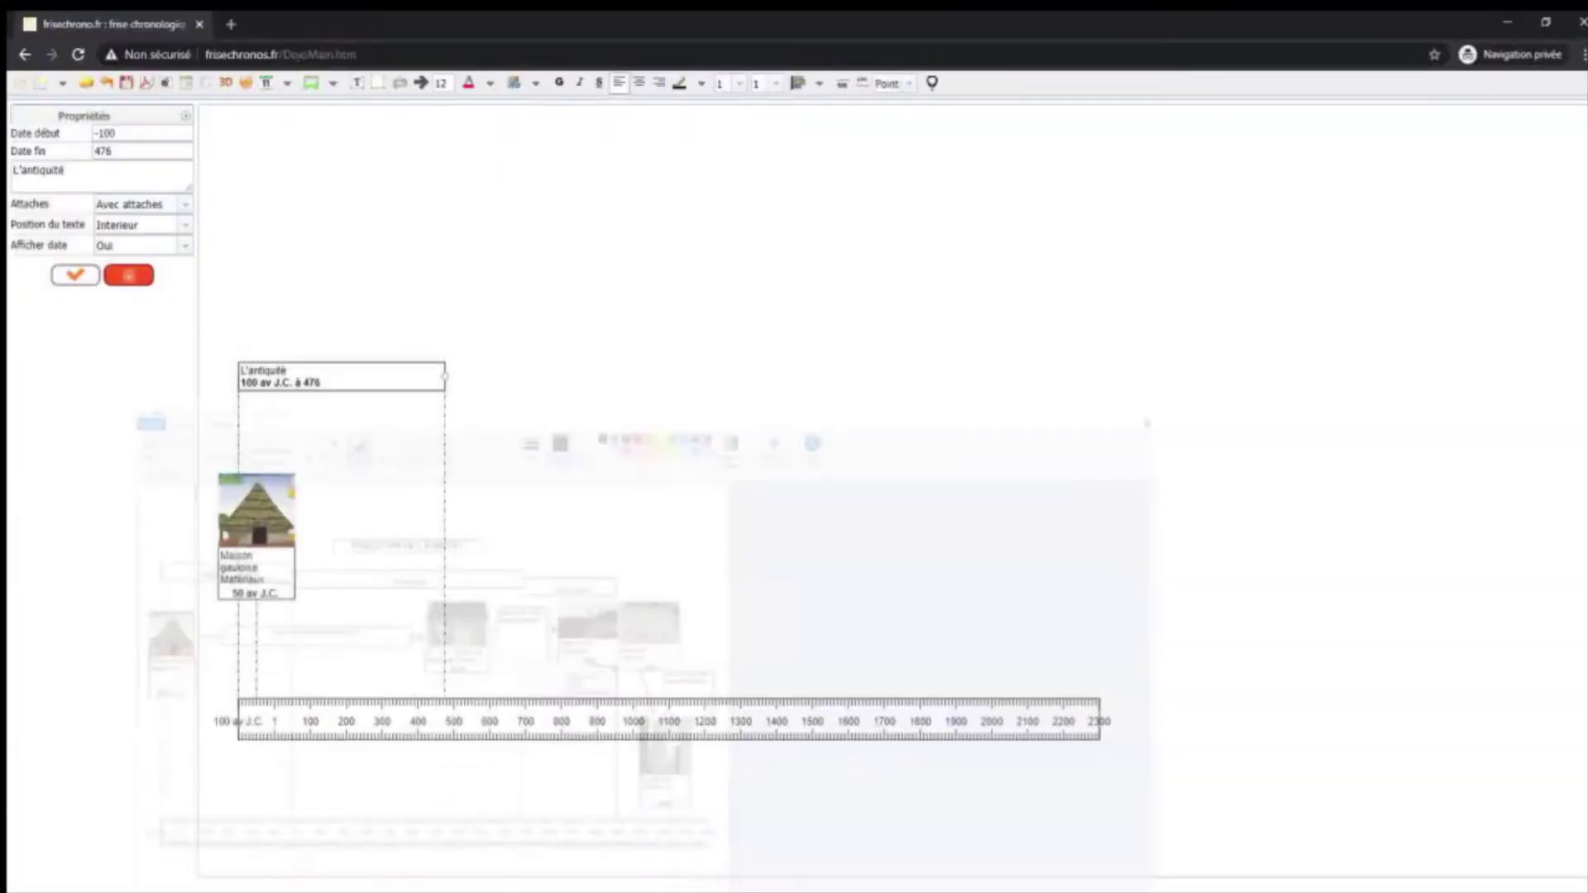
pyautogui.click(283, 83)
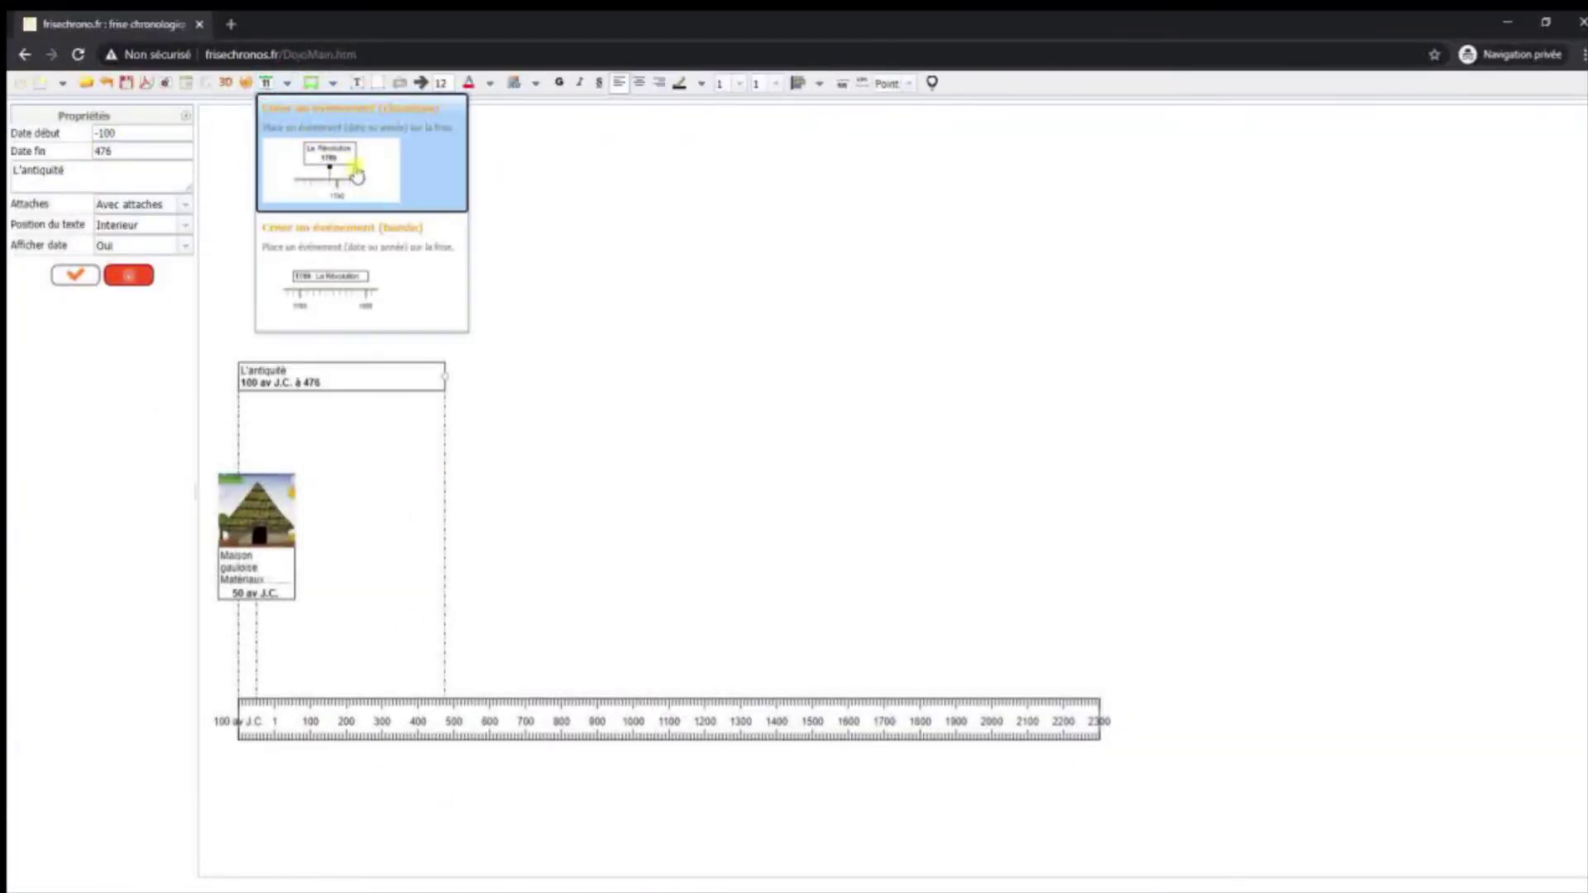
pyautogui.click(355, 172)
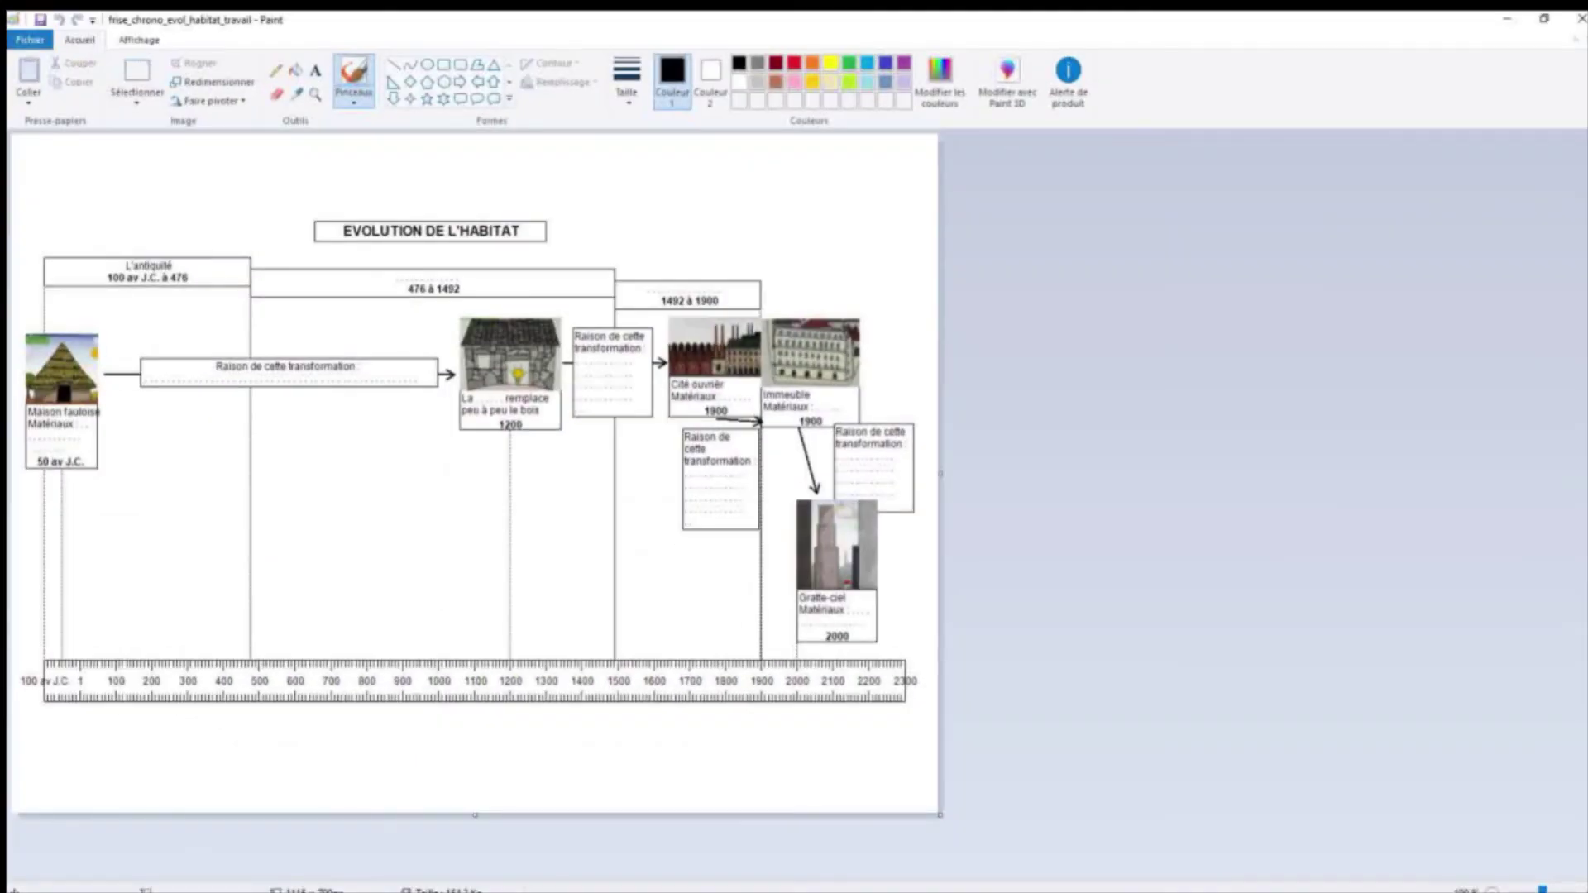
pyautogui.hotkey('alt', 'Tab')
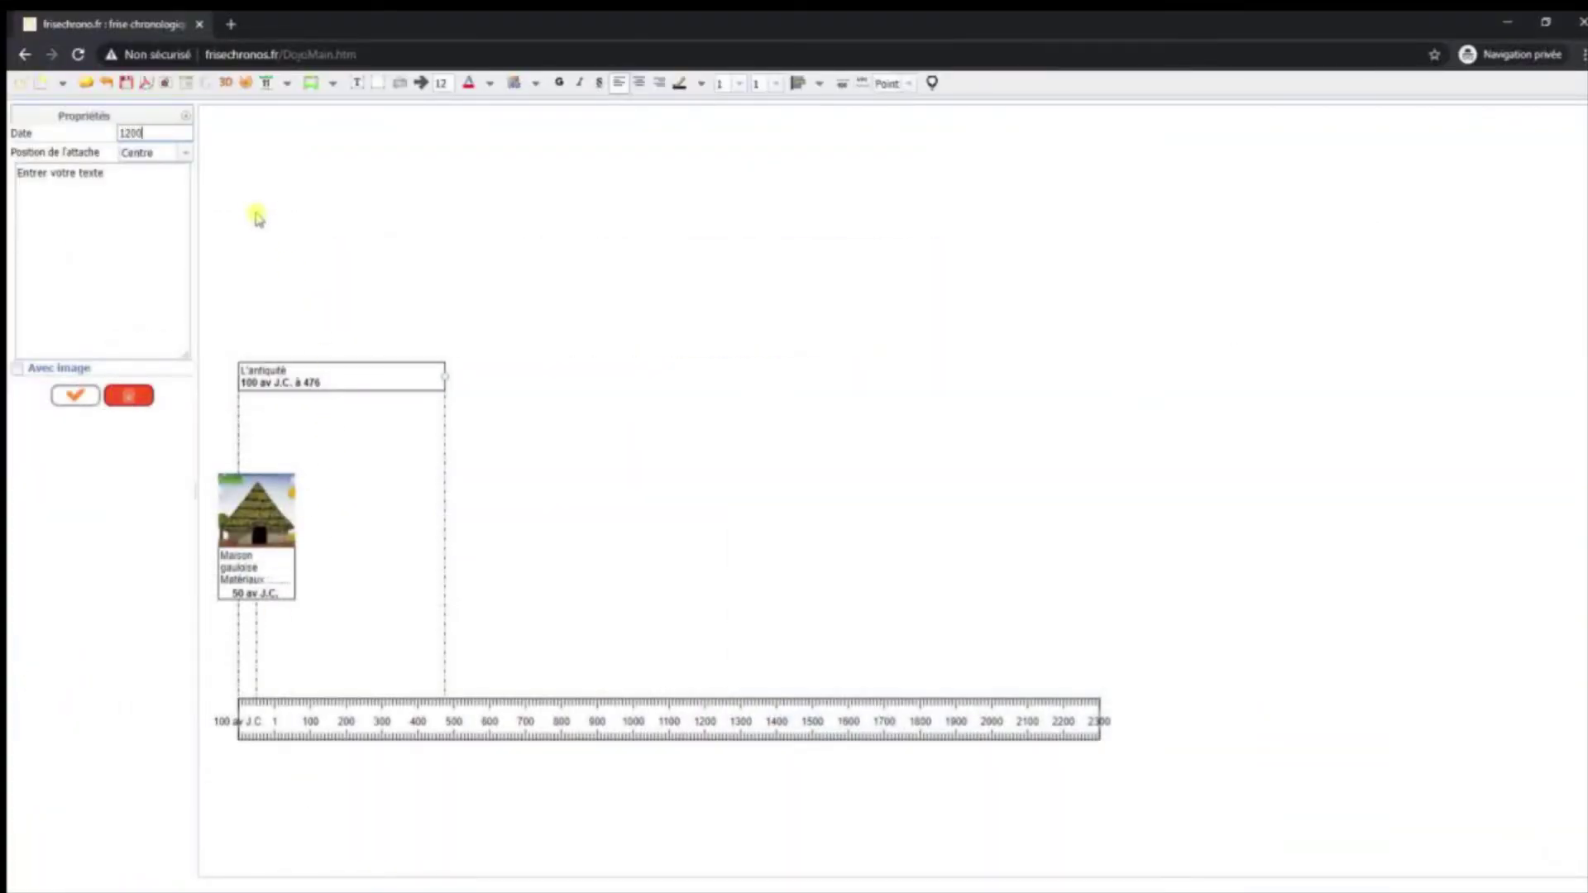
# - Replace the 1200 event's placeholder text with "La ...... remplace peu à peu le bois"
pyautogui.click(124, 175)
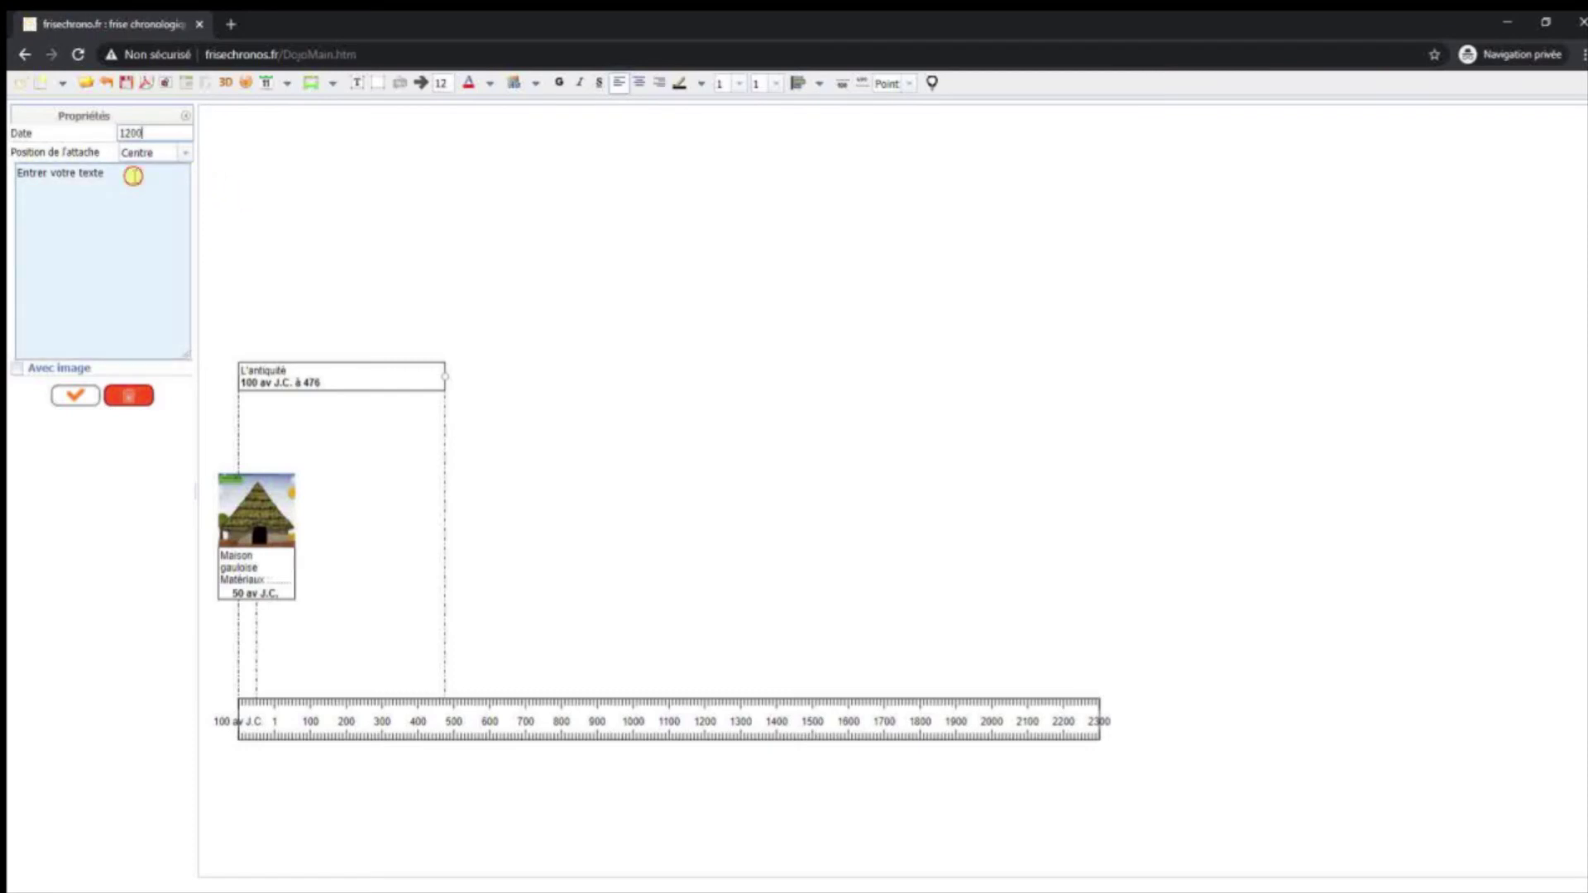
pyautogui.moveTo(120, 176); pyautogui.dragTo(16, 178)
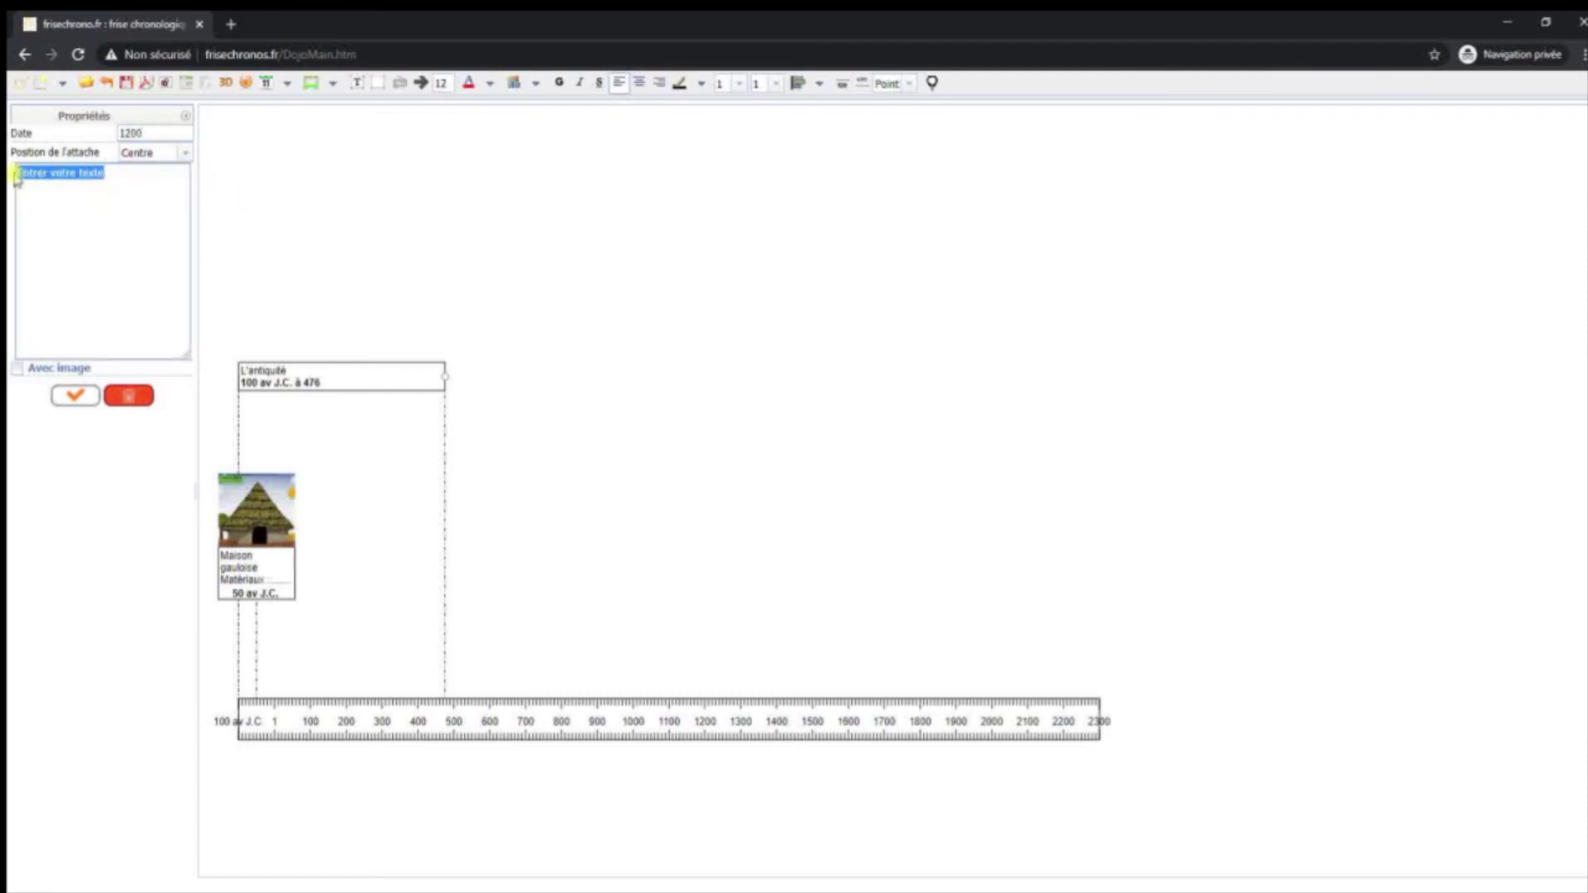
pyautogui.press('BackSpace')
pyautogui.click(61, 174)
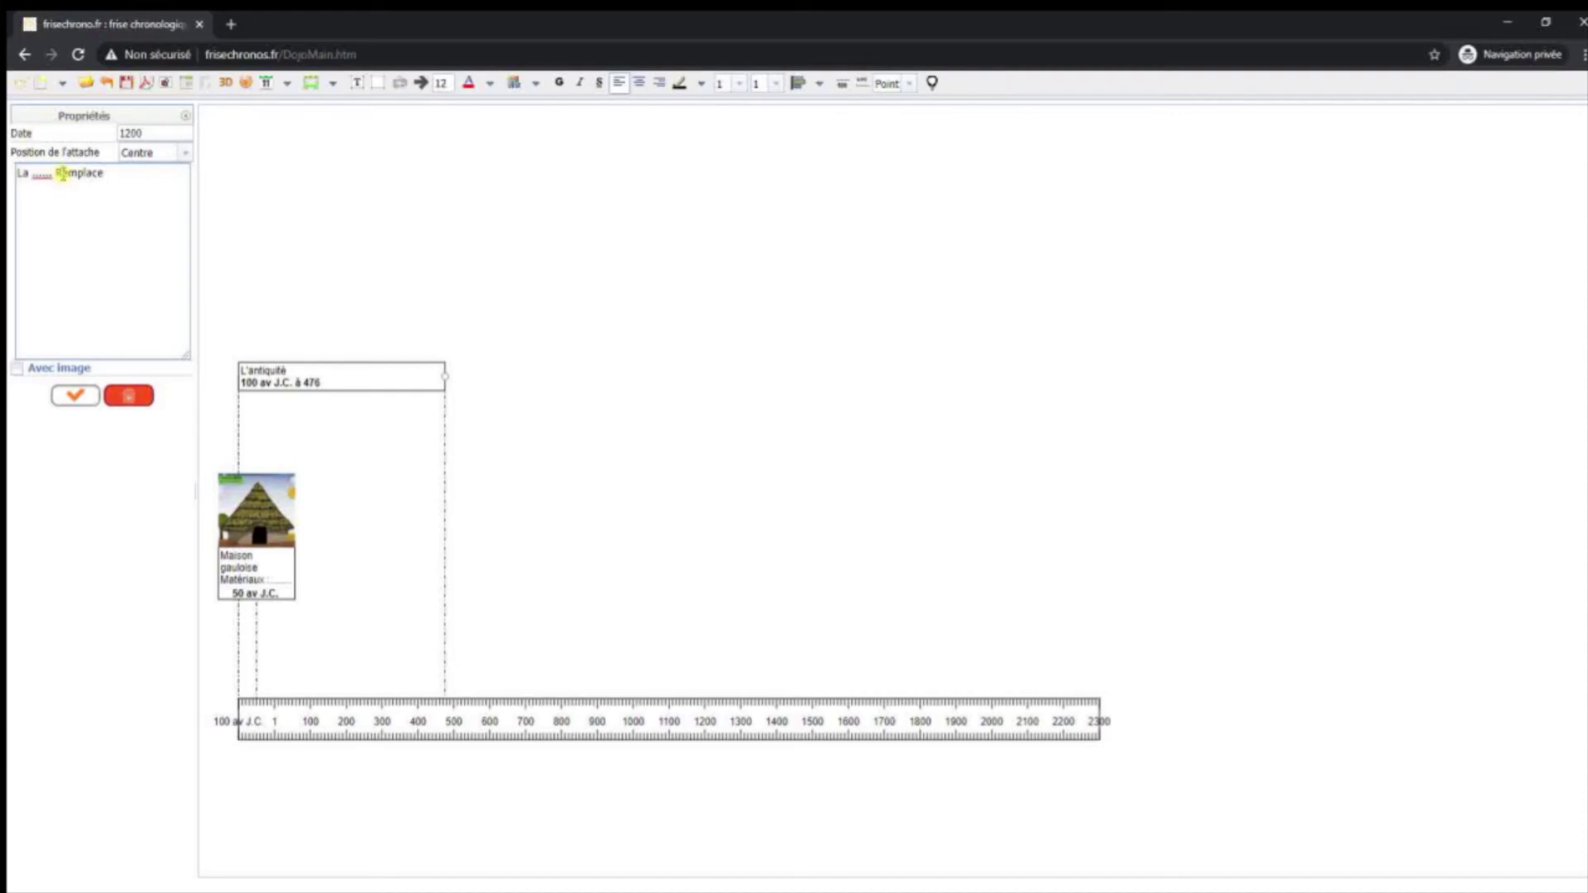
pyautogui.press('BackSpace')
pyautogui.write('r')
pyautogui.hotkey('alt', 'Tab')
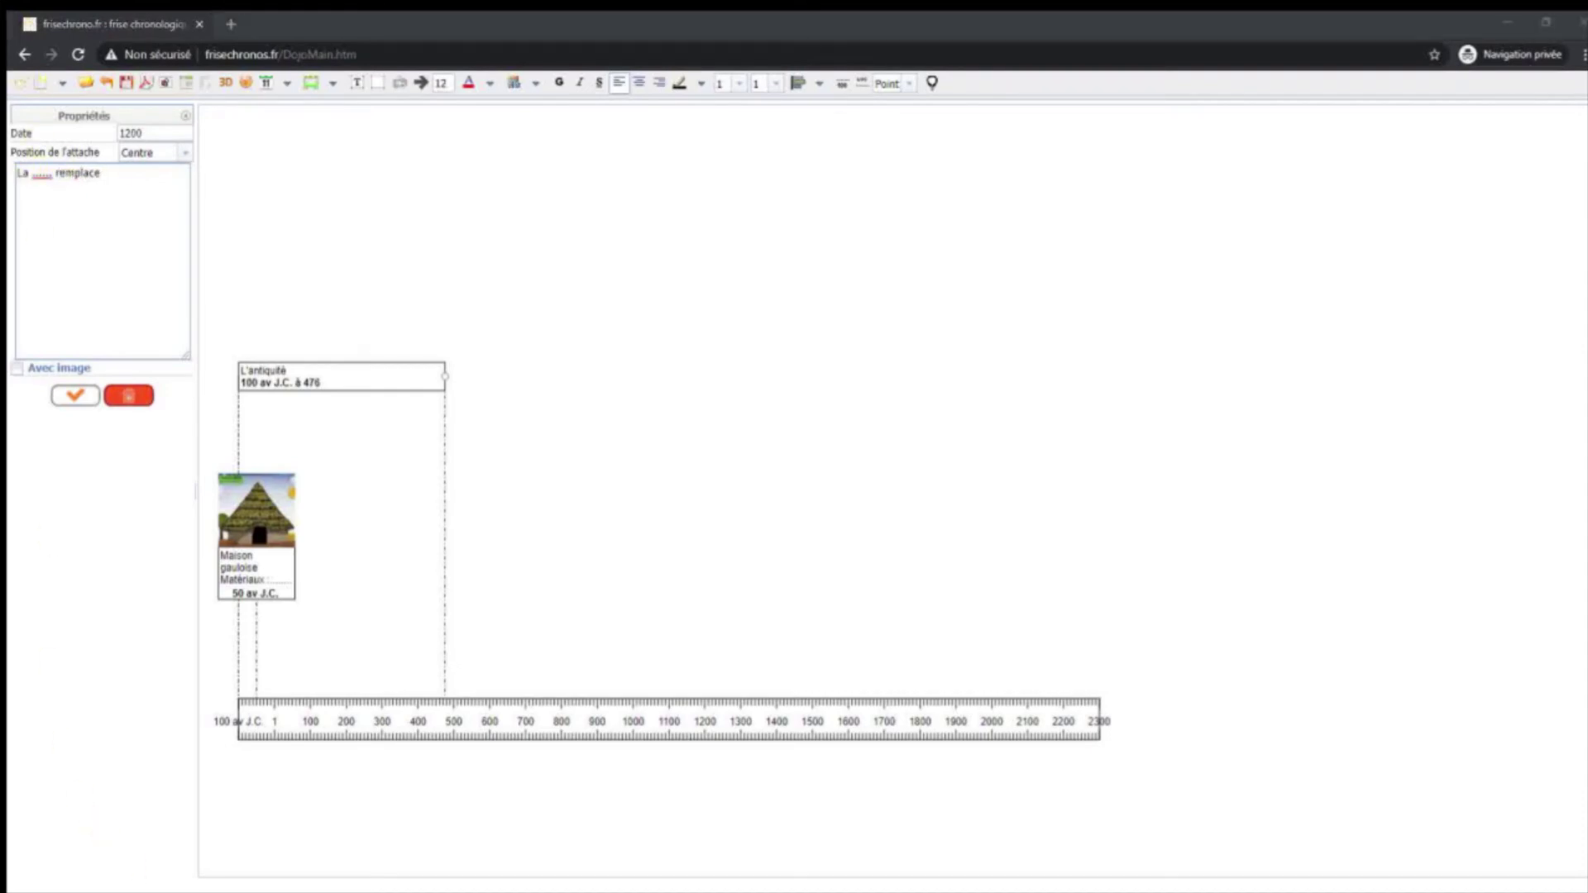
pyautogui.hotkey('alt', 'Tab')
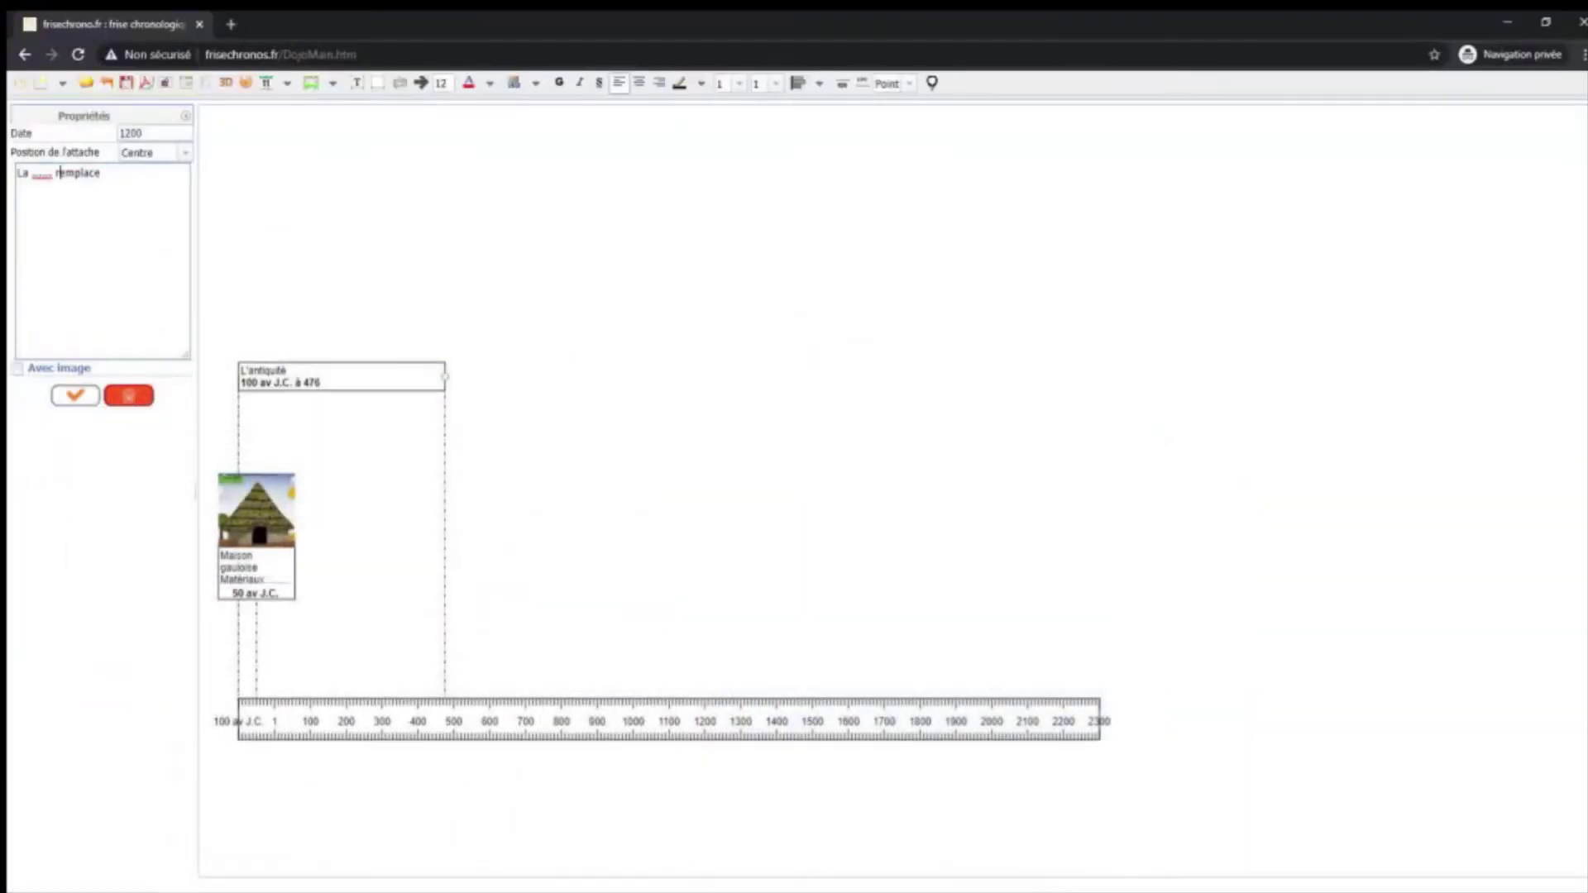
pyautogui.write('peu à peu le bois')
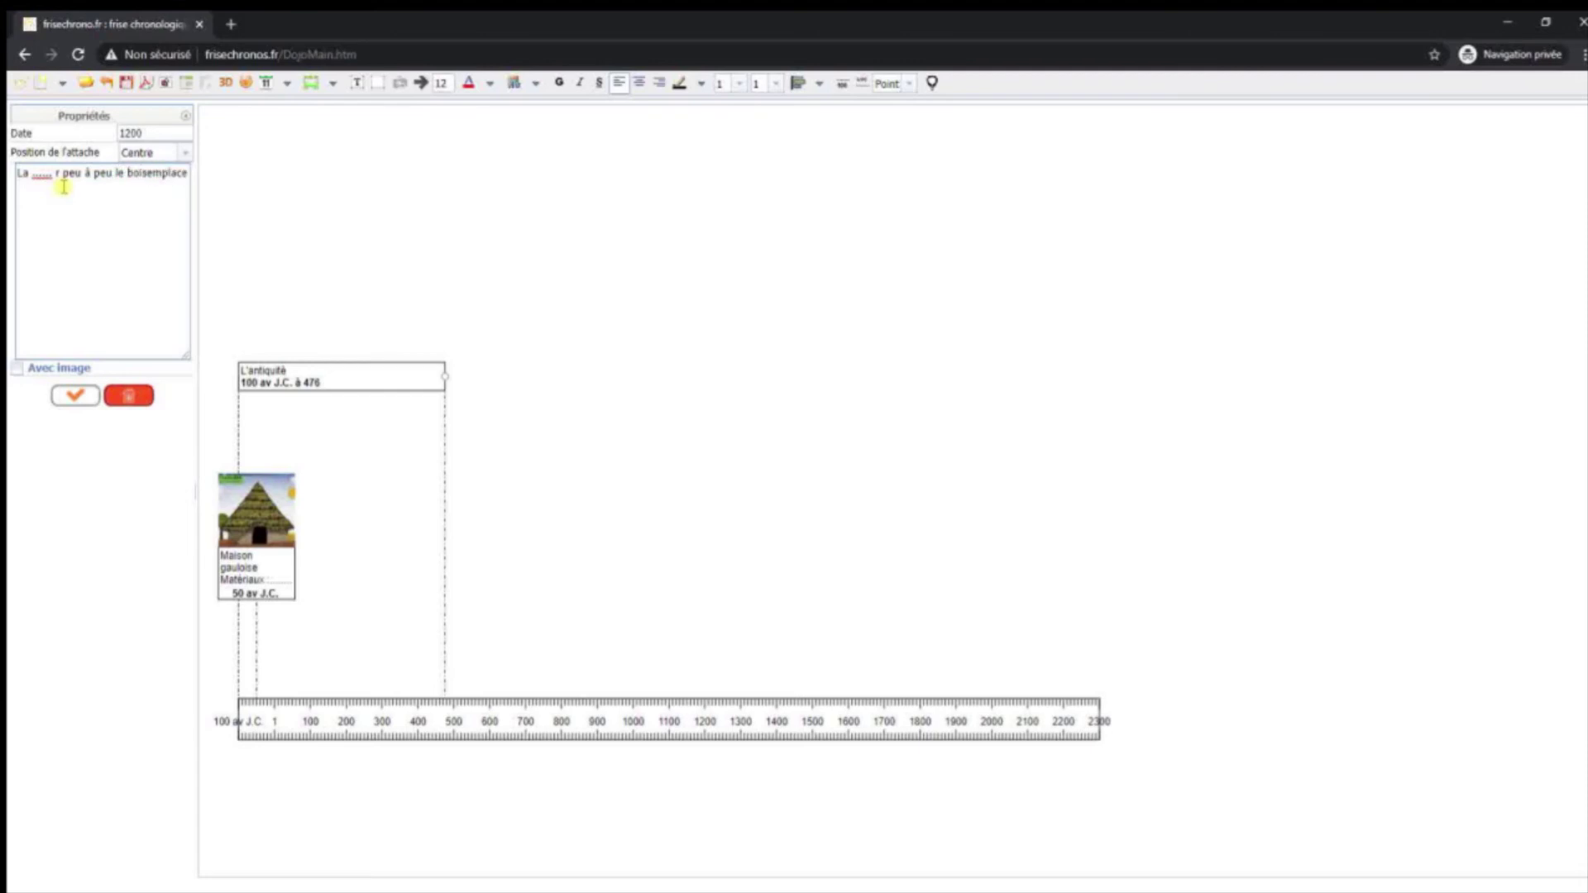
pyautogui.press('Delete')
pyautogui.click(60, 173)
pyautogui.write('emplace')
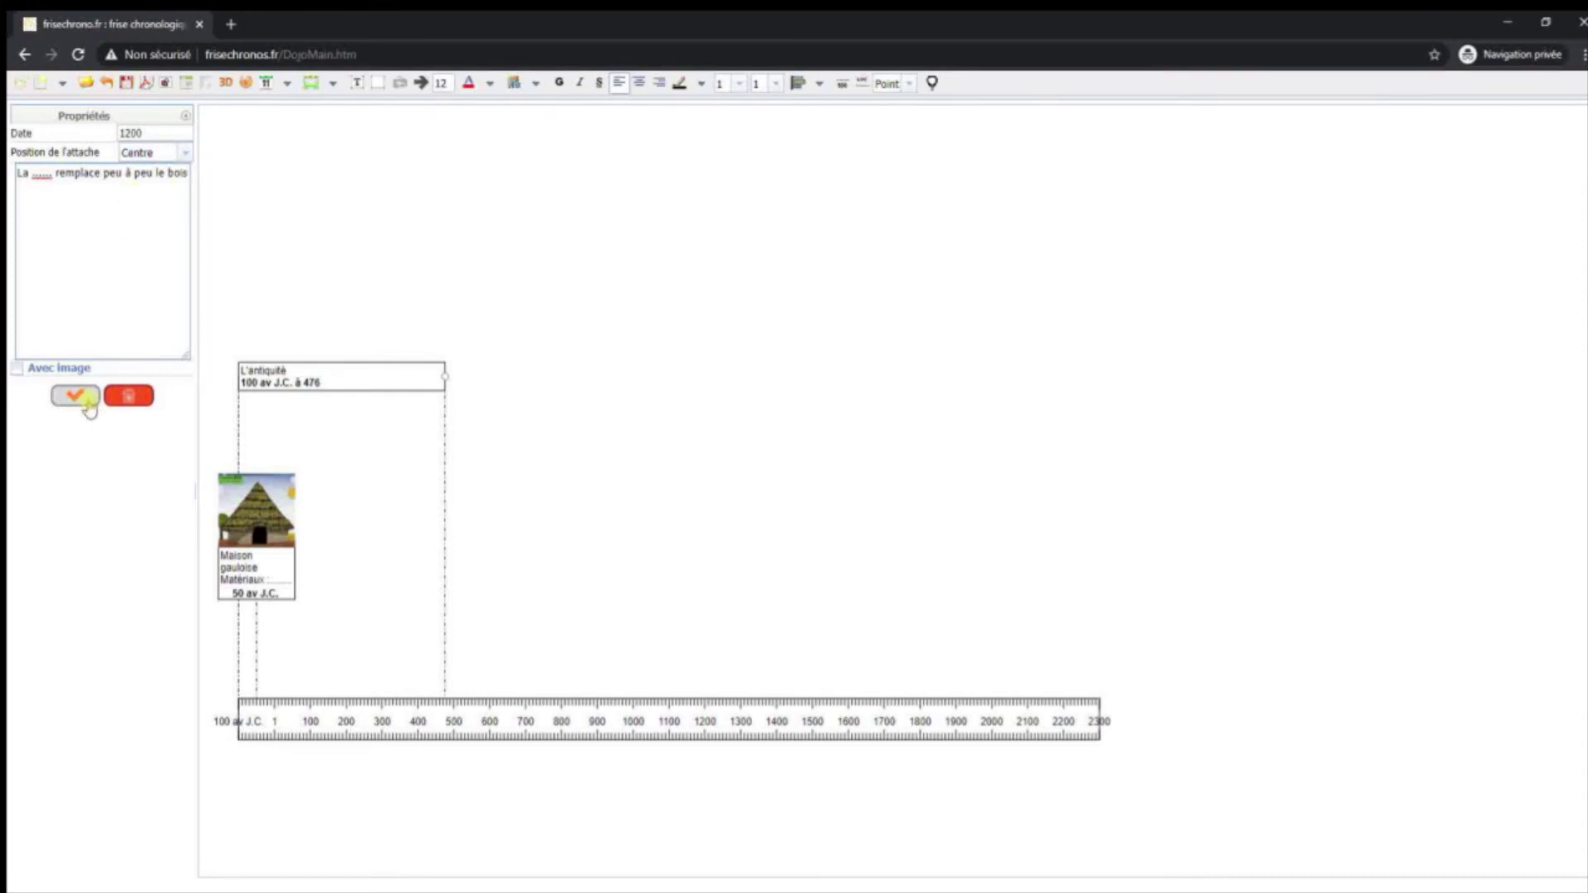
# - Attach the picture maison en pierre.jpg to the 1200 event and apply it to the timeline
pyautogui.click(17, 369)
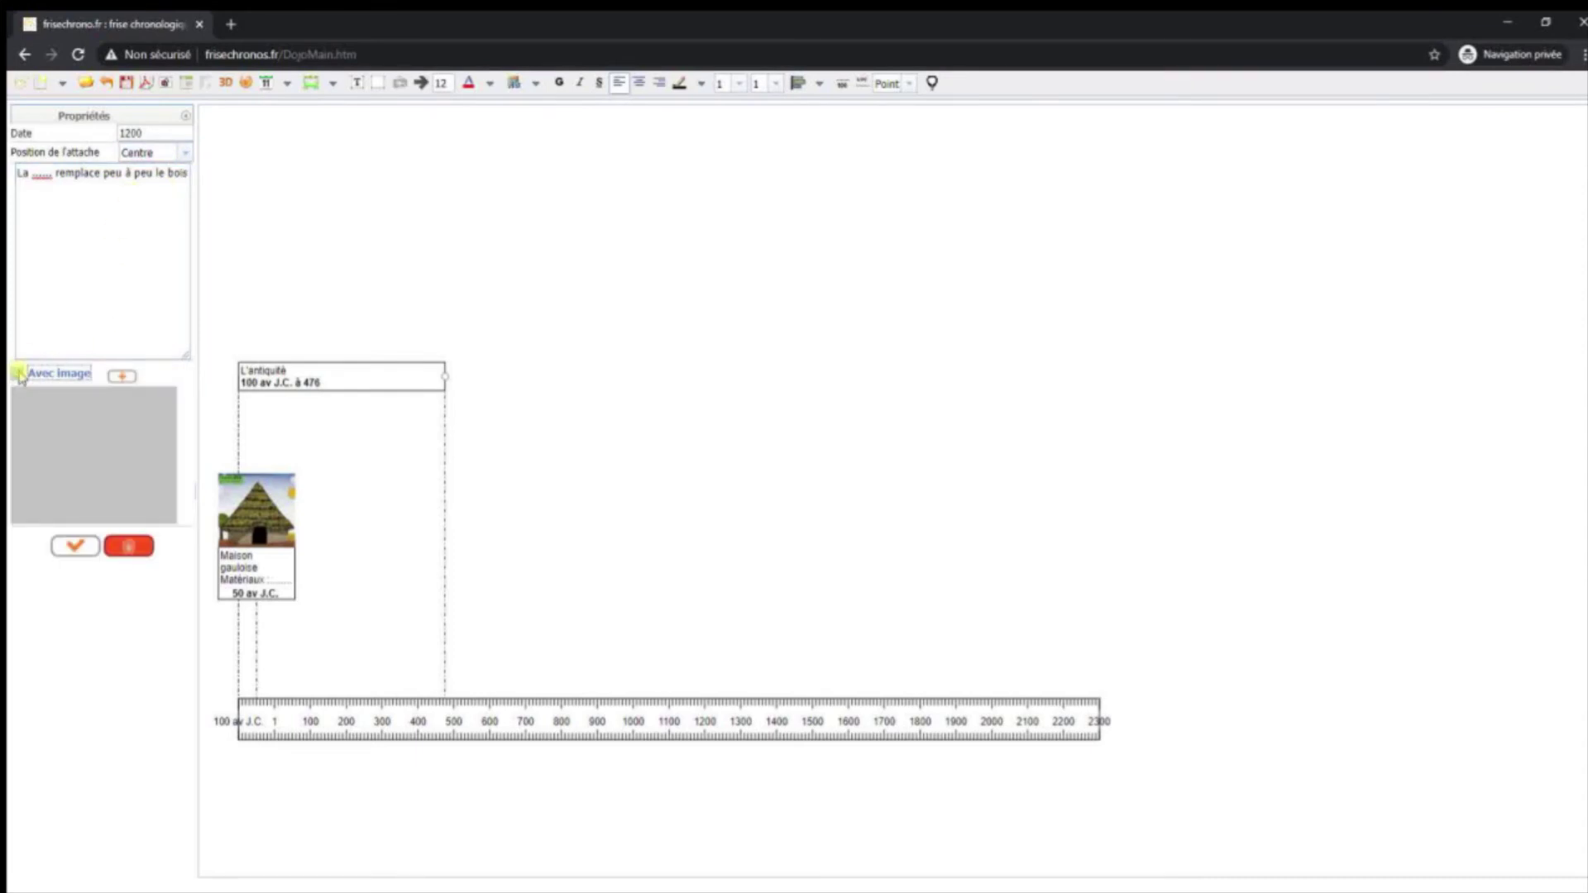
pyautogui.click(121, 375)
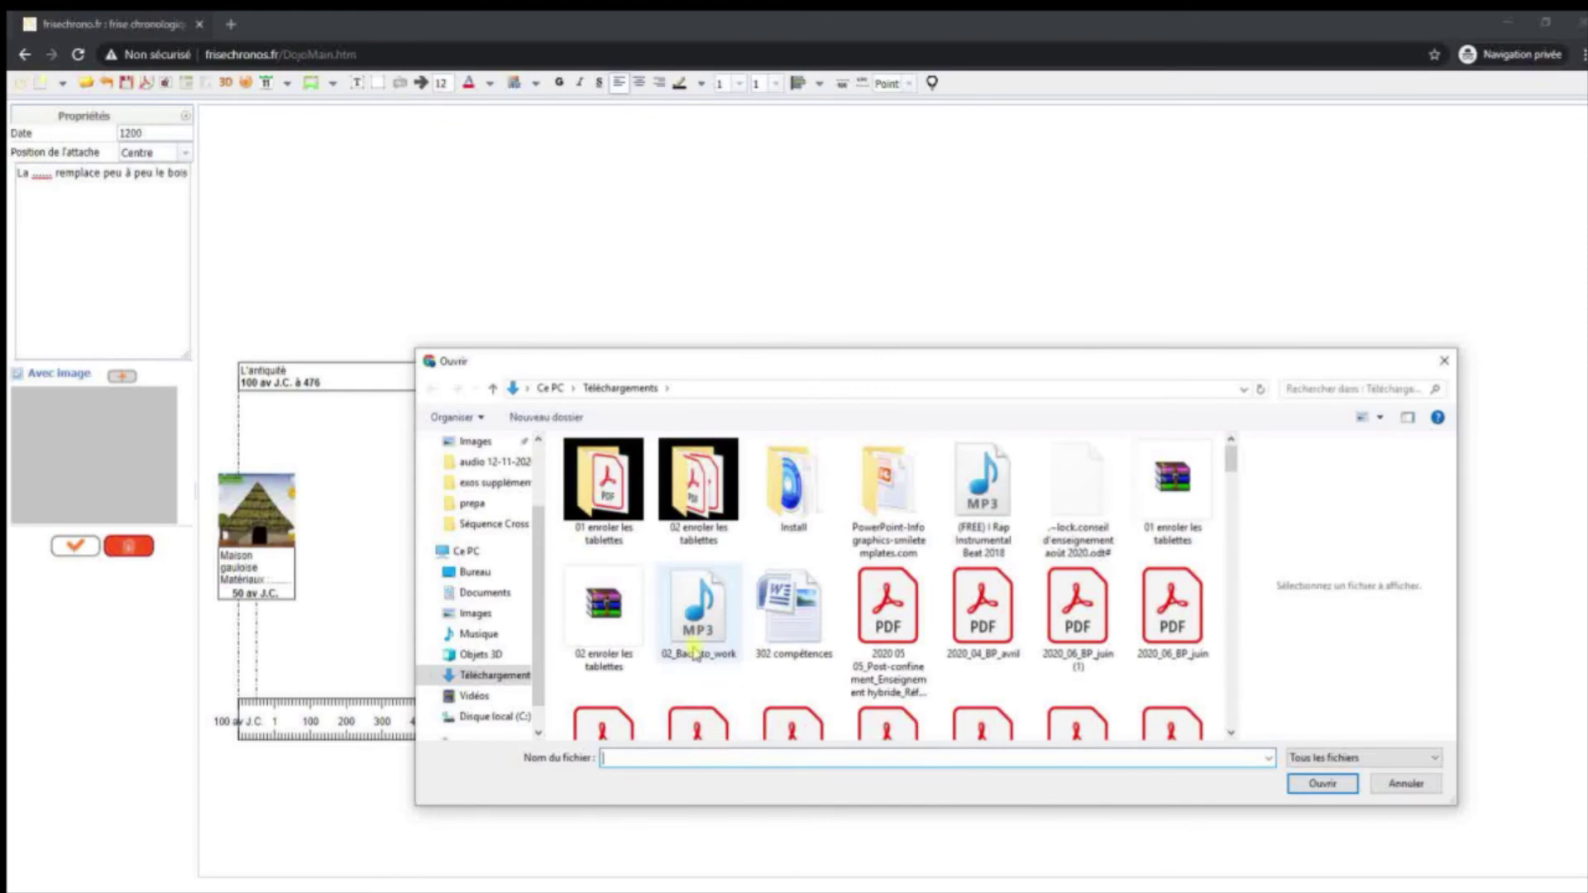
pyautogui.write('la')
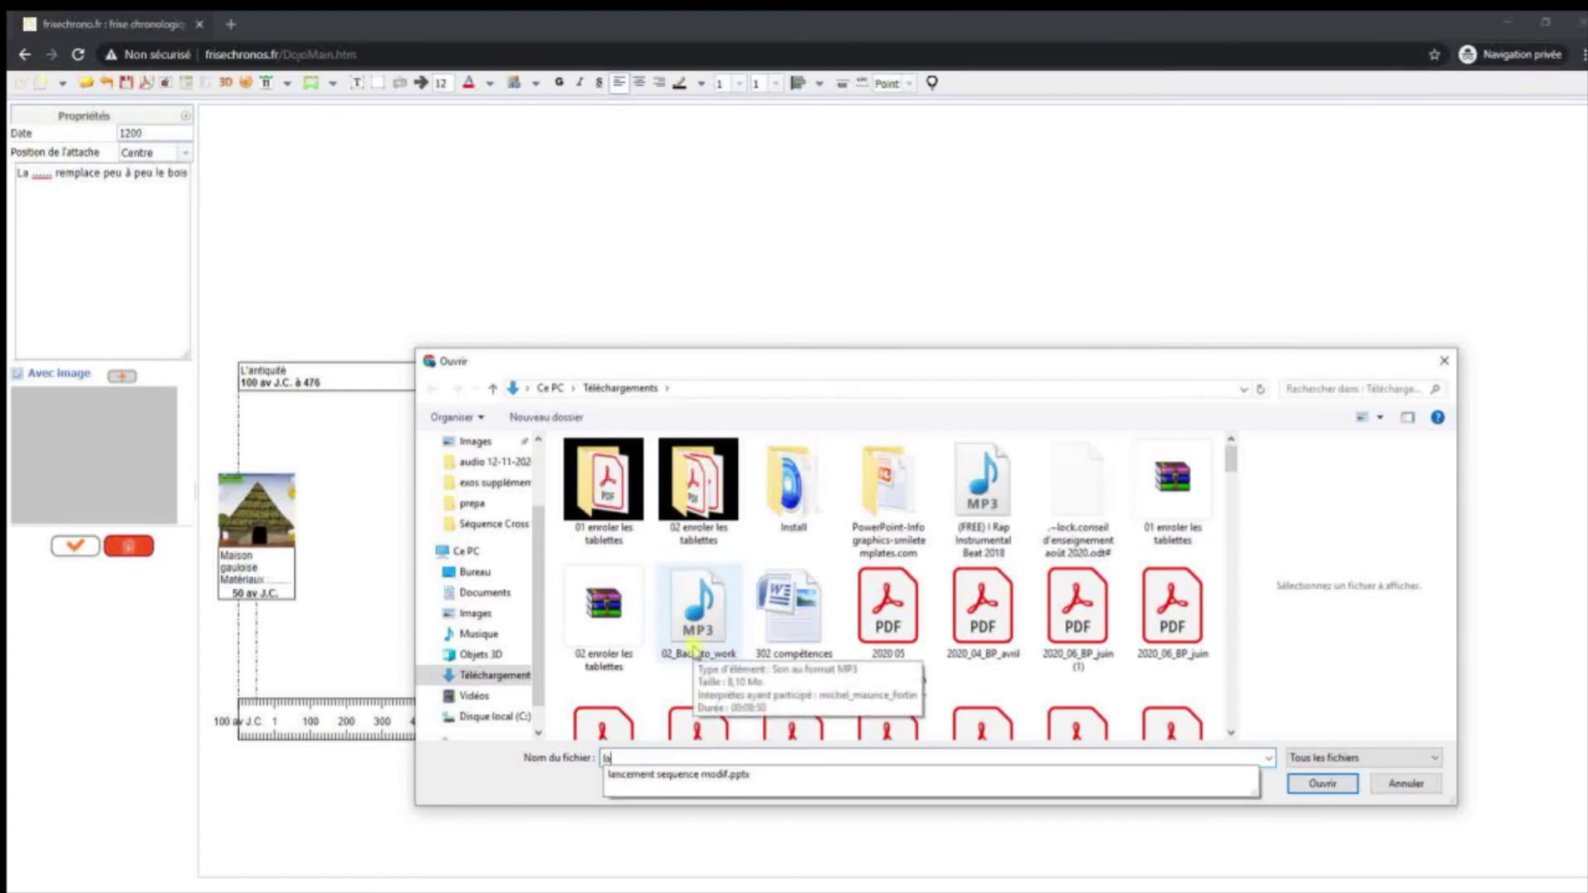
pyautogui.press('BackSpace')
pyautogui.press('BackSpace')
pyautogui.write('m')
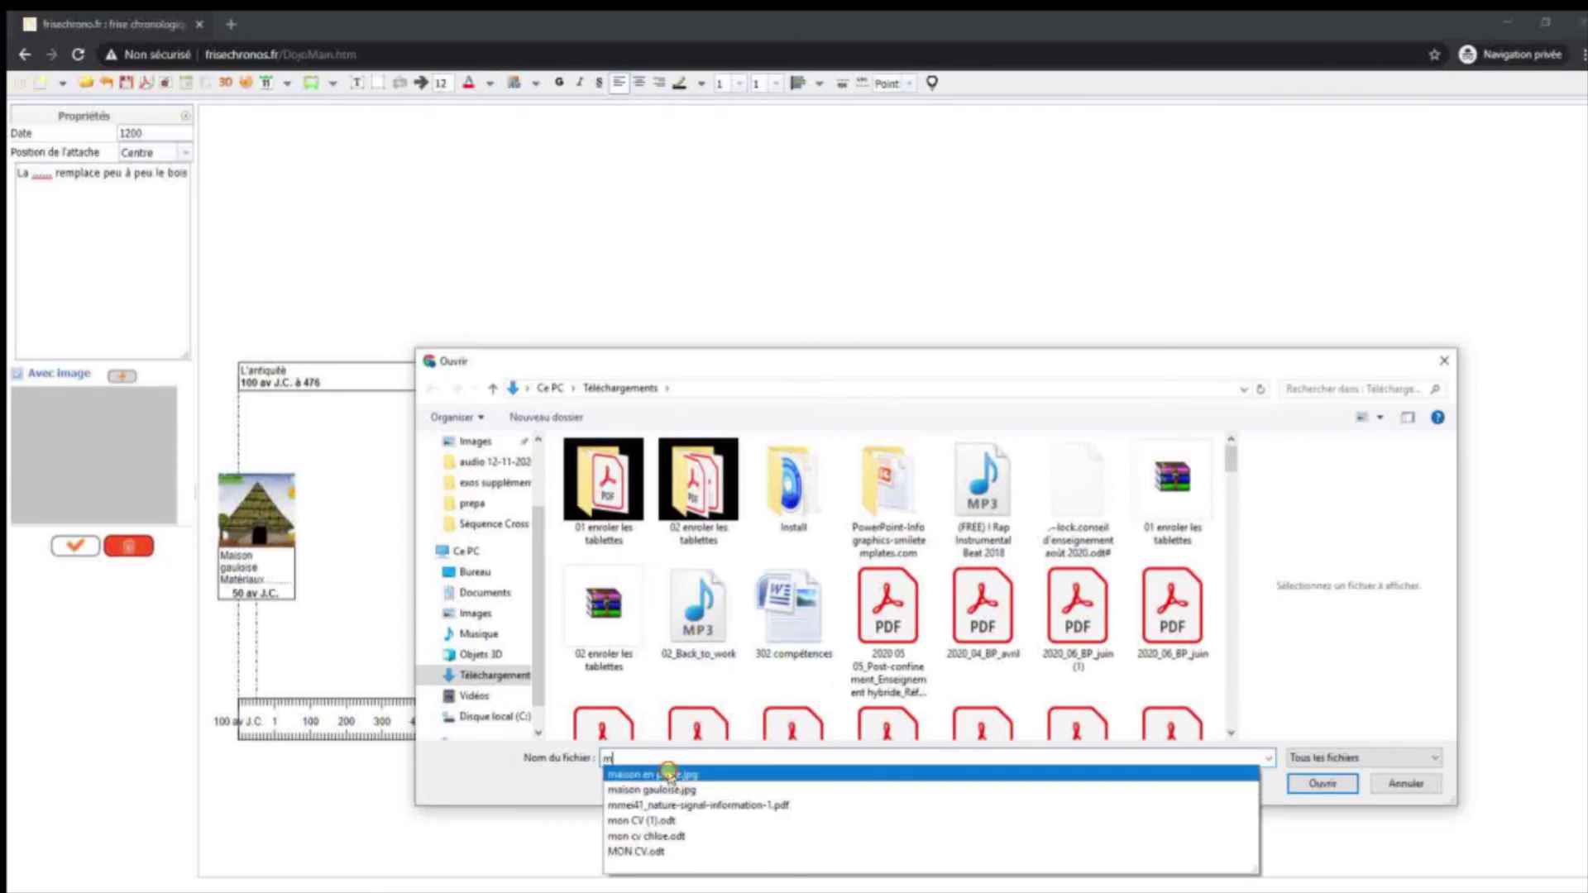
pyautogui.click(800, 791)
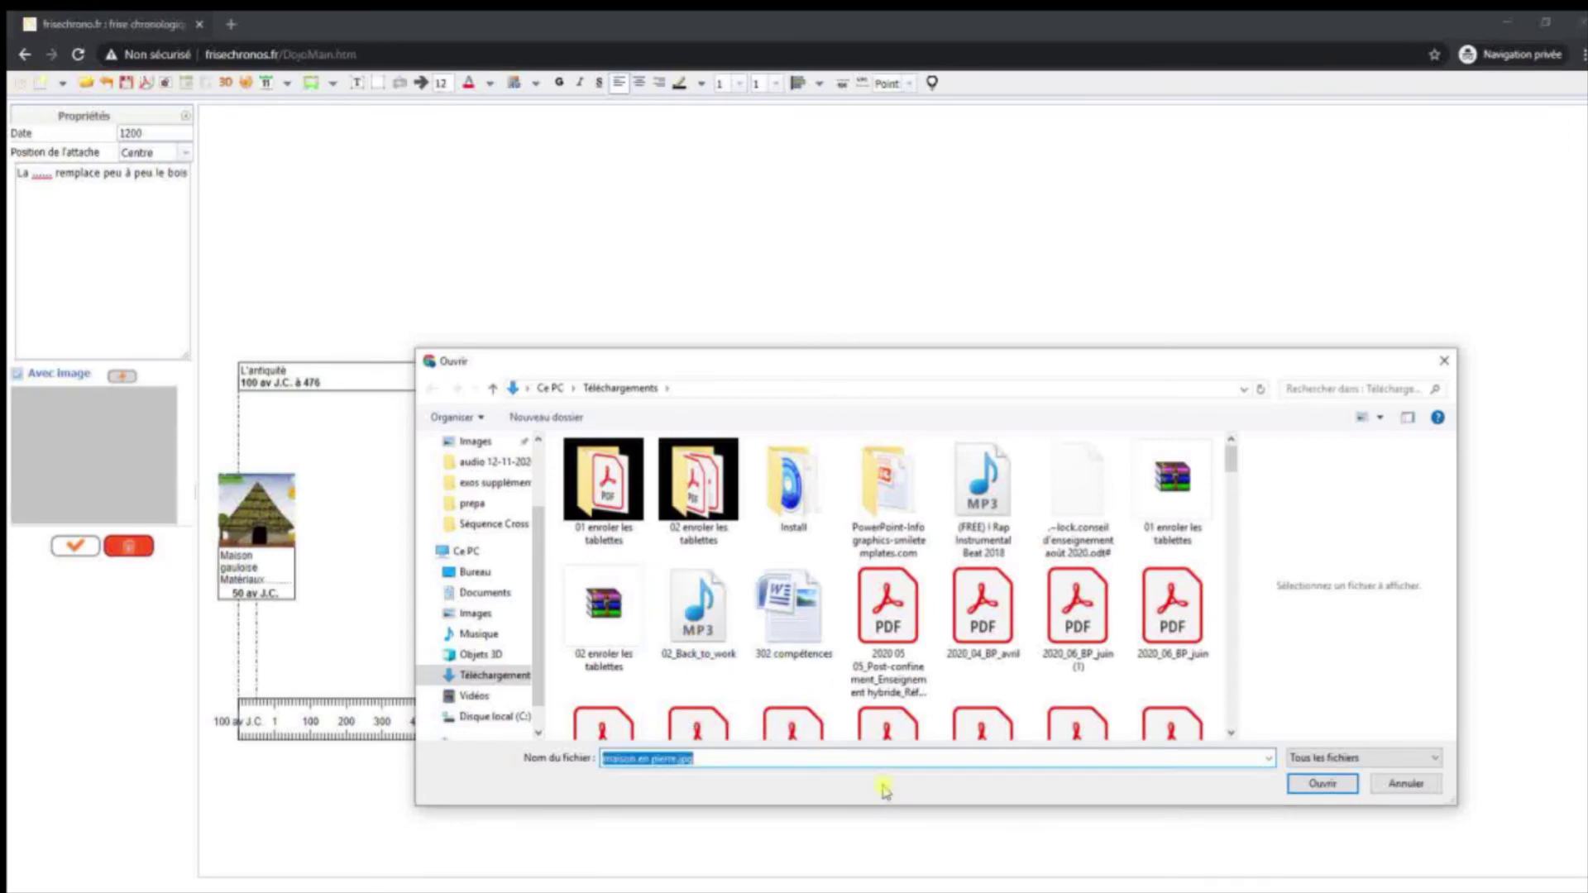
pyautogui.click(1321, 784)
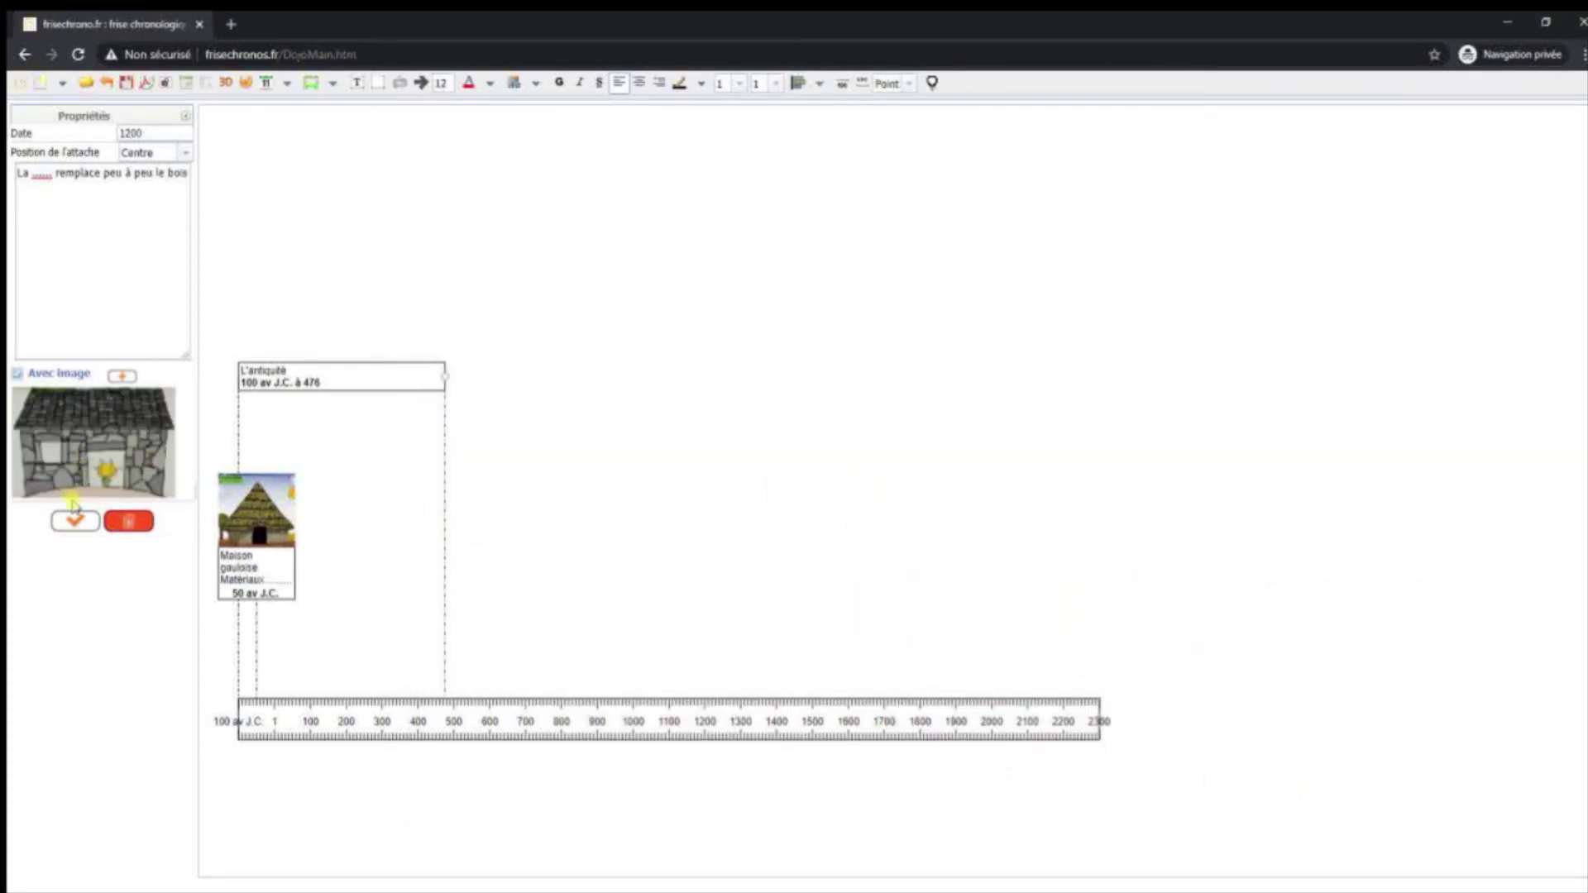
pyautogui.click(77, 526)
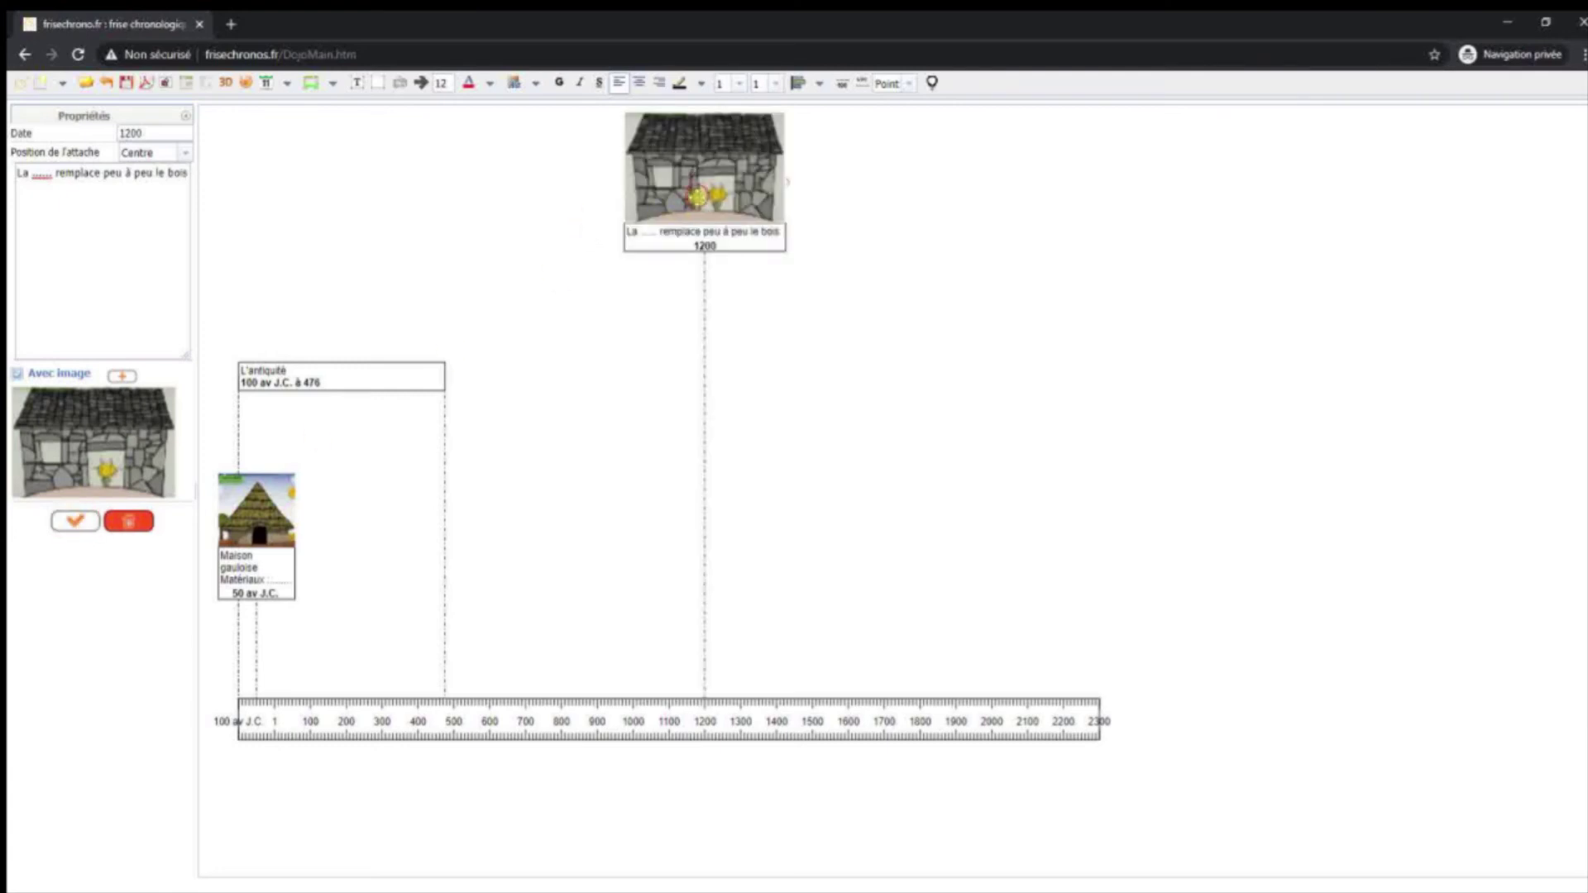
# - Lower the 1200 event toward the time bar, and raise the L'antiquité period and the Maison gauloise event
pyautogui.moveTo(695, 197); pyautogui.dragTo(702, 508)
pyautogui.moveTo(365, 380); pyautogui.dragTo(369, 311)
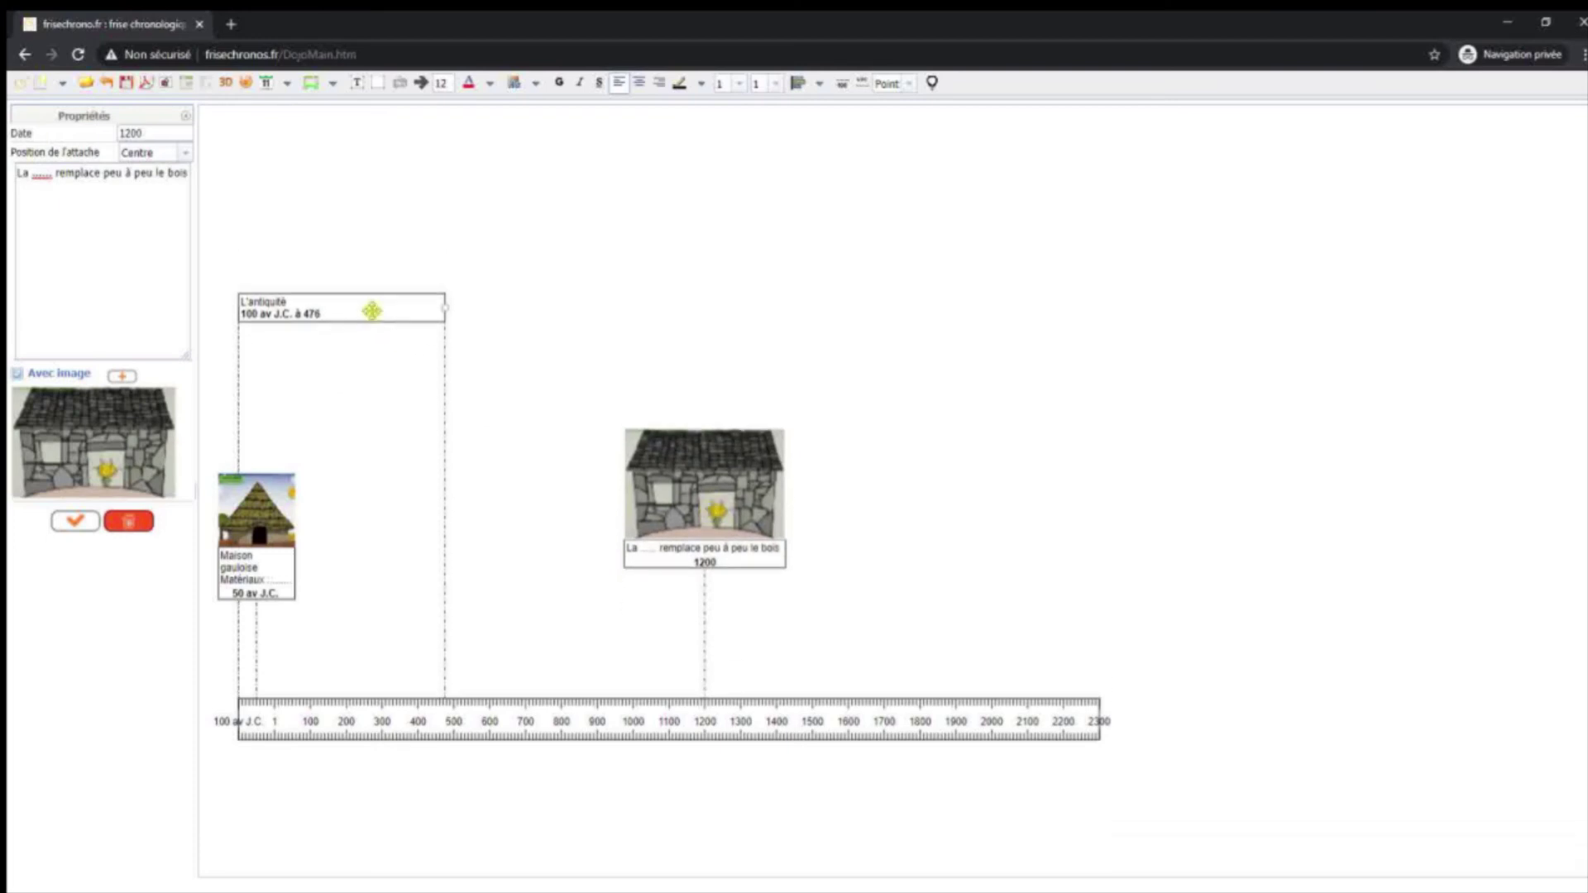
pyautogui.moveTo(280, 510); pyautogui.dragTo(280, 465)
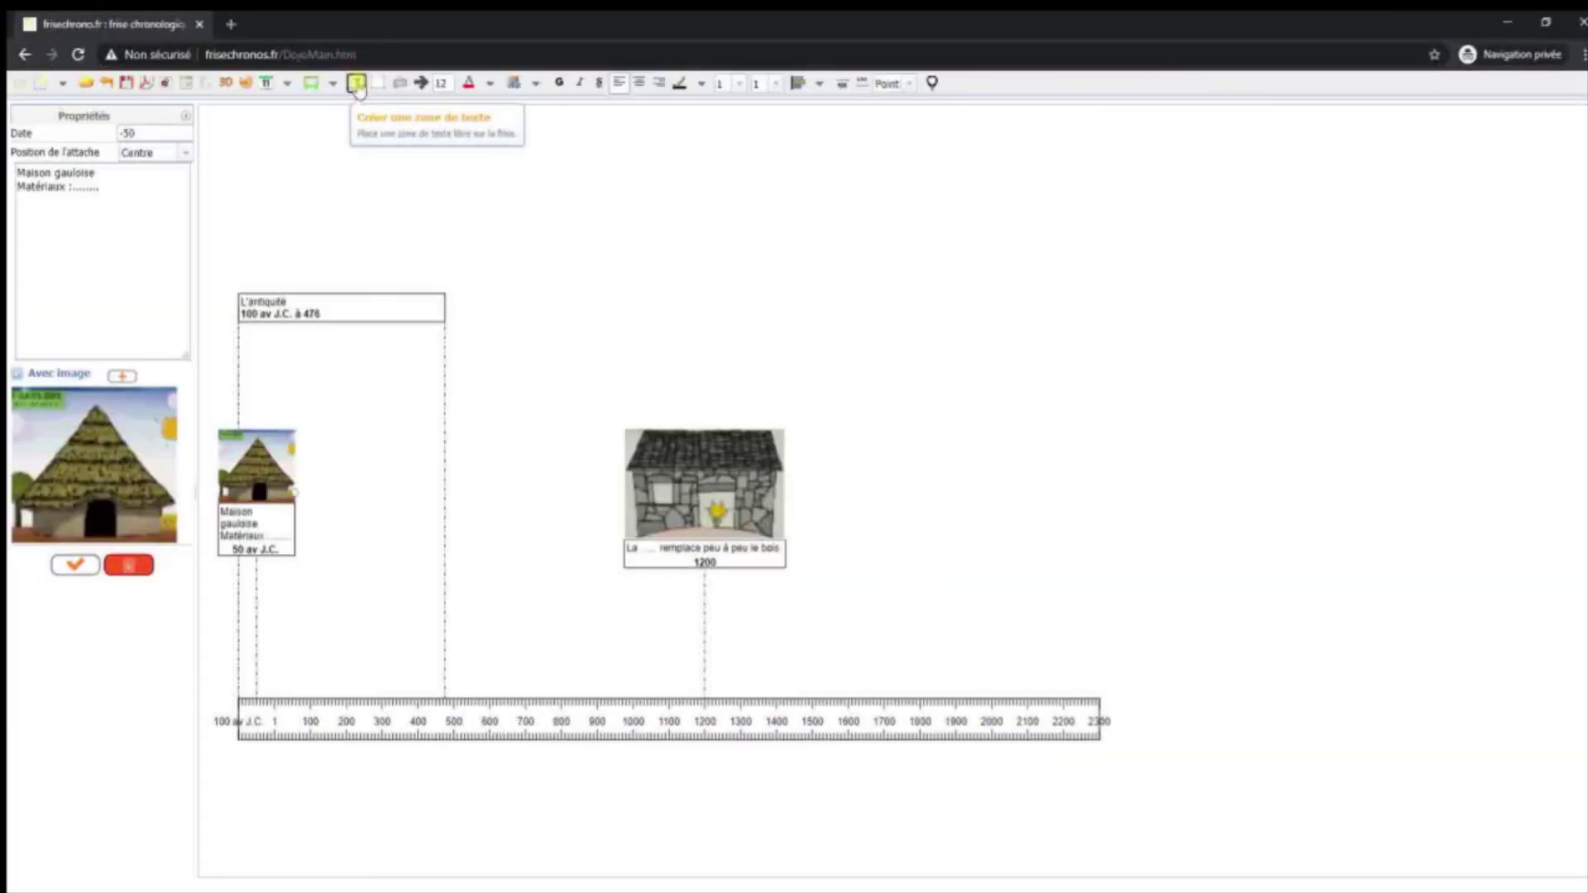
pyautogui.click(356, 83)
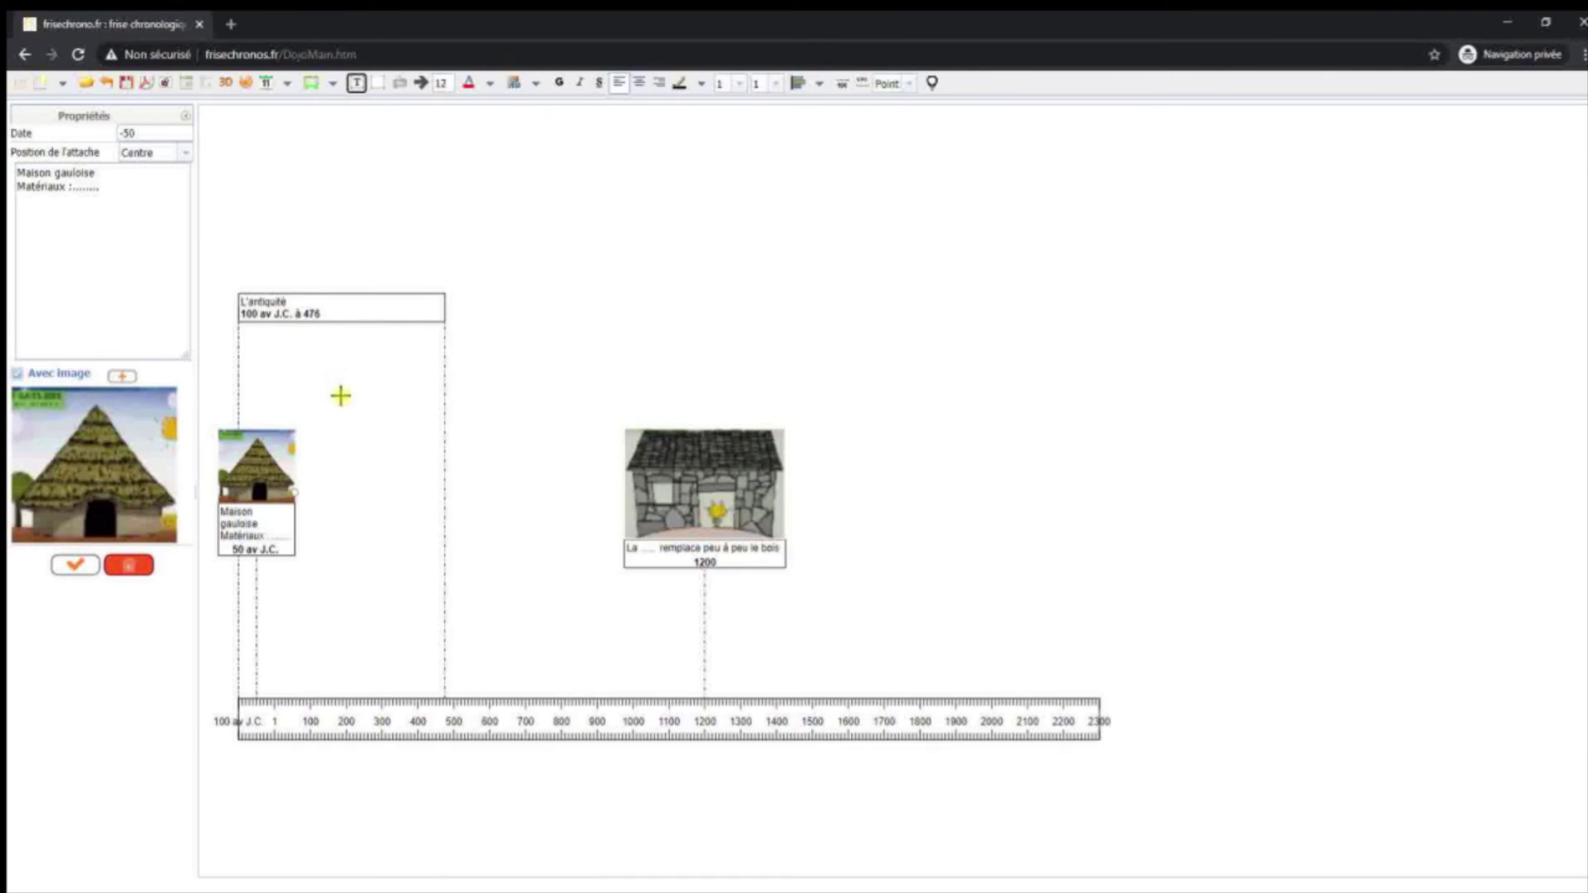
pyautogui.click(330, 459)
pyautogui.click(468, 501)
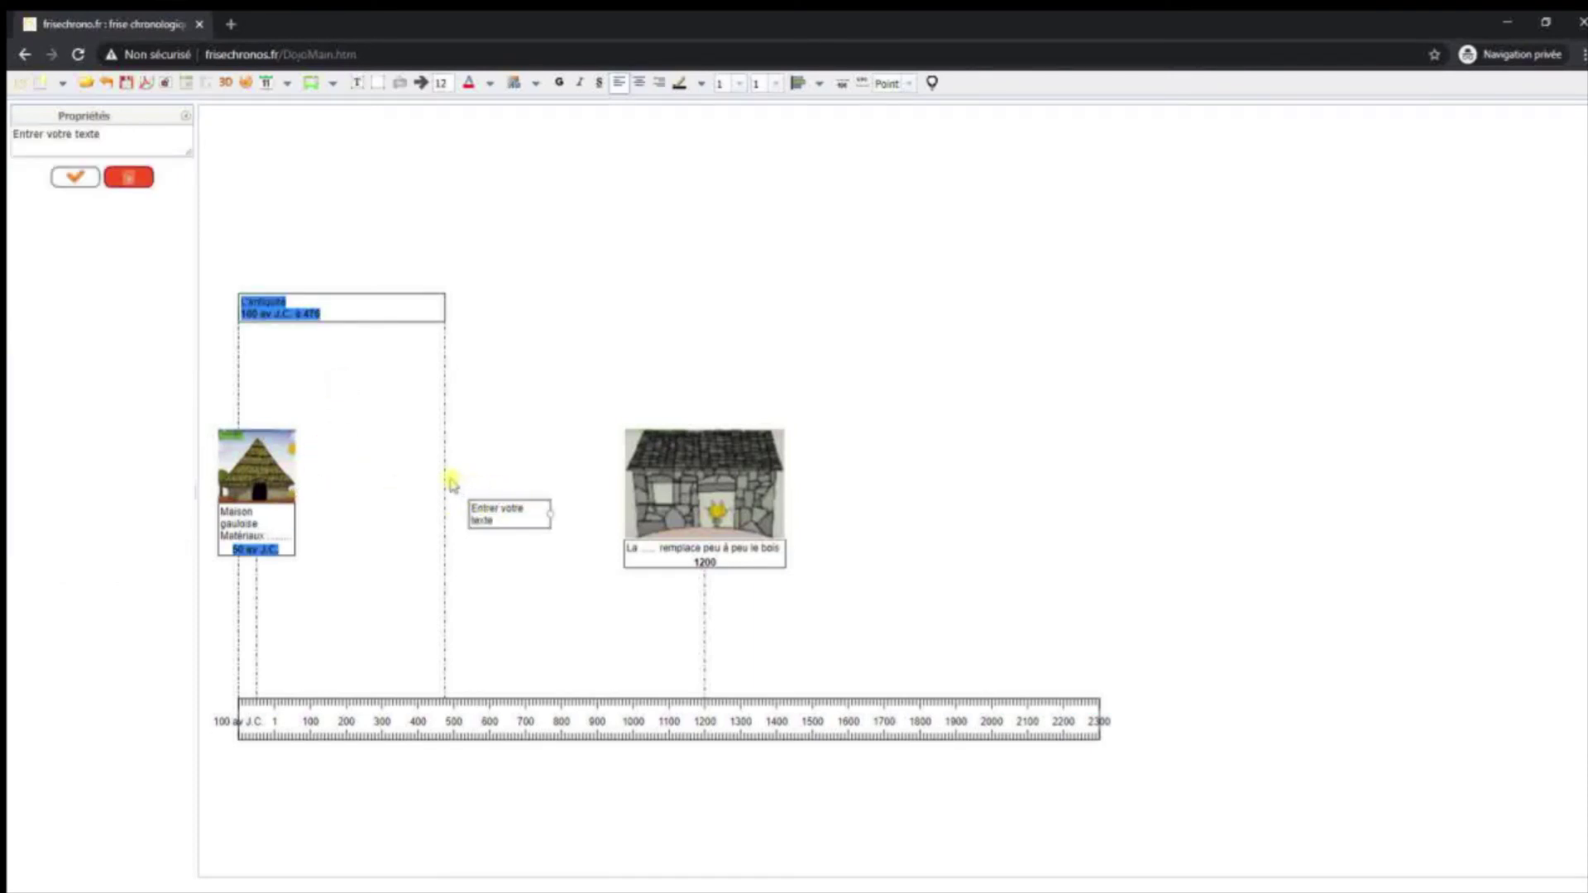
pyautogui.click(492, 473)
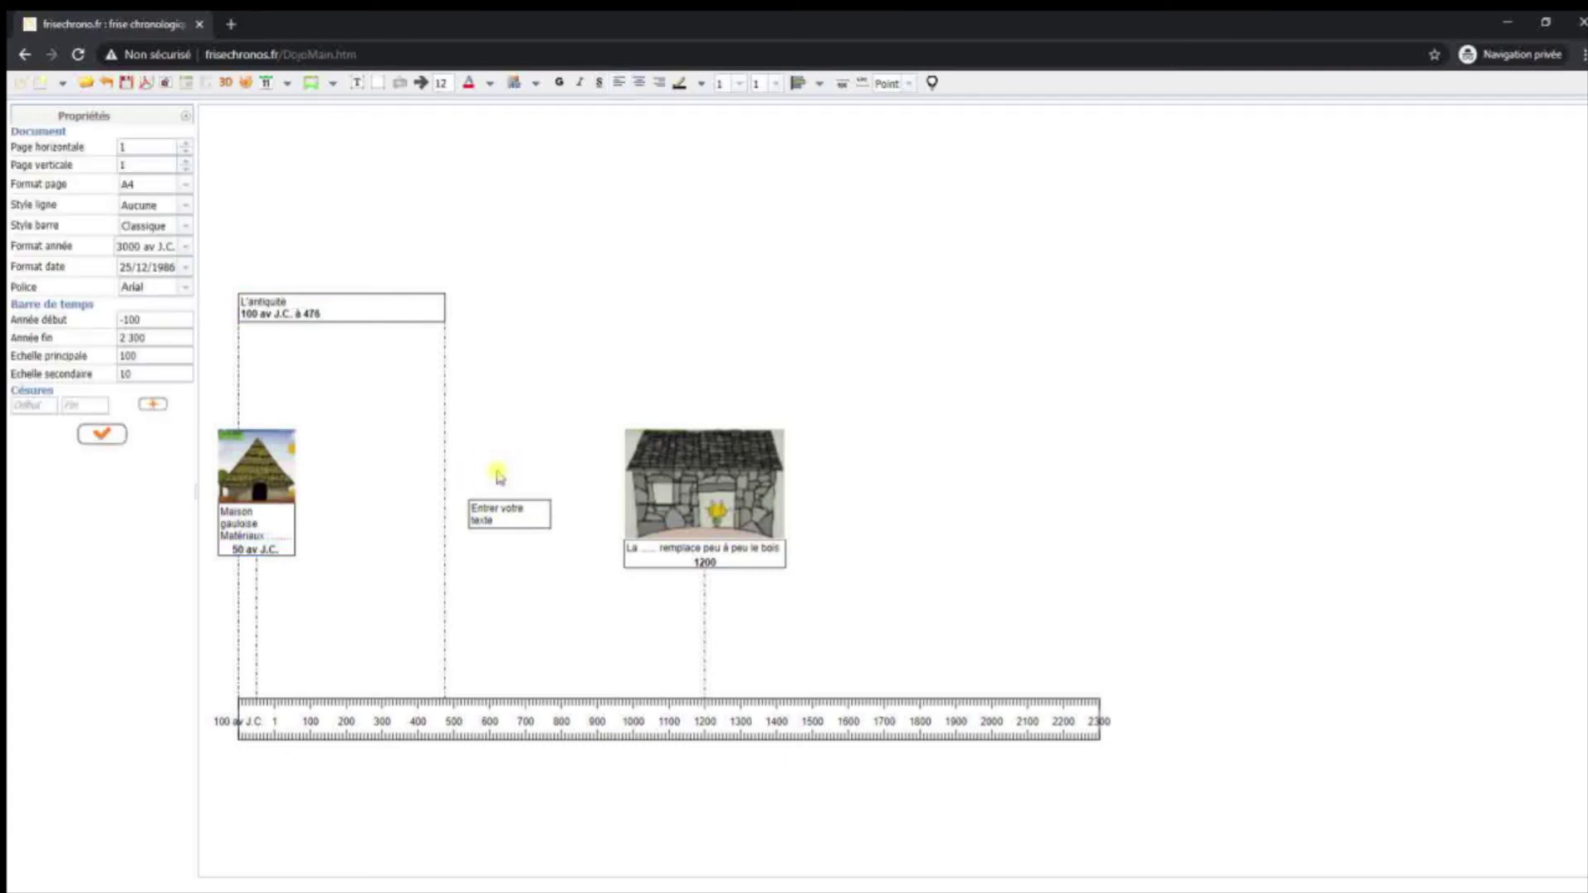
pyautogui.click(539, 508)
pyautogui.click(143, 180)
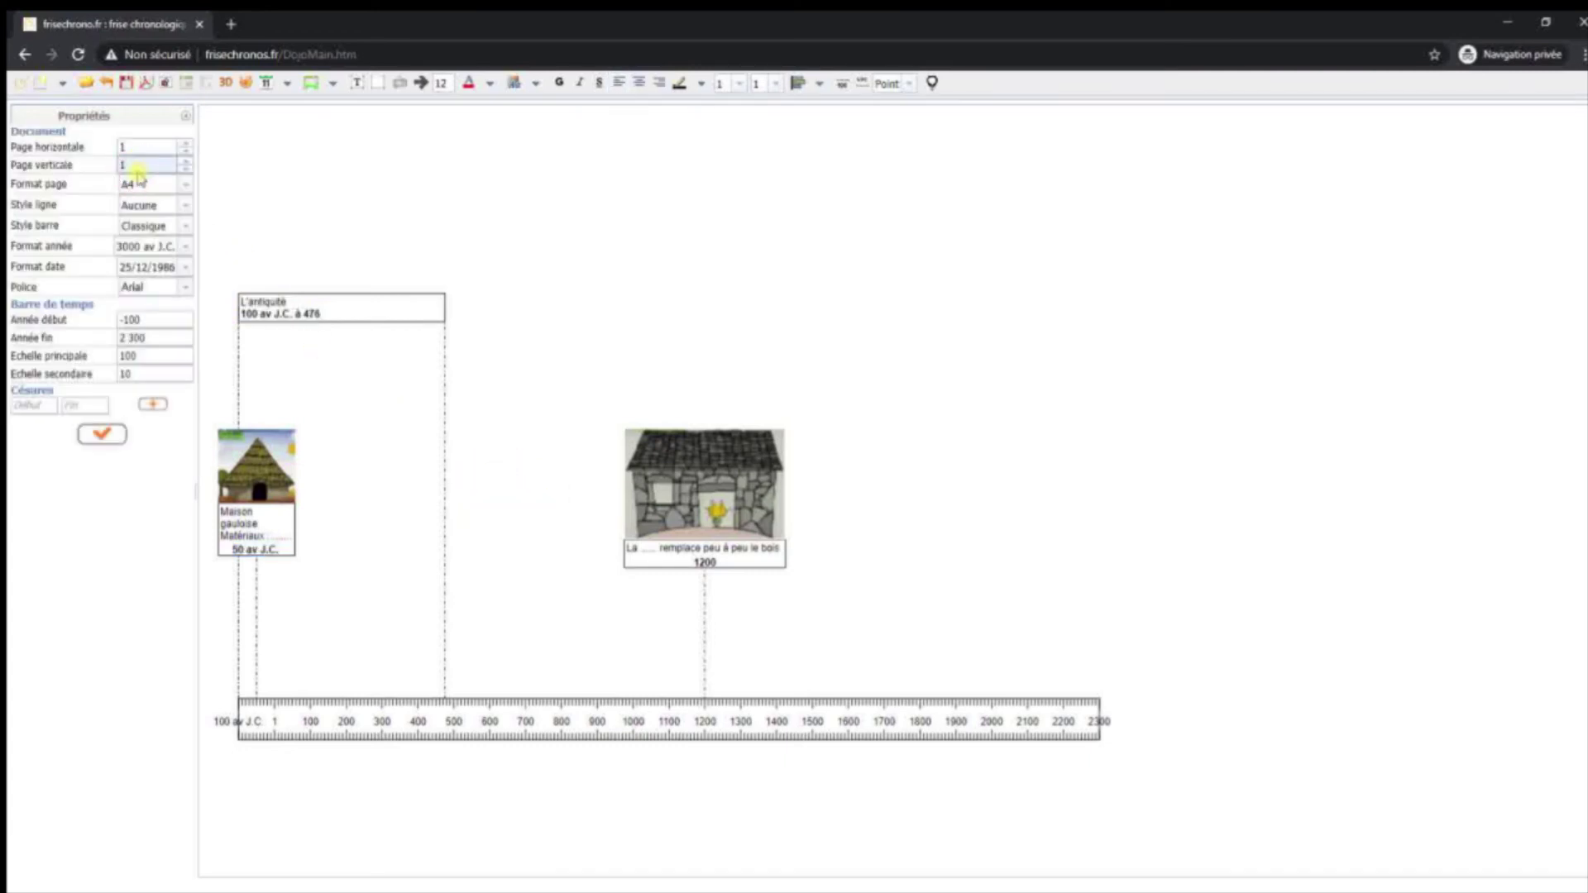
# - Insert a free text box between the Maison gauloise and 1200 events, placed just inside the end of the L'antiquité period
pyautogui.click(357, 93)
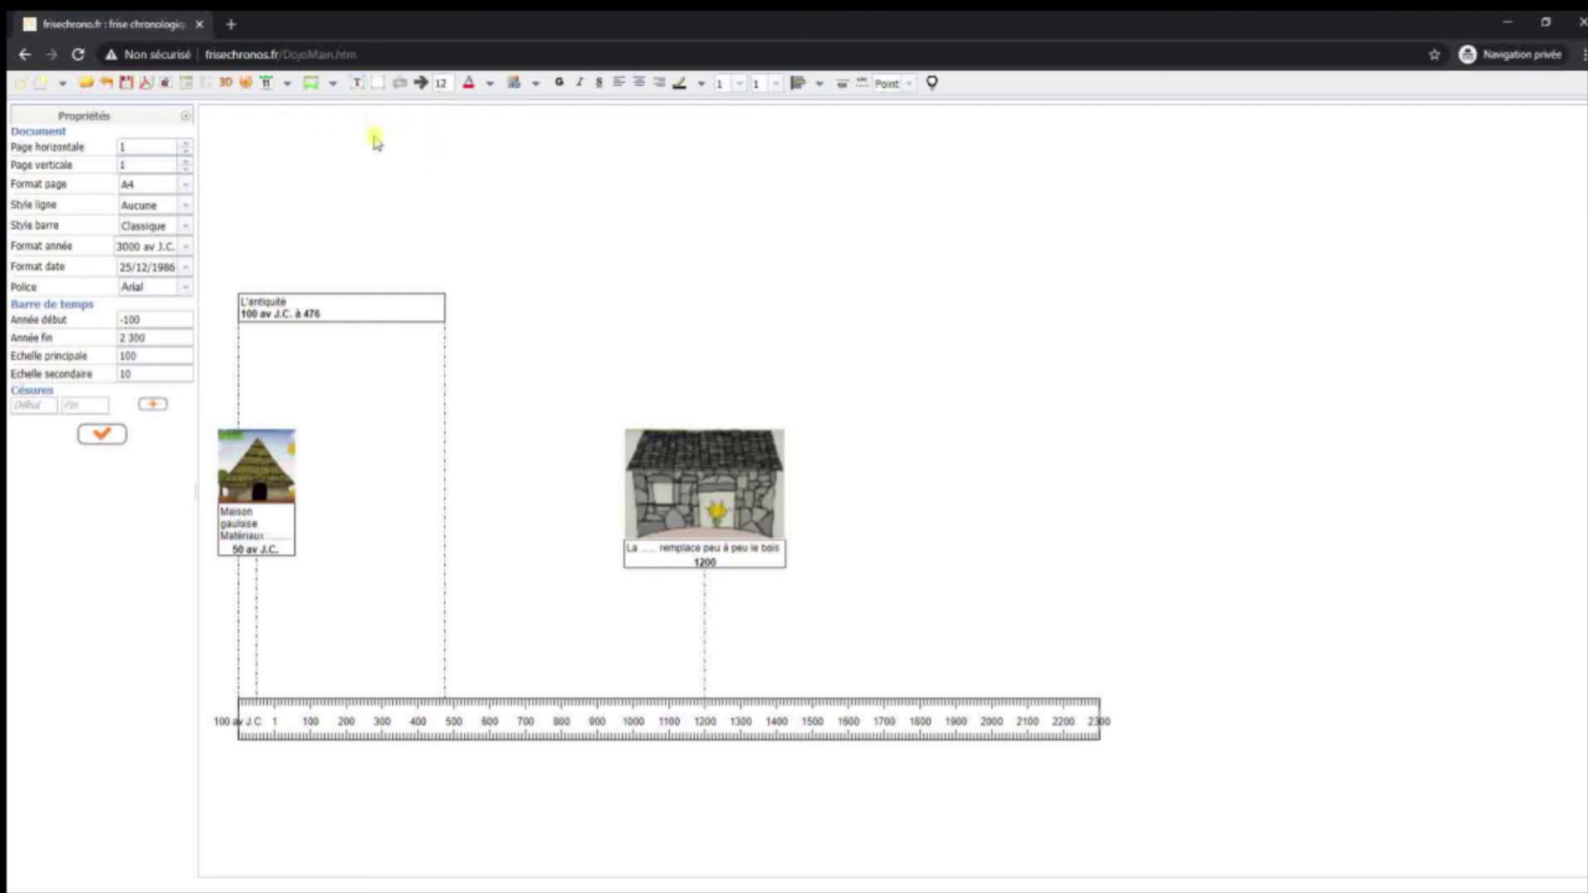
pyautogui.click(357, 84)
pyautogui.click(373, 459)
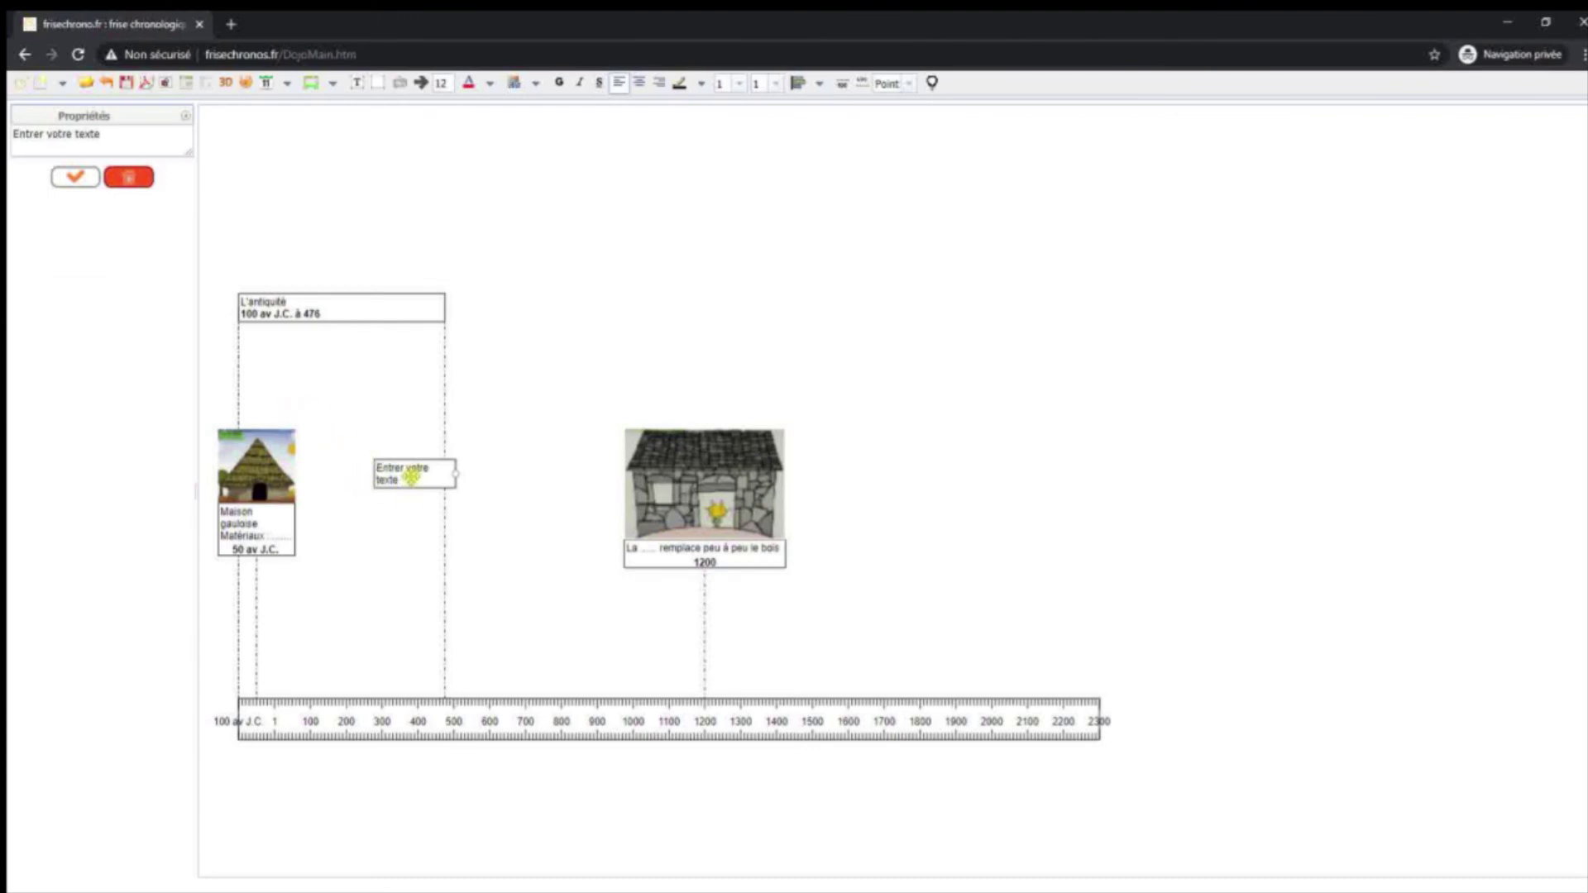
pyautogui.moveTo(411, 476)
pyautogui.mouseDown()
pyautogui.moveTo(385, 503)
pyautogui.moveTo(400, 498)
pyautogui.mouseUp()
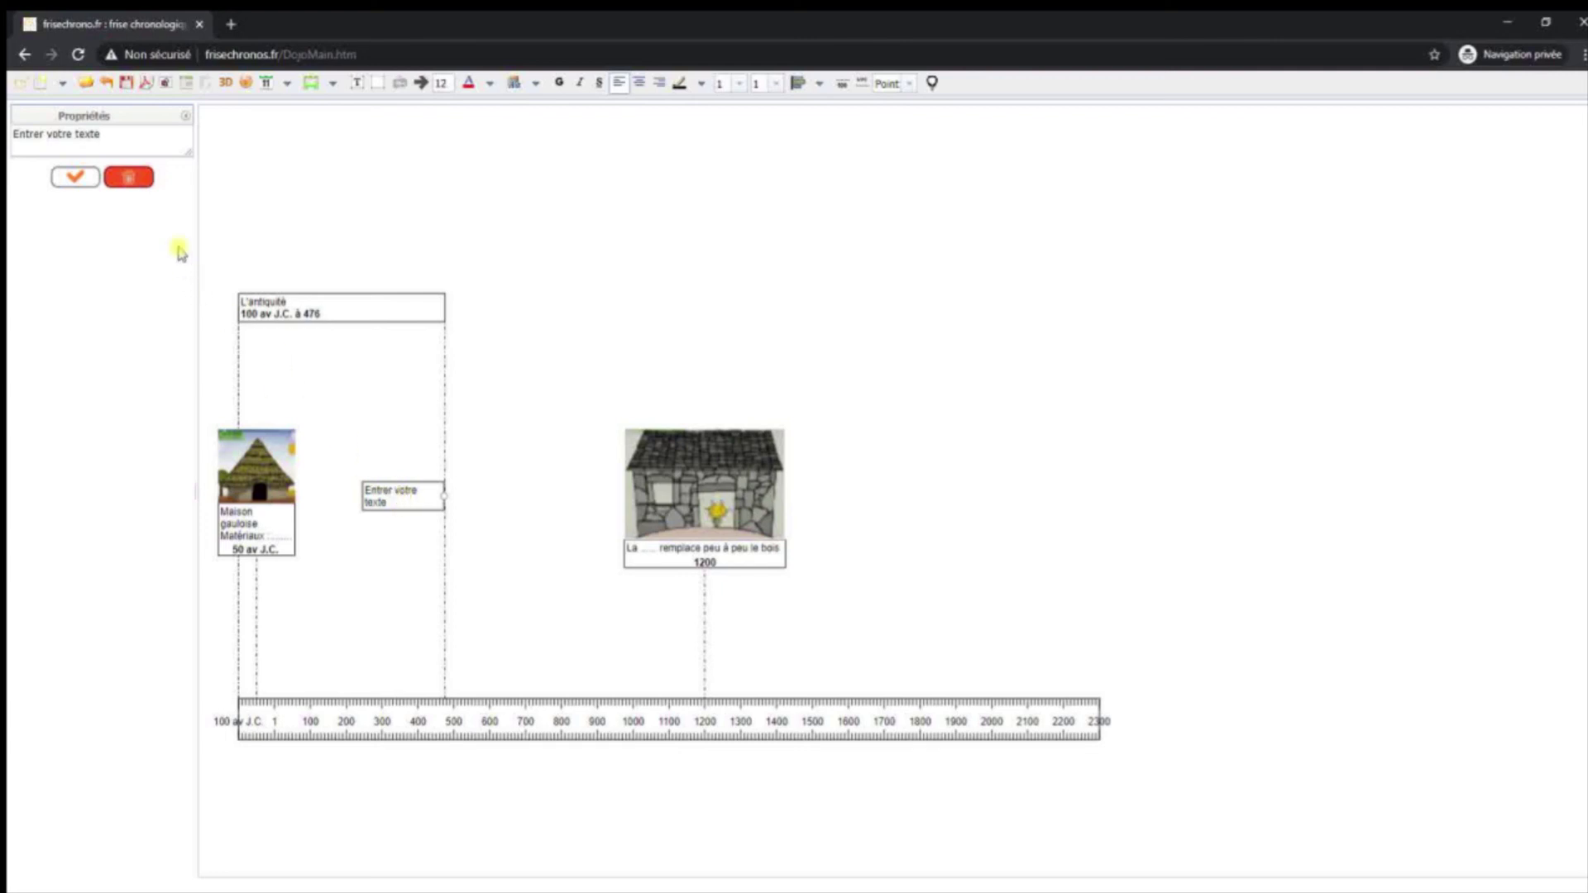
# - Replace the new text box's placeholder with "Raison de cette transformation:" followed by a dotted answer line, and apply it to the timeline
pyautogui.click(116, 135)
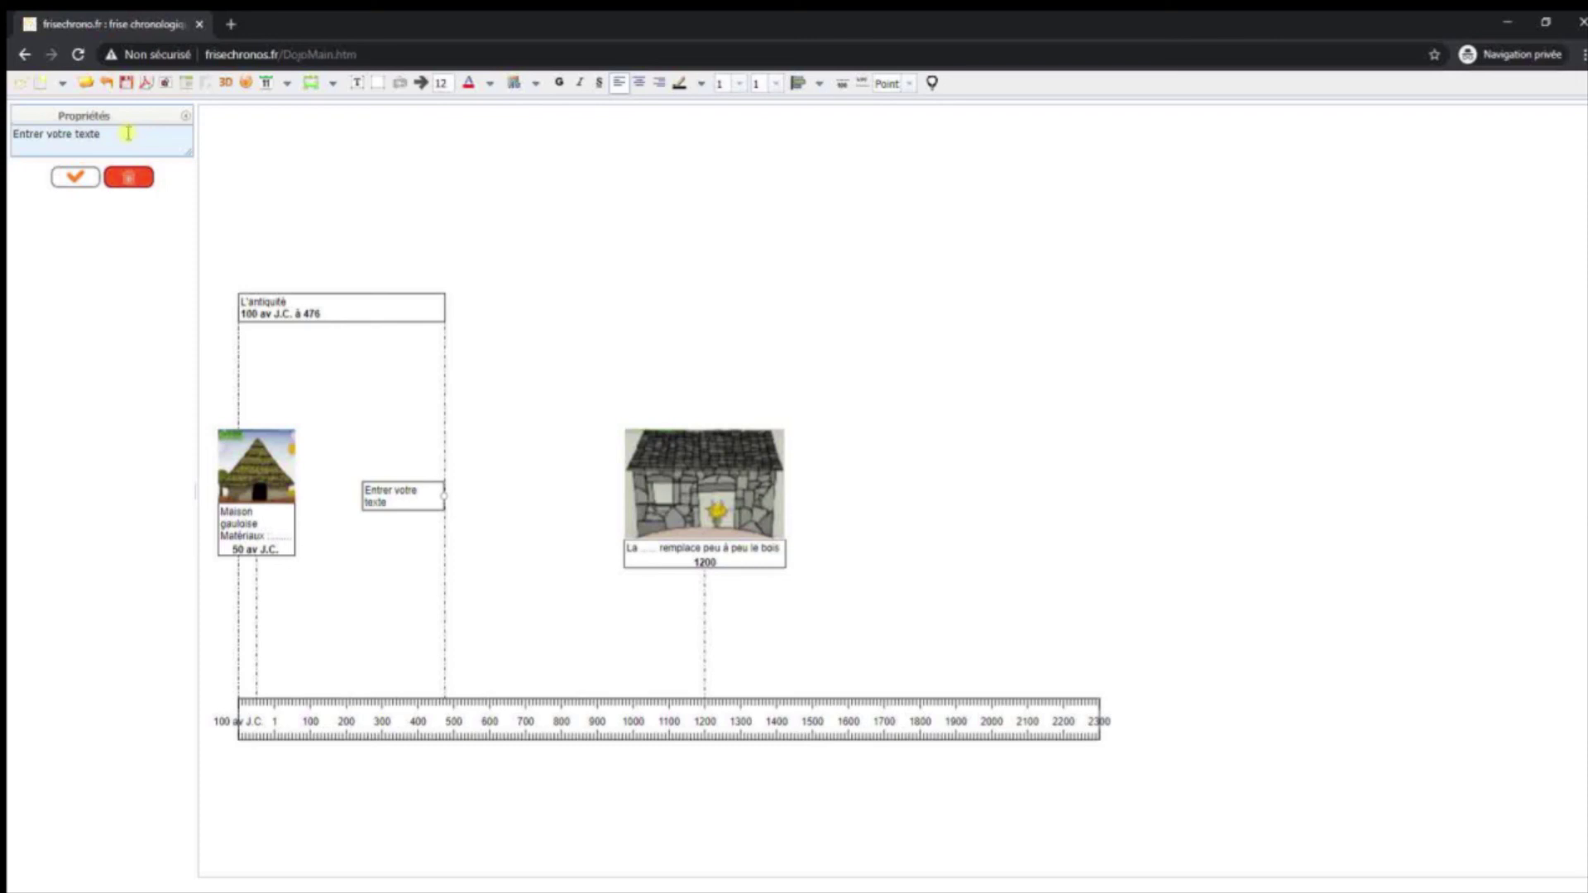
pyautogui.moveTo(128, 133); pyautogui.dragTo(10, 131)
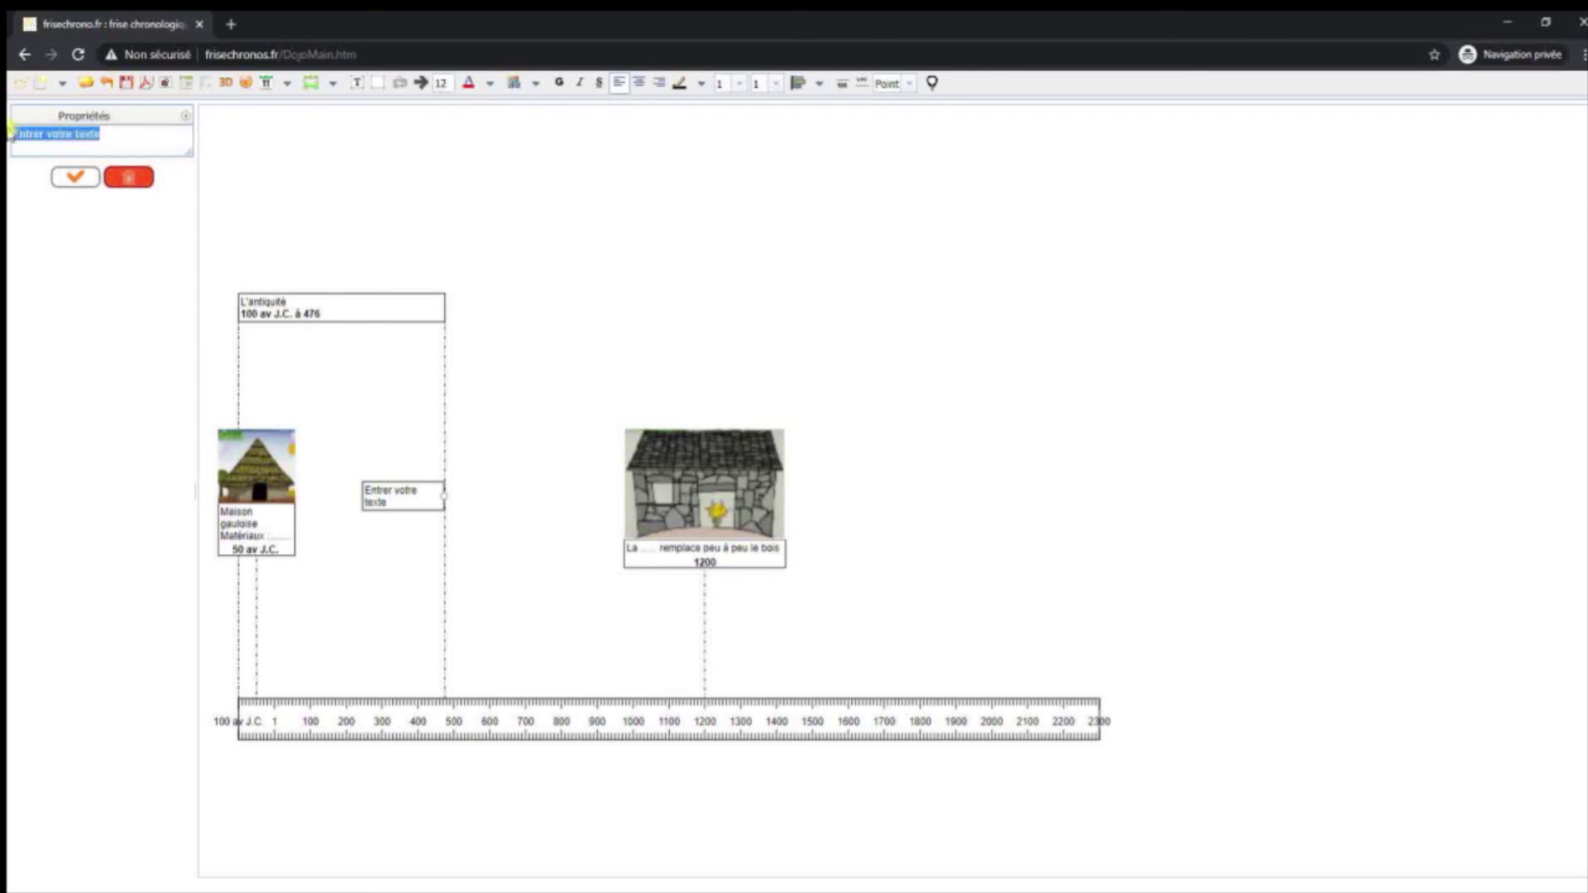
pyautogui.click(97, 133)
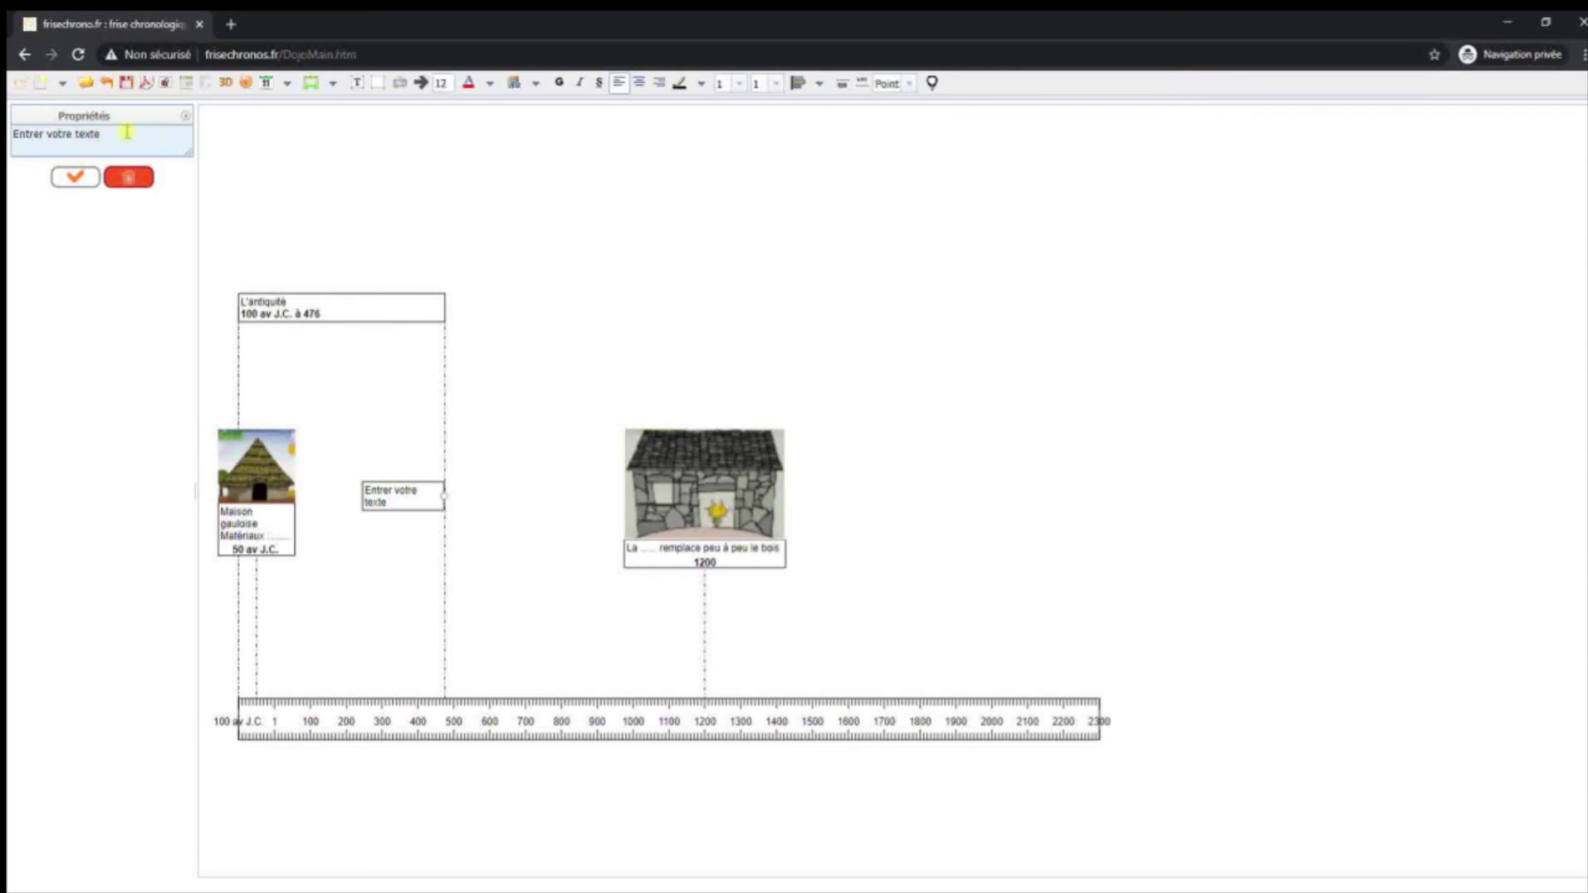
pyautogui.moveTo(127, 132); pyautogui.dragTo(12, 132)
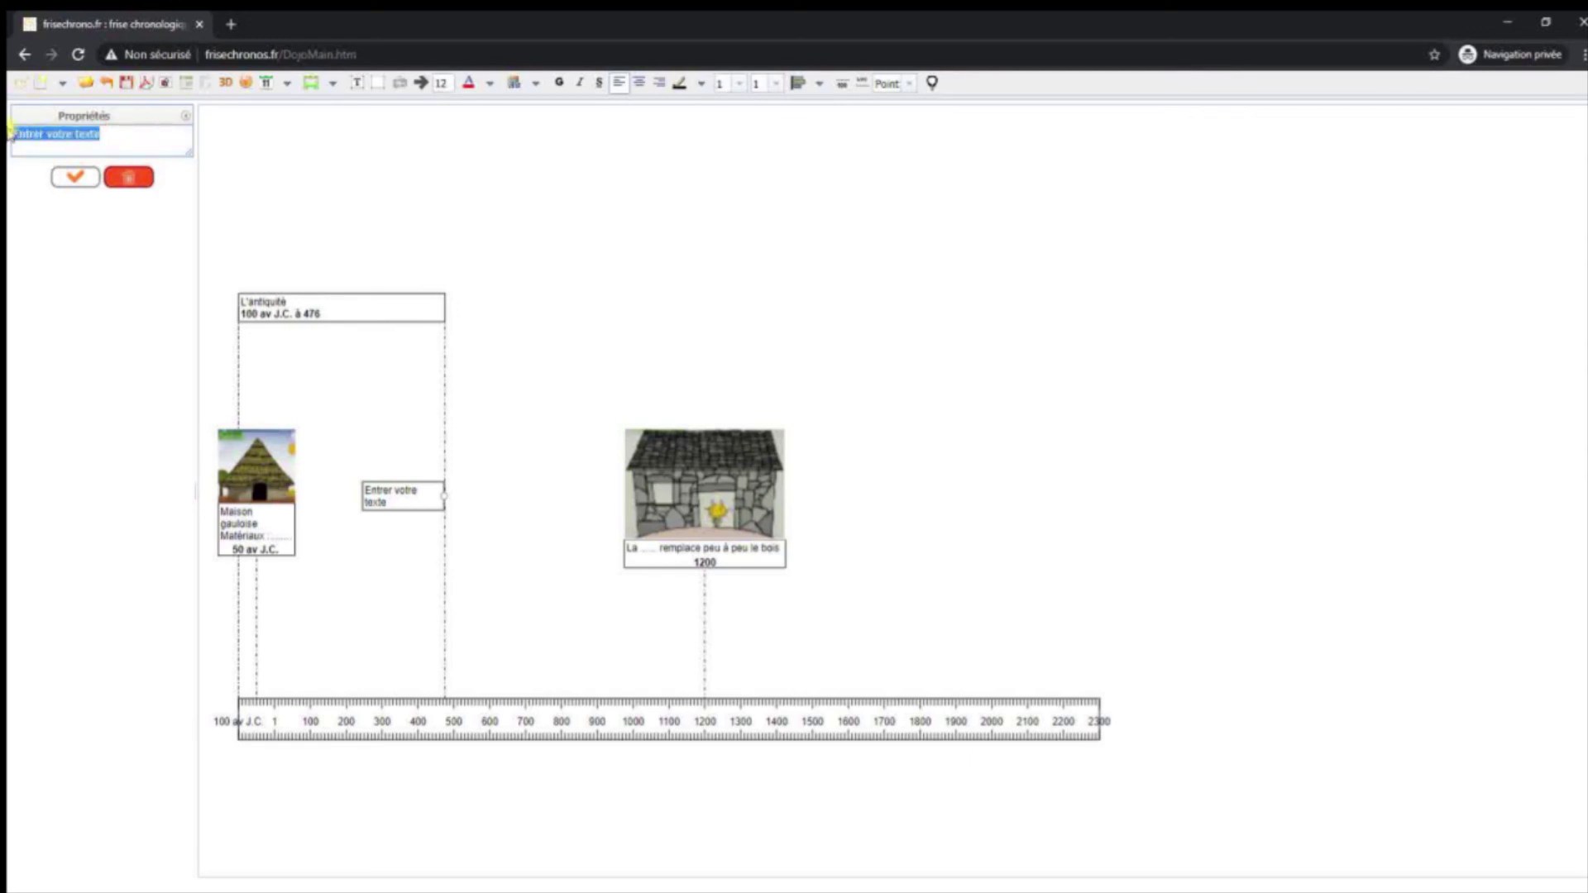
pyautogui.write('S')
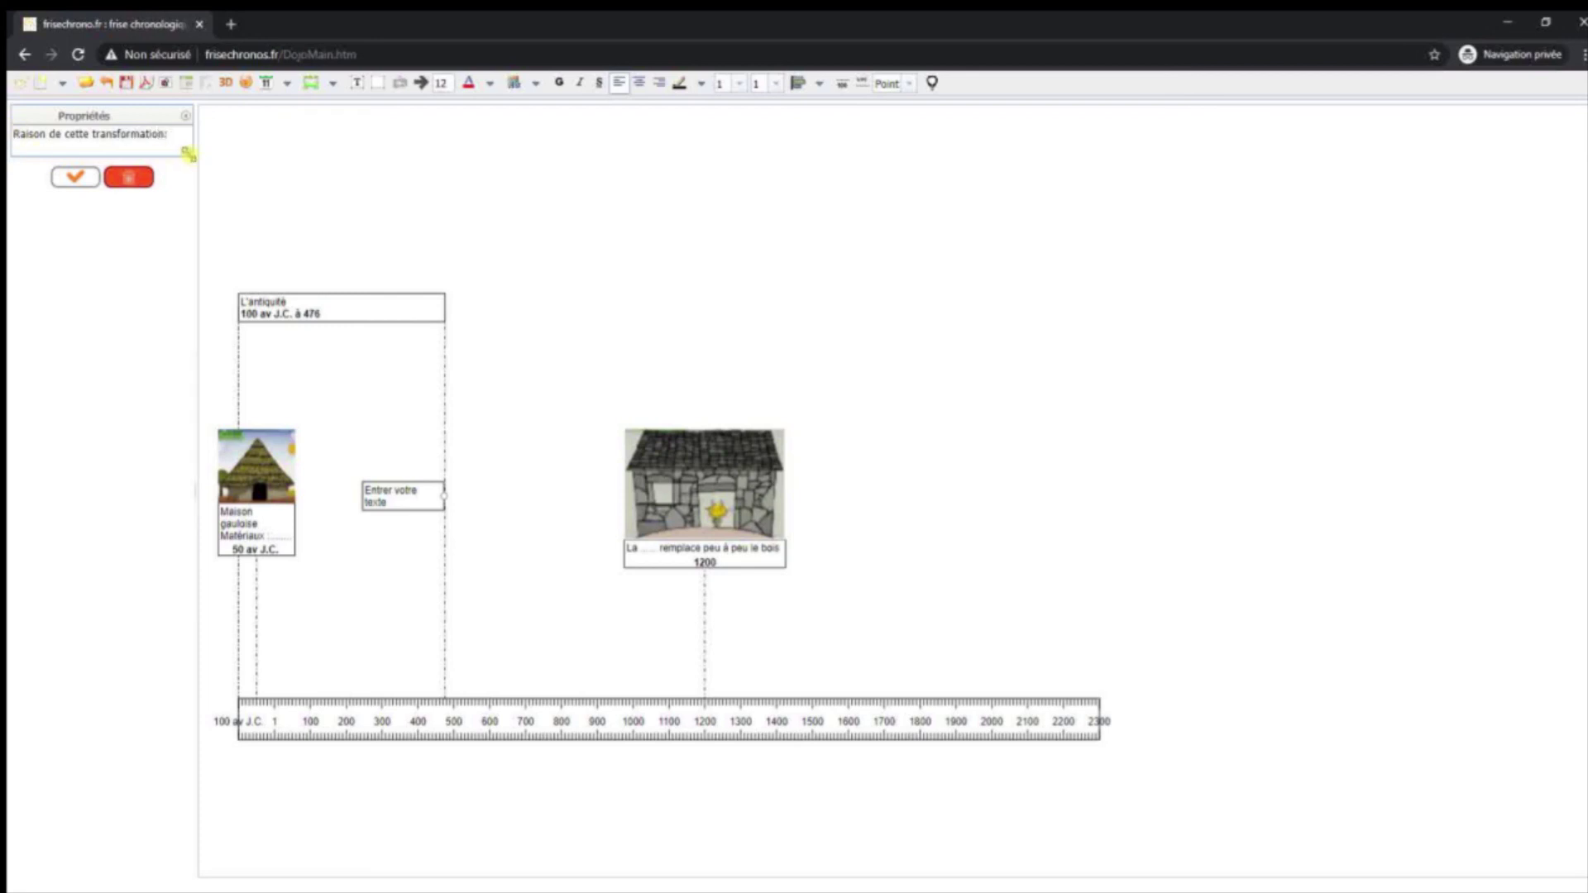
pyautogui.moveTo(189, 154); pyautogui.dragTo(191, 248)
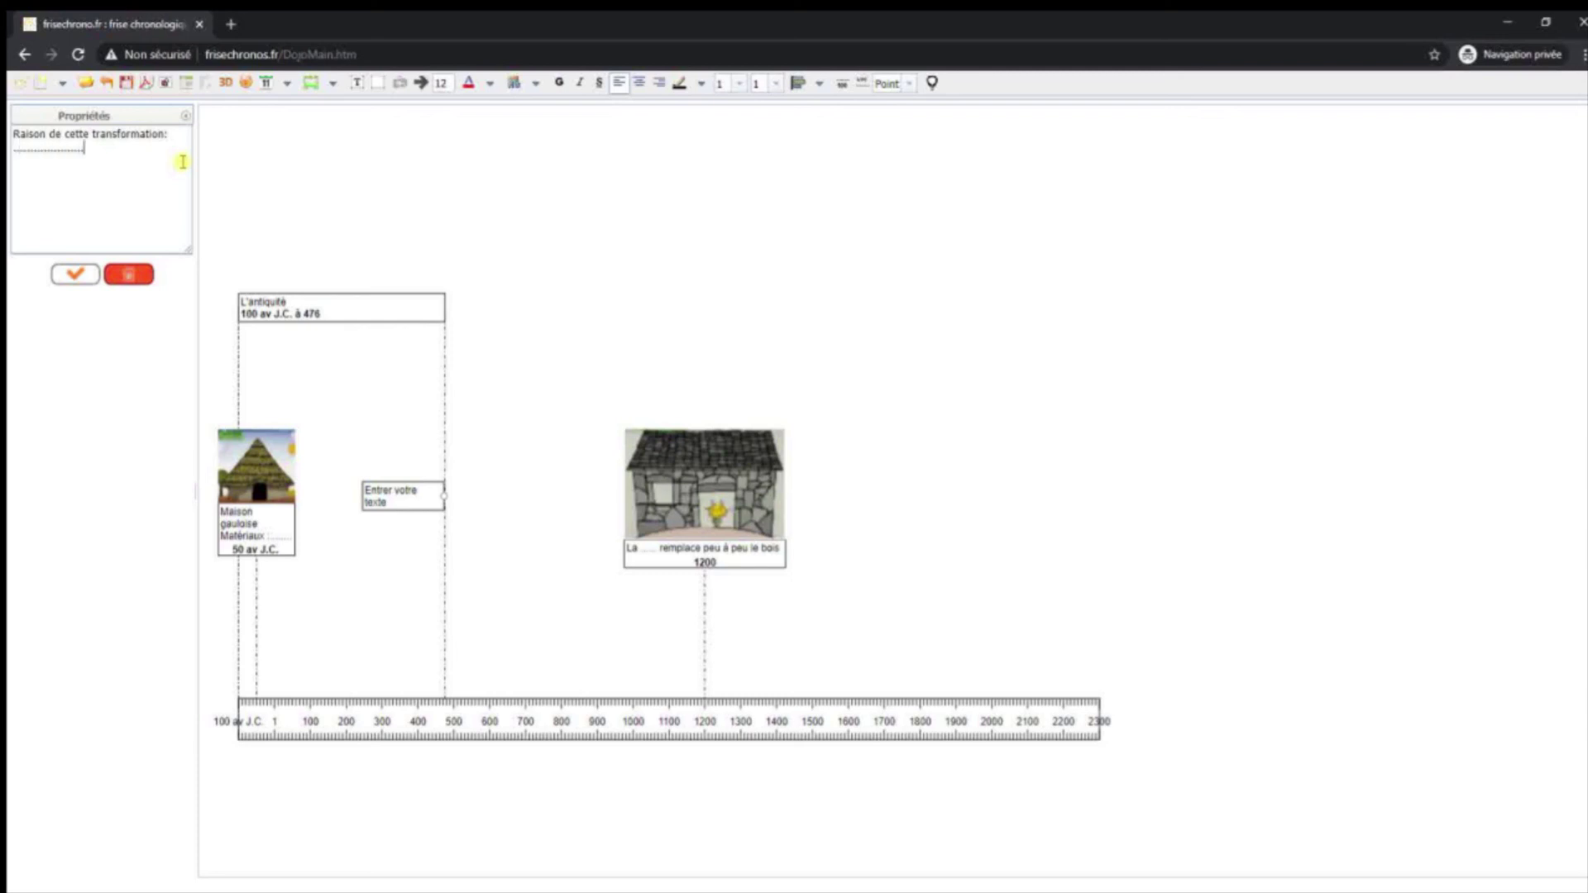
pyautogui.click(77, 279)
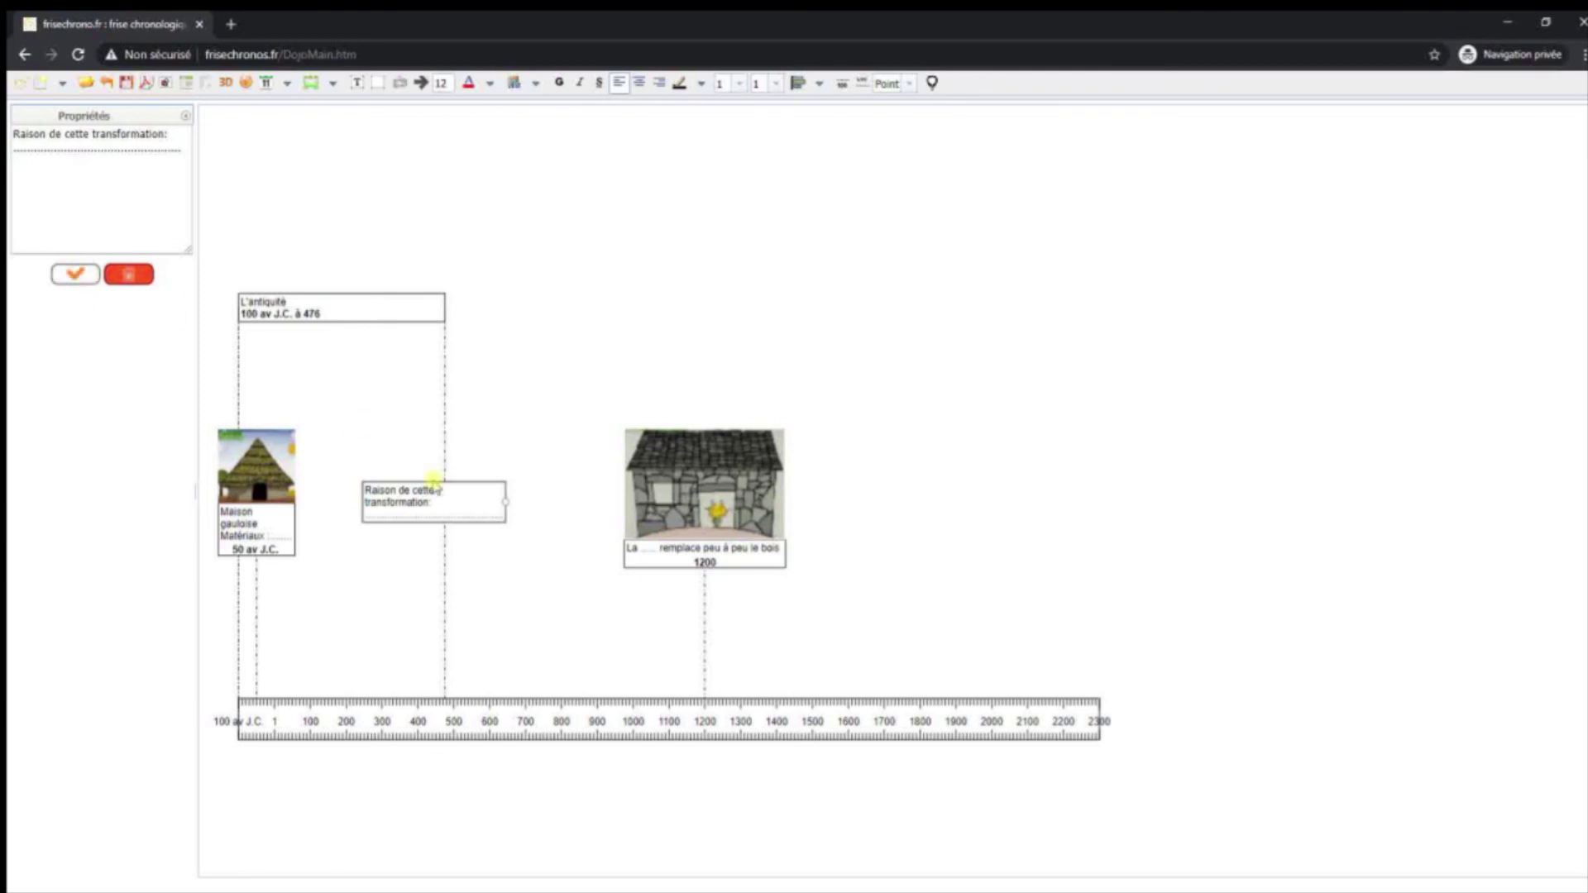
# - Widen the "Raison de cette transformation:" box until its heading fits on one line, and shift it slightly closer to Maison gauloise
pyautogui.moveTo(507, 500); pyautogui.dragTo(552, 500)
pyautogui.click(364, 494)
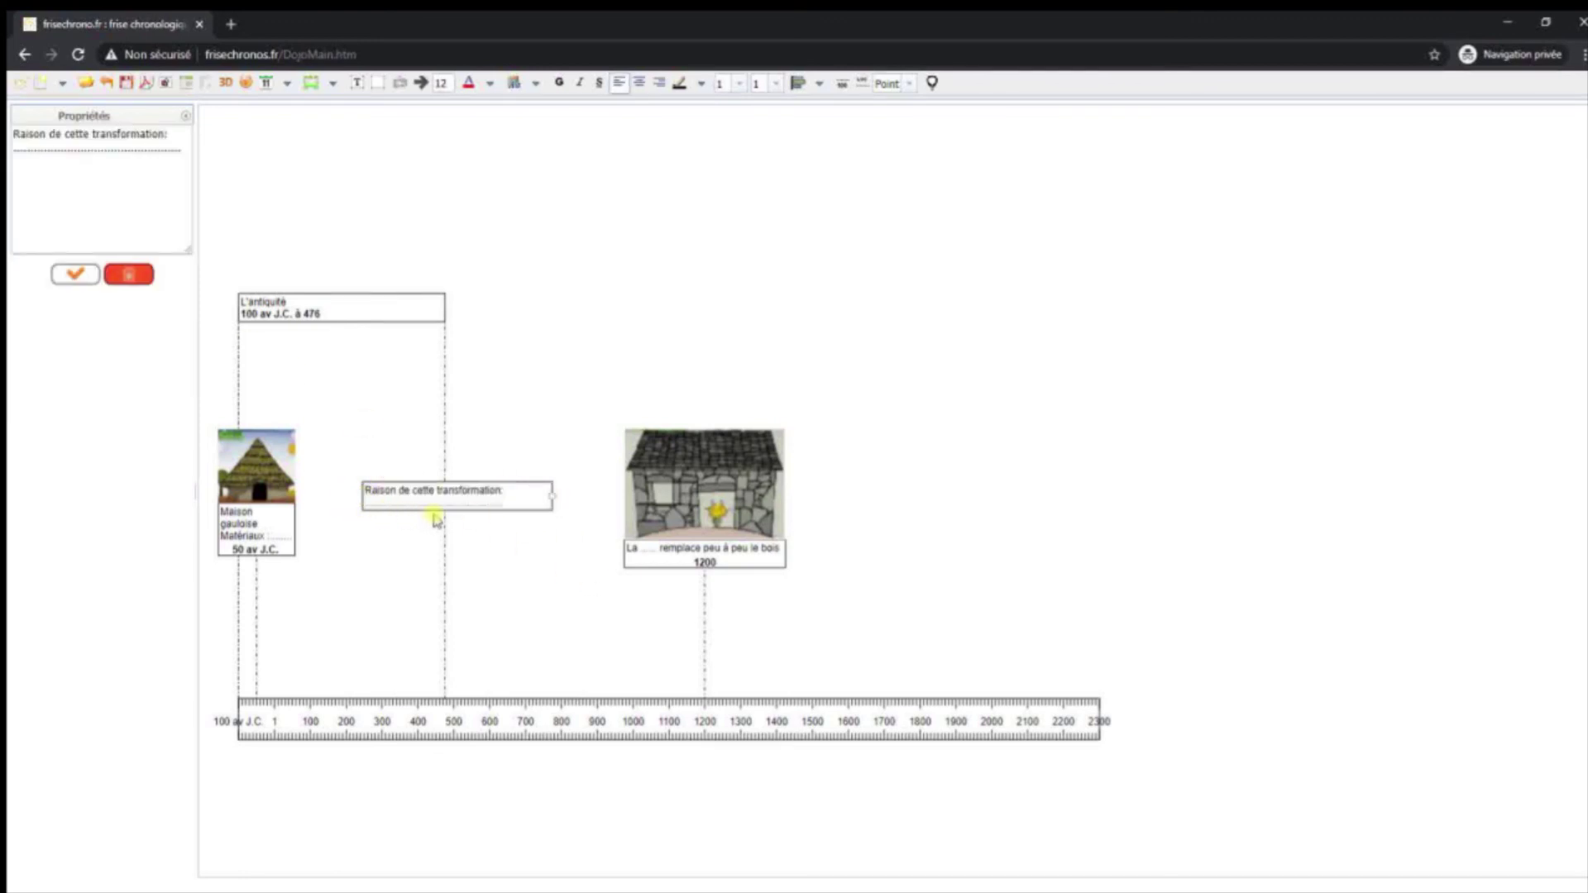
pyautogui.moveTo(526, 482)
pyautogui.mouseDown()
pyautogui.moveTo(508, 484)
pyautogui.moveTo(515, 497)
pyautogui.mouseUp()
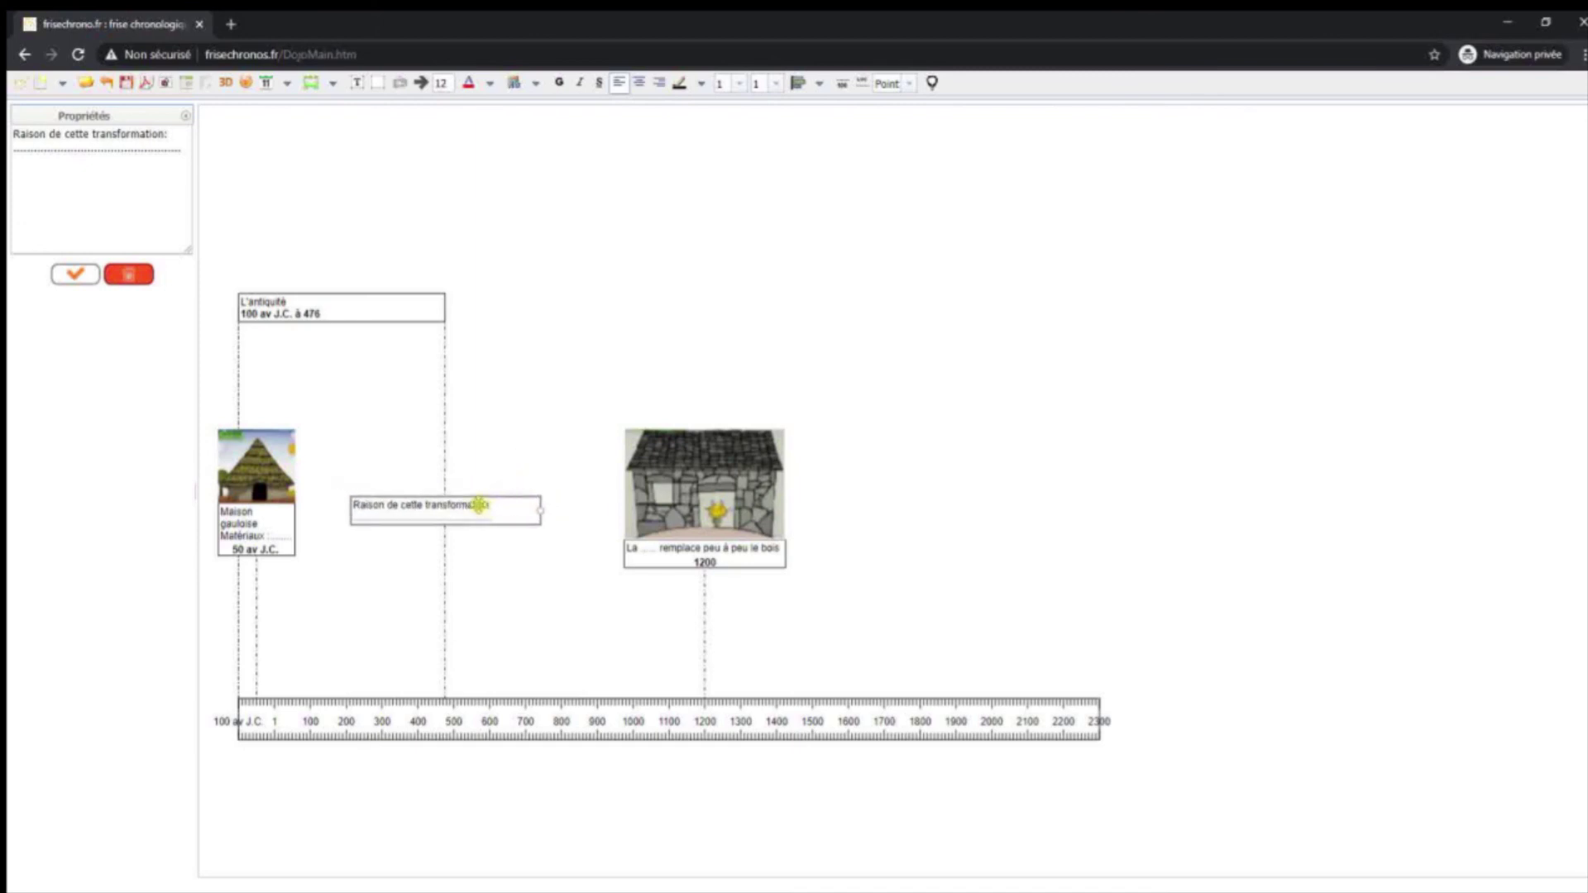
# - Format the "Raison de cette transformation:" text as centred, bold and red (#e91919)
pyautogui.click(111, 134)
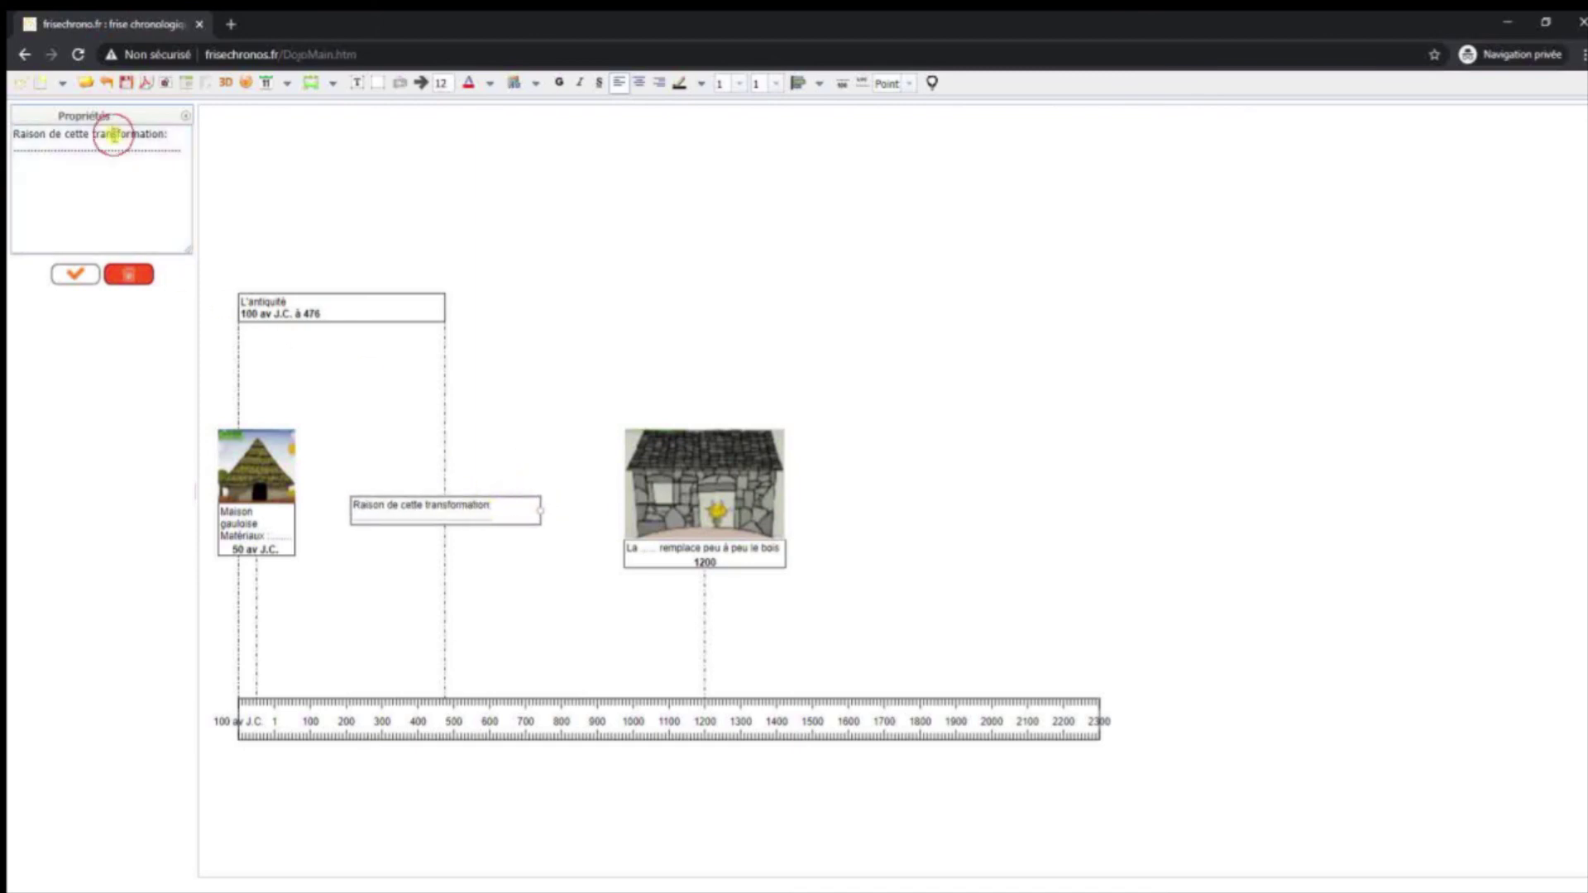
pyautogui.click(640, 86)
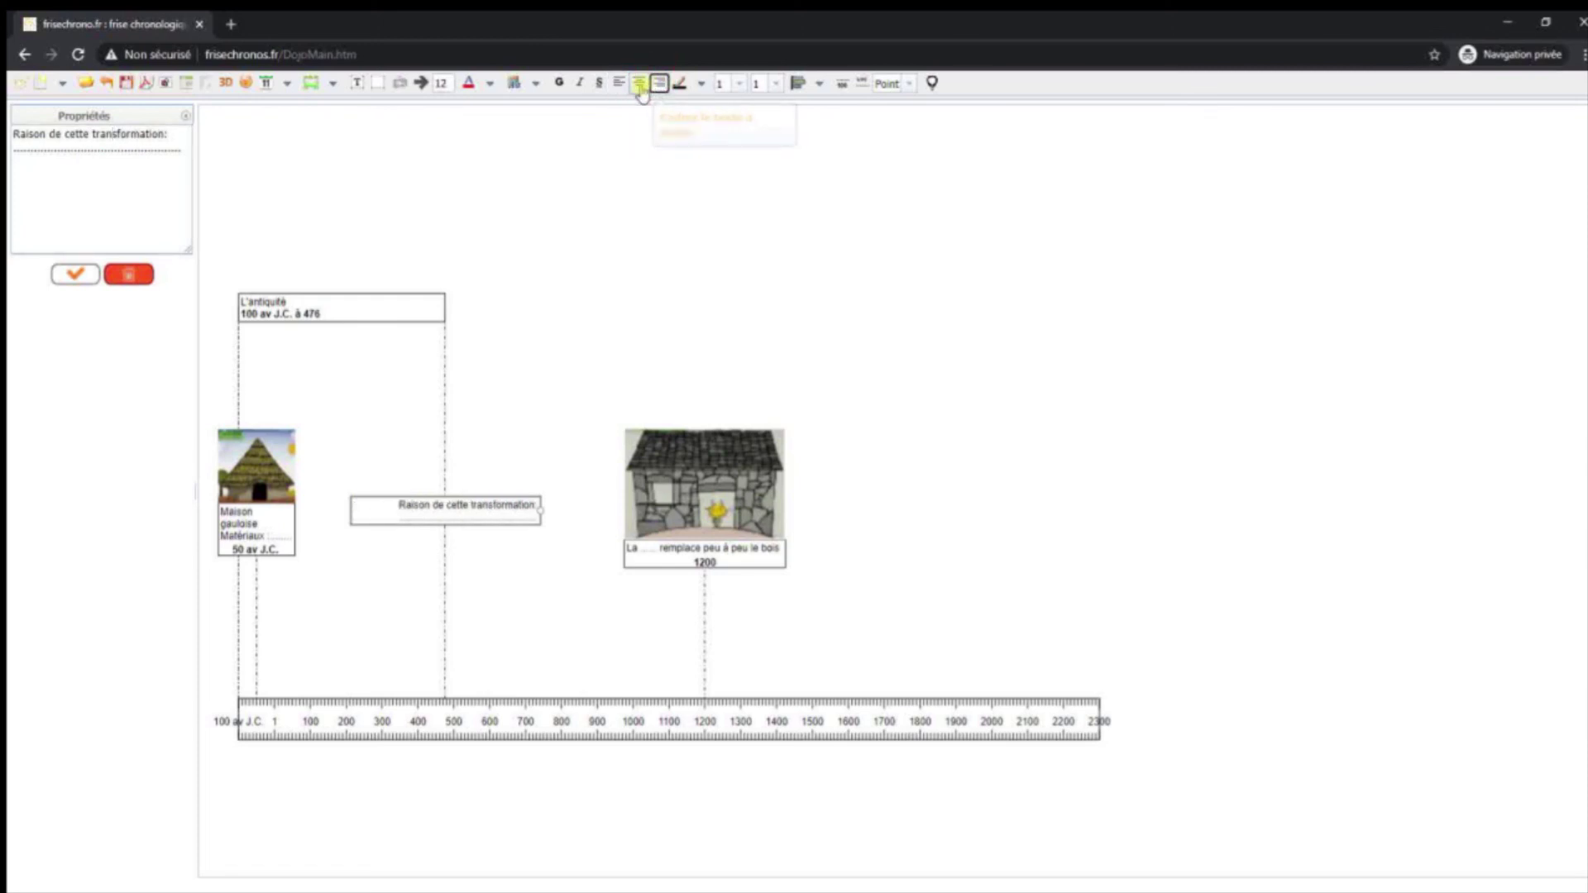
pyautogui.click(560, 84)
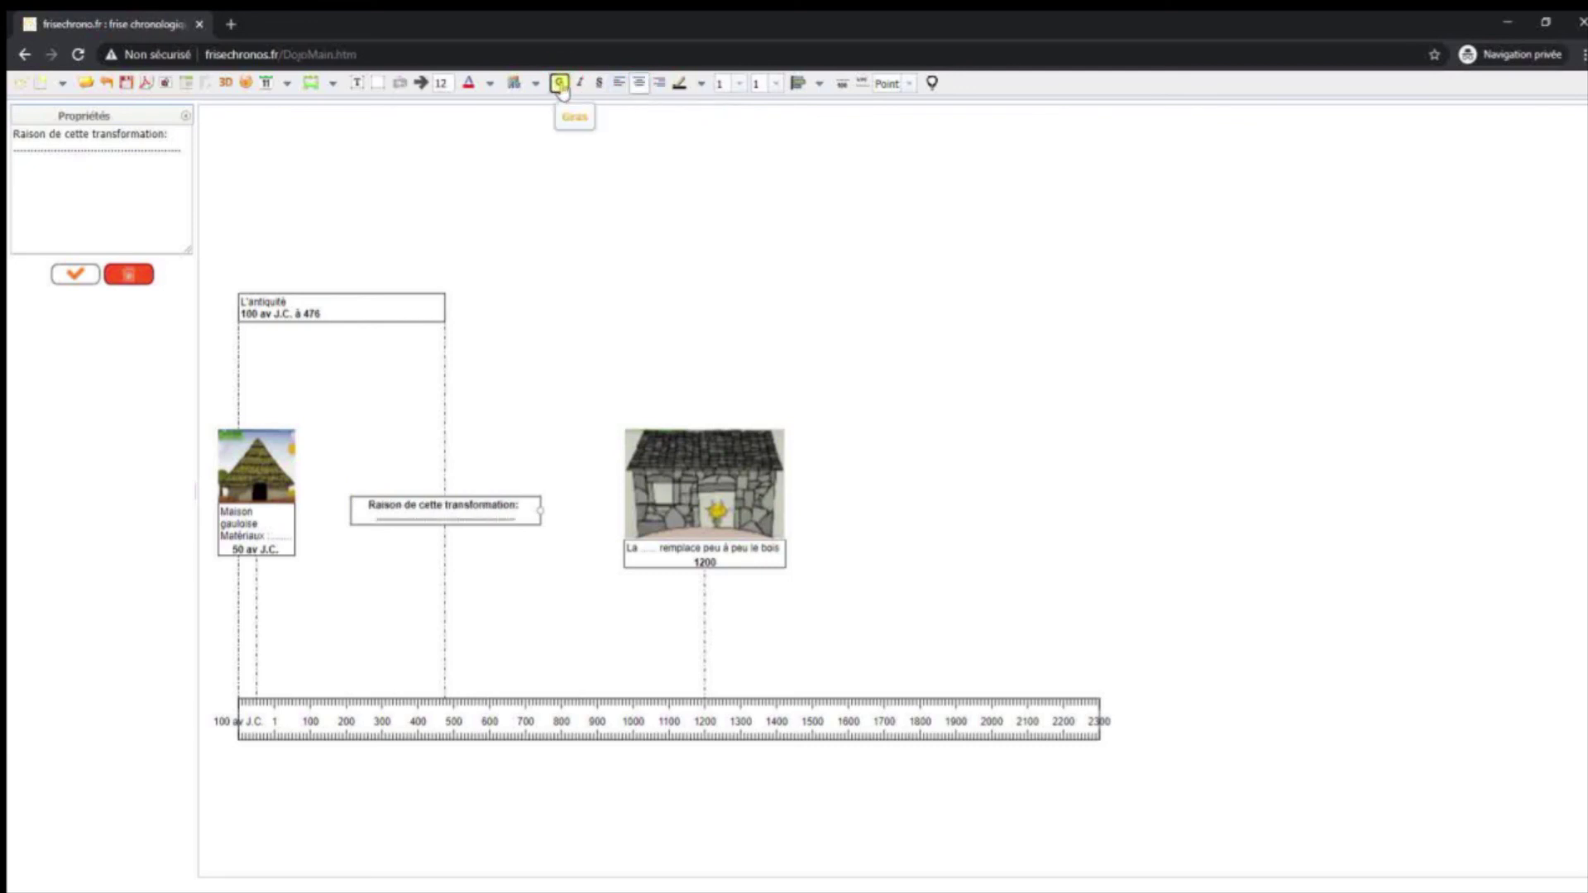
pyautogui.click(490, 84)
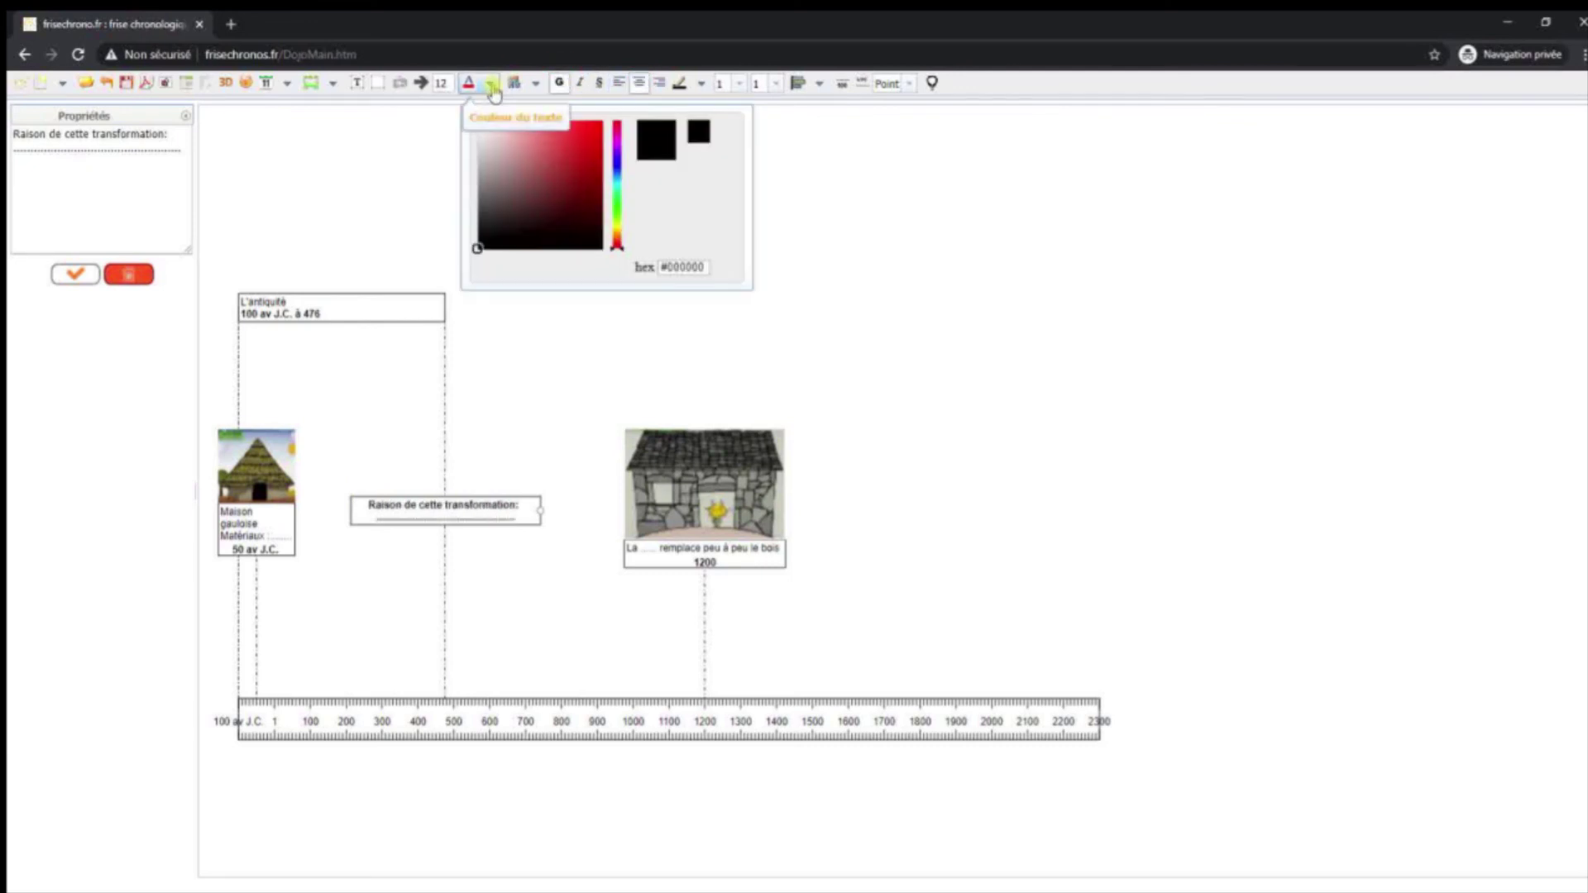
pyautogui.click(588, 131)
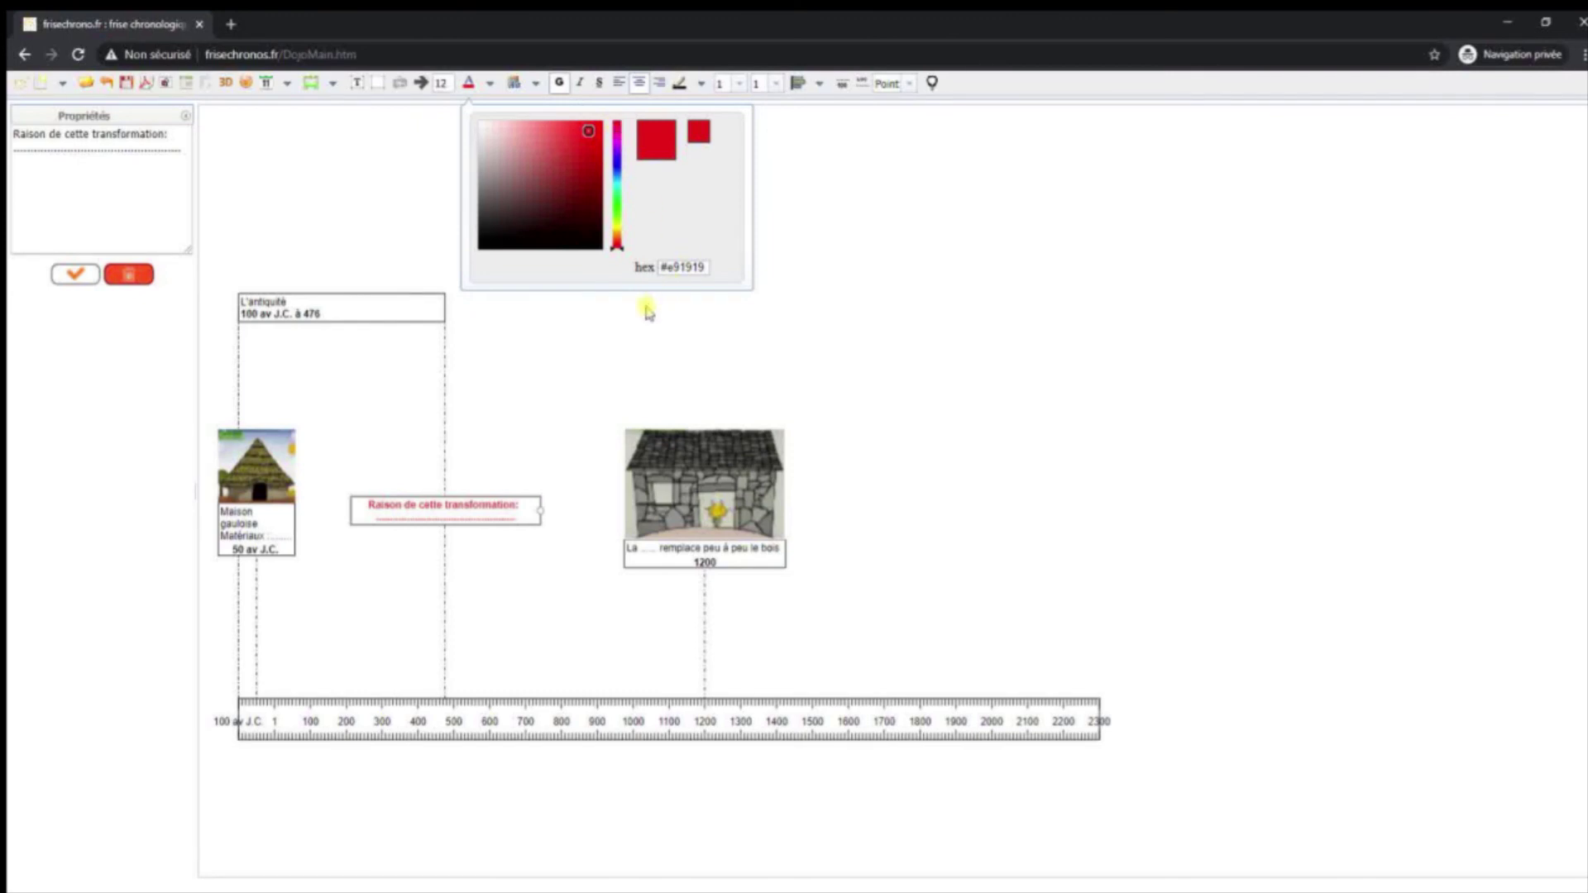
pyautogui.click(493, 85)
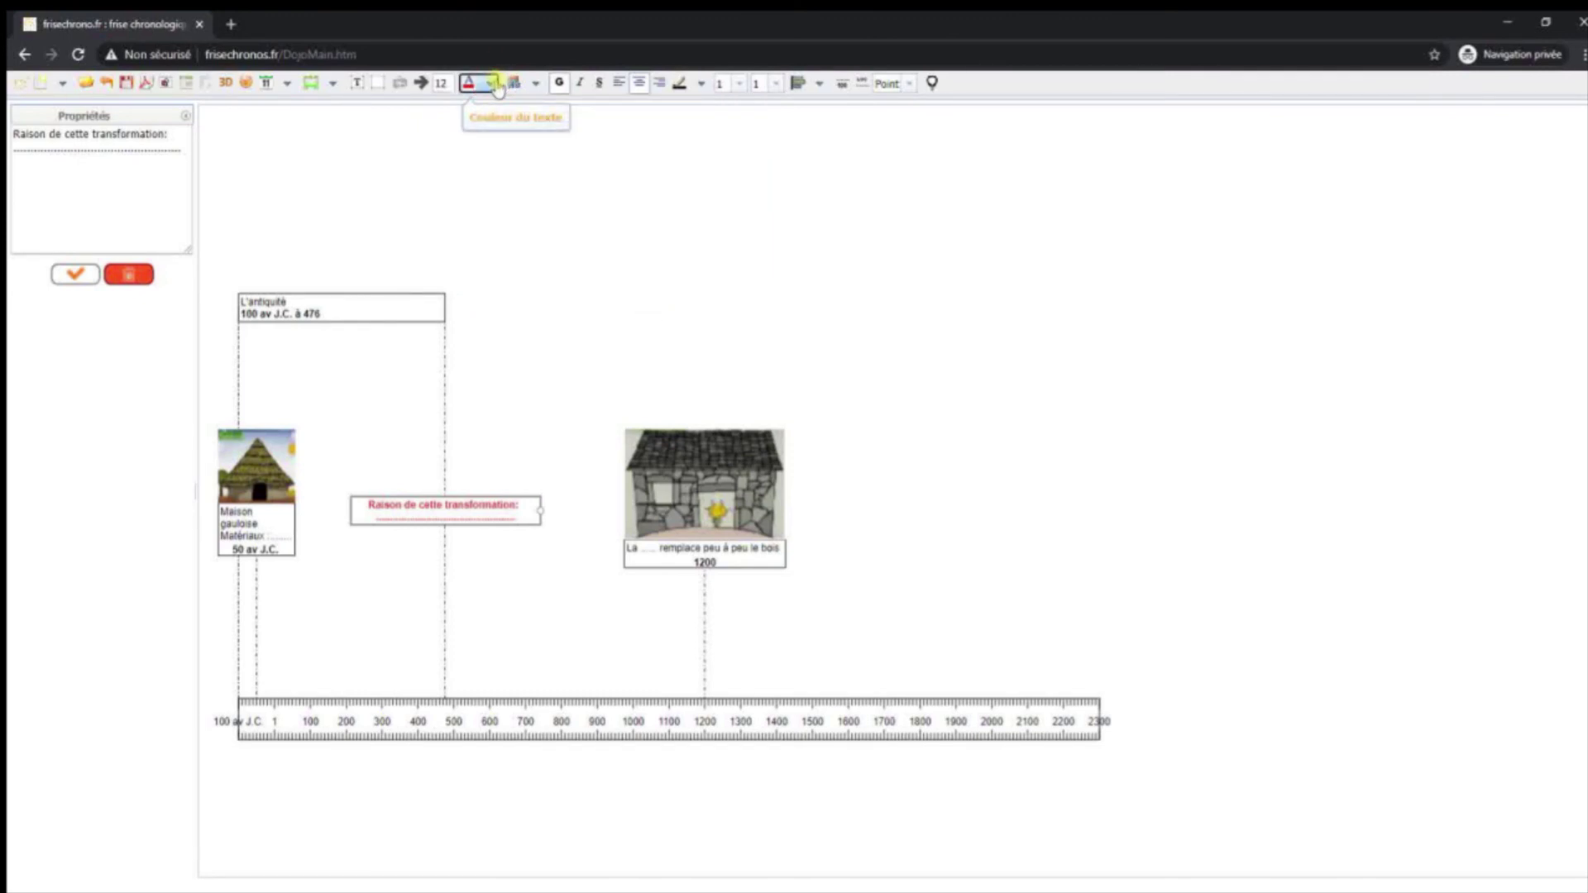
pyautogui.click(347, 621)
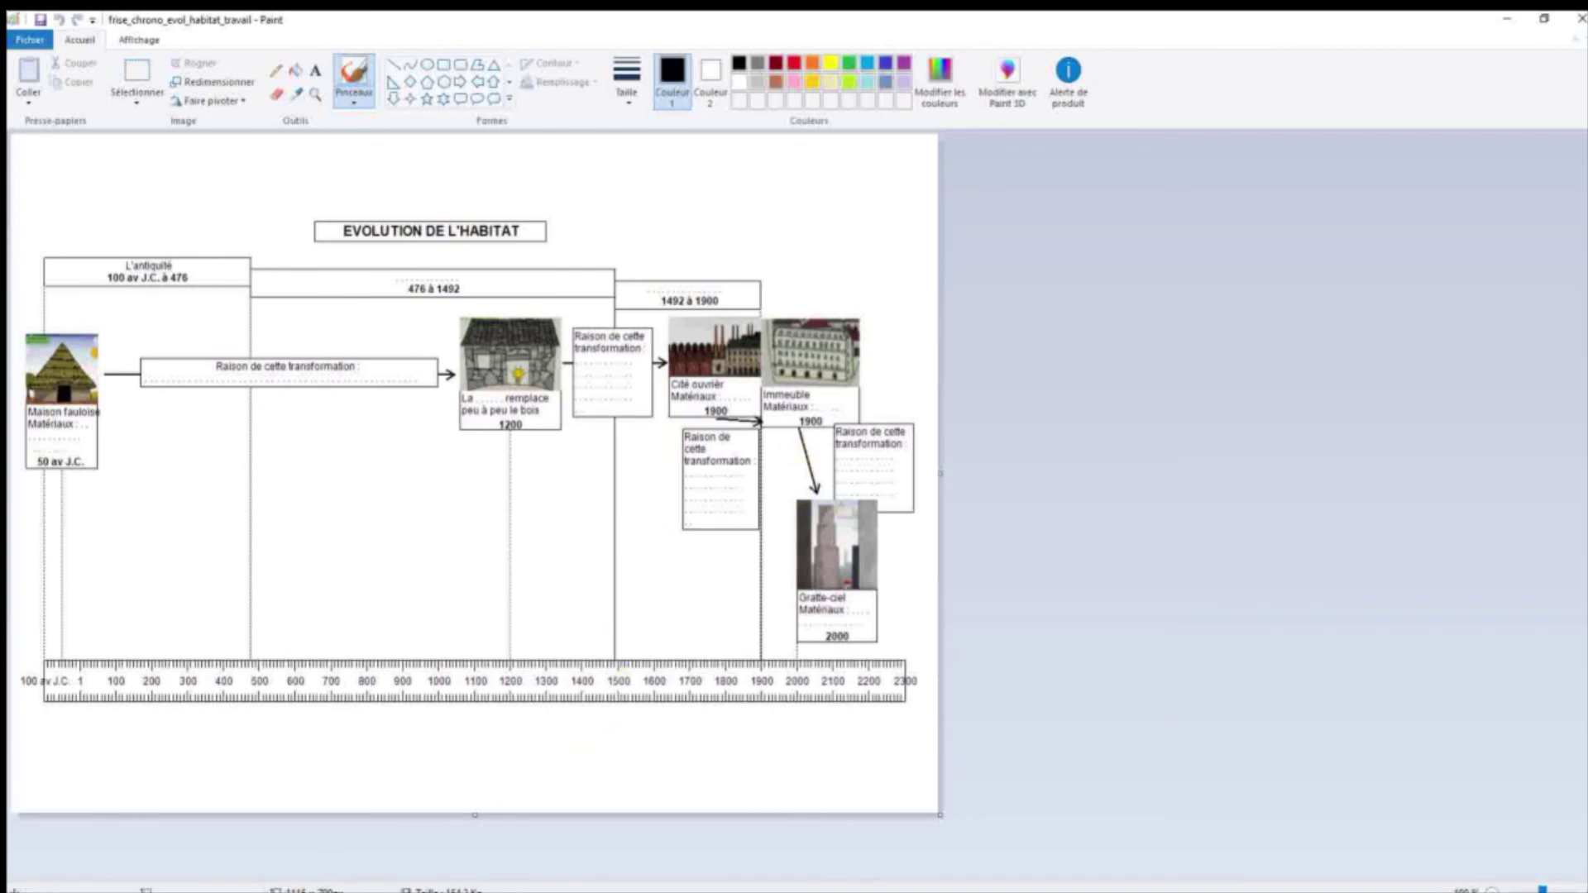
# - Return to Frisechronos, draw a simple arrow between Maison gauloise and the text box, and move its start to the box's far edge
pyautogui.click(302, 844)
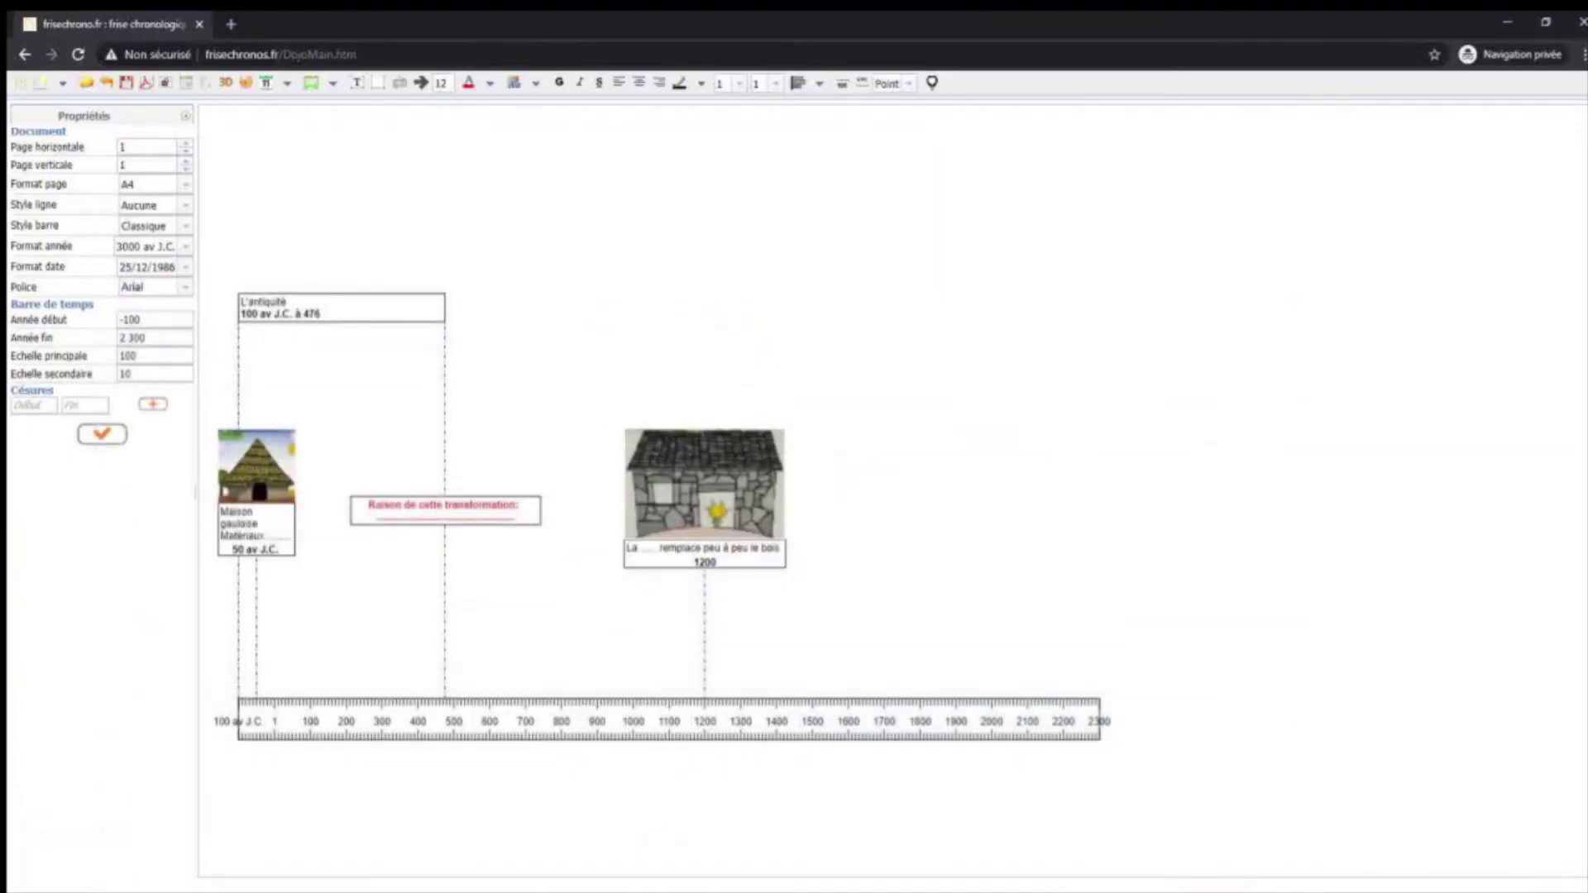
pyautogui.click(421, 89)
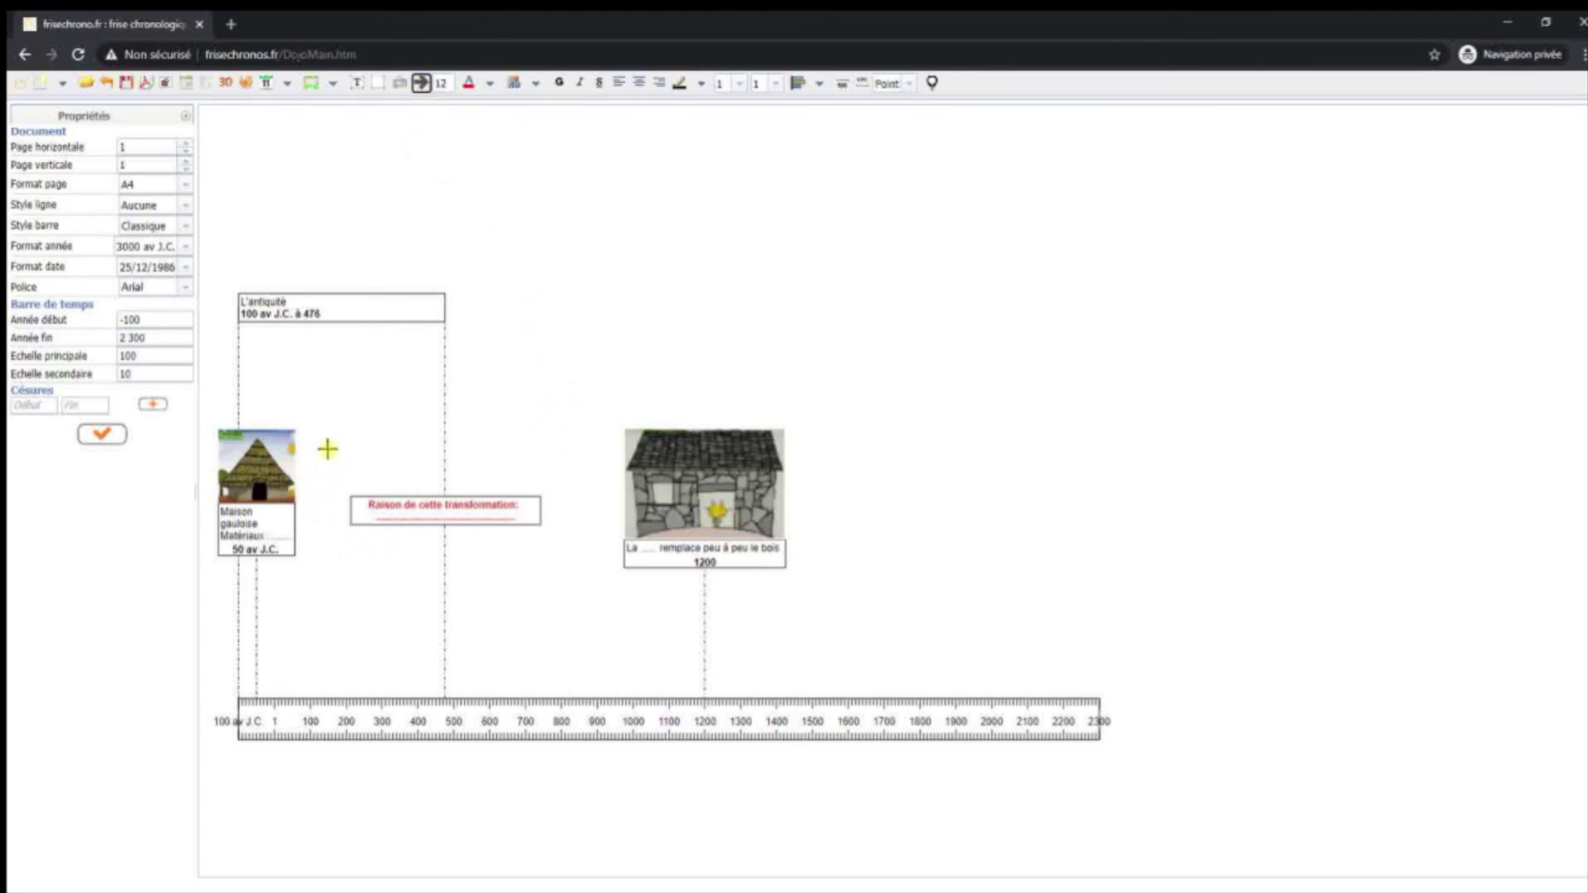
pyautogui.moveTo(328, 453); pyautogui.dragTo(345, 473)
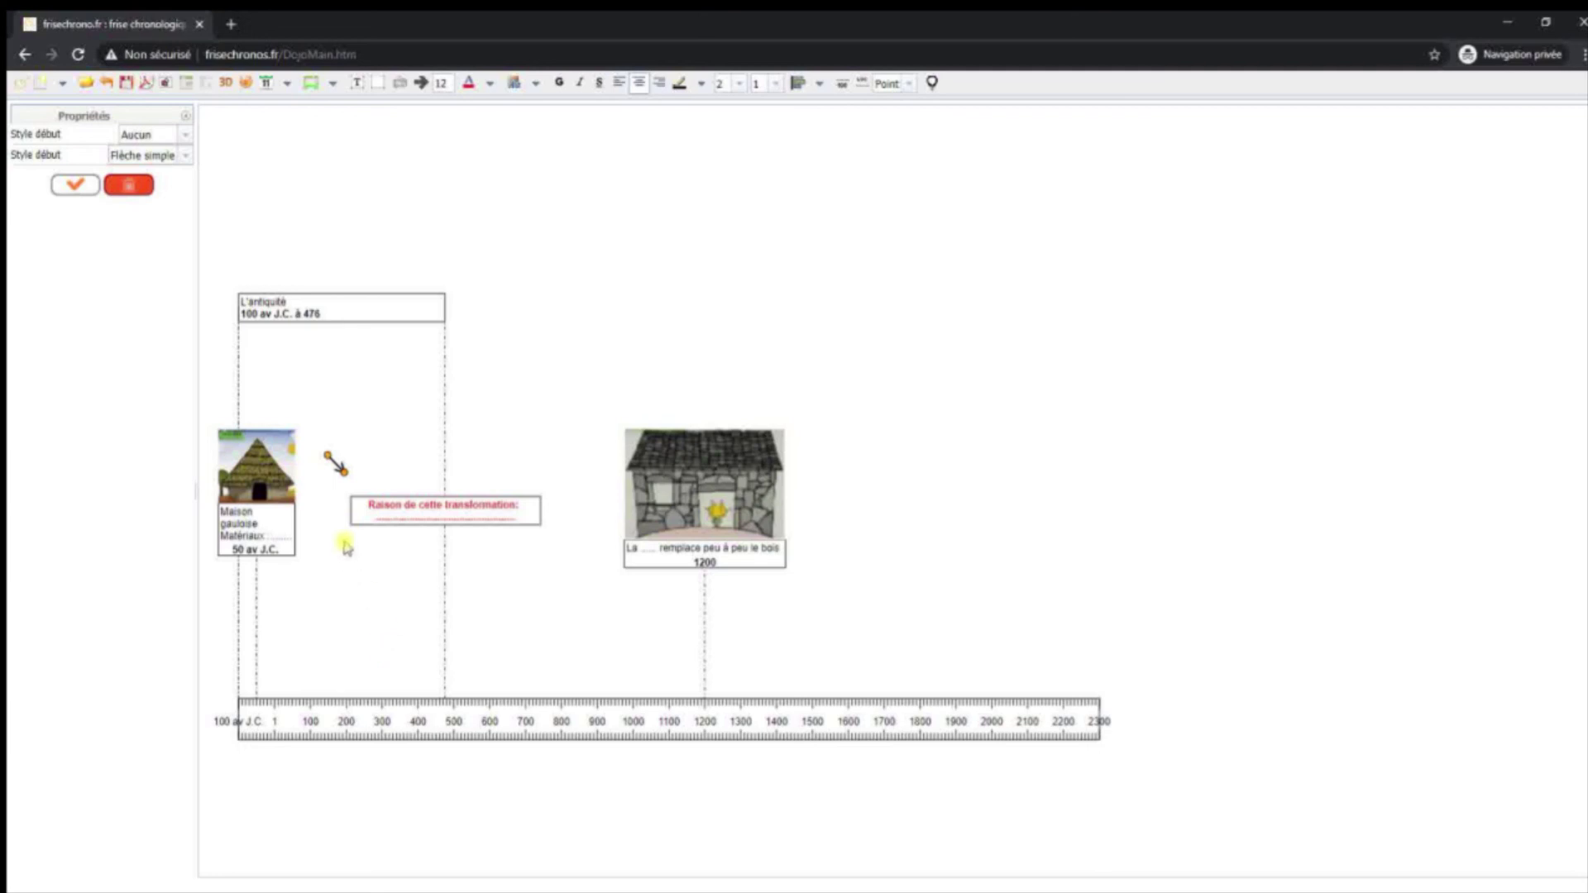
pyautogui.moveTo(335, 463); pyautogui.dragTo(541, 513)
pyautogui.click(346, 466)
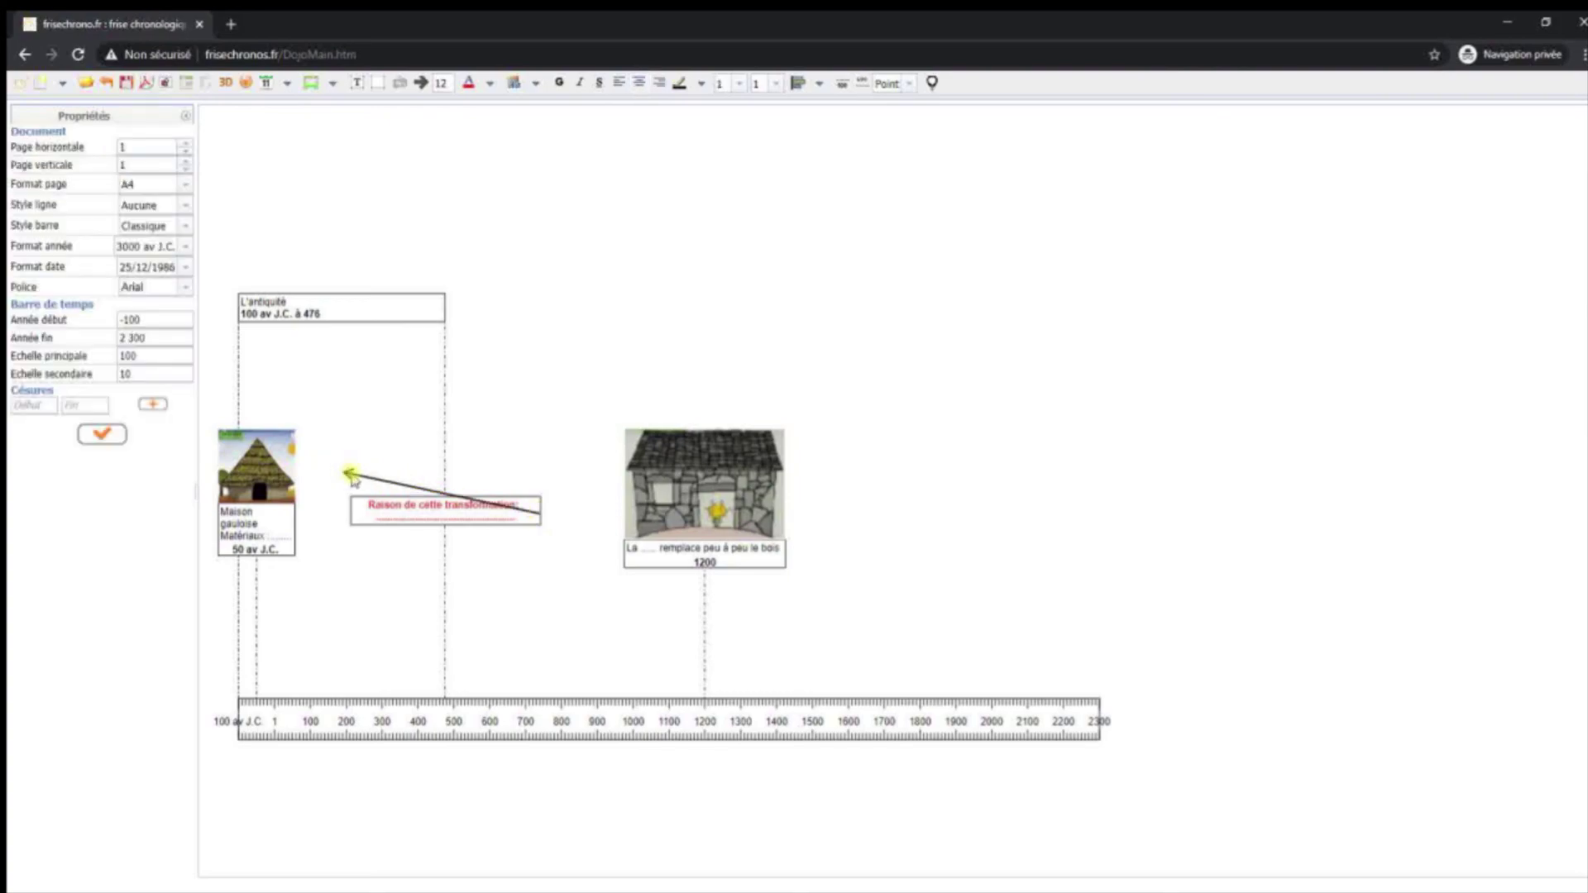